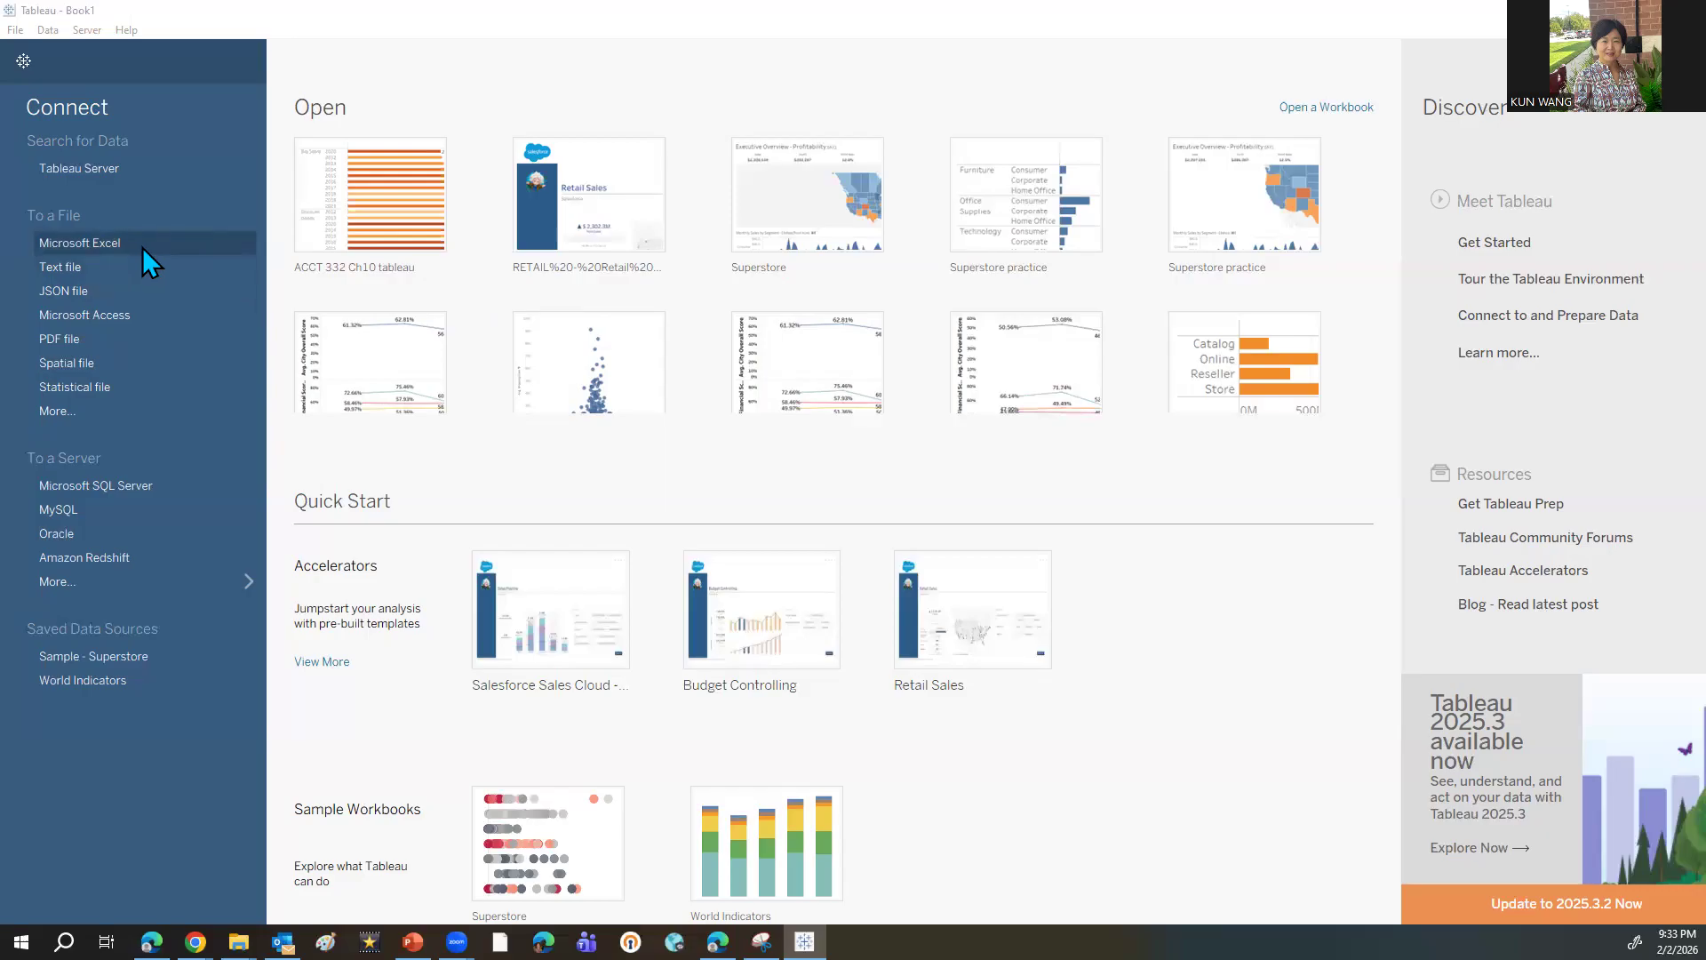
# - Create a new blank workbook and maximize its window
pyautogui.click(16, 30)
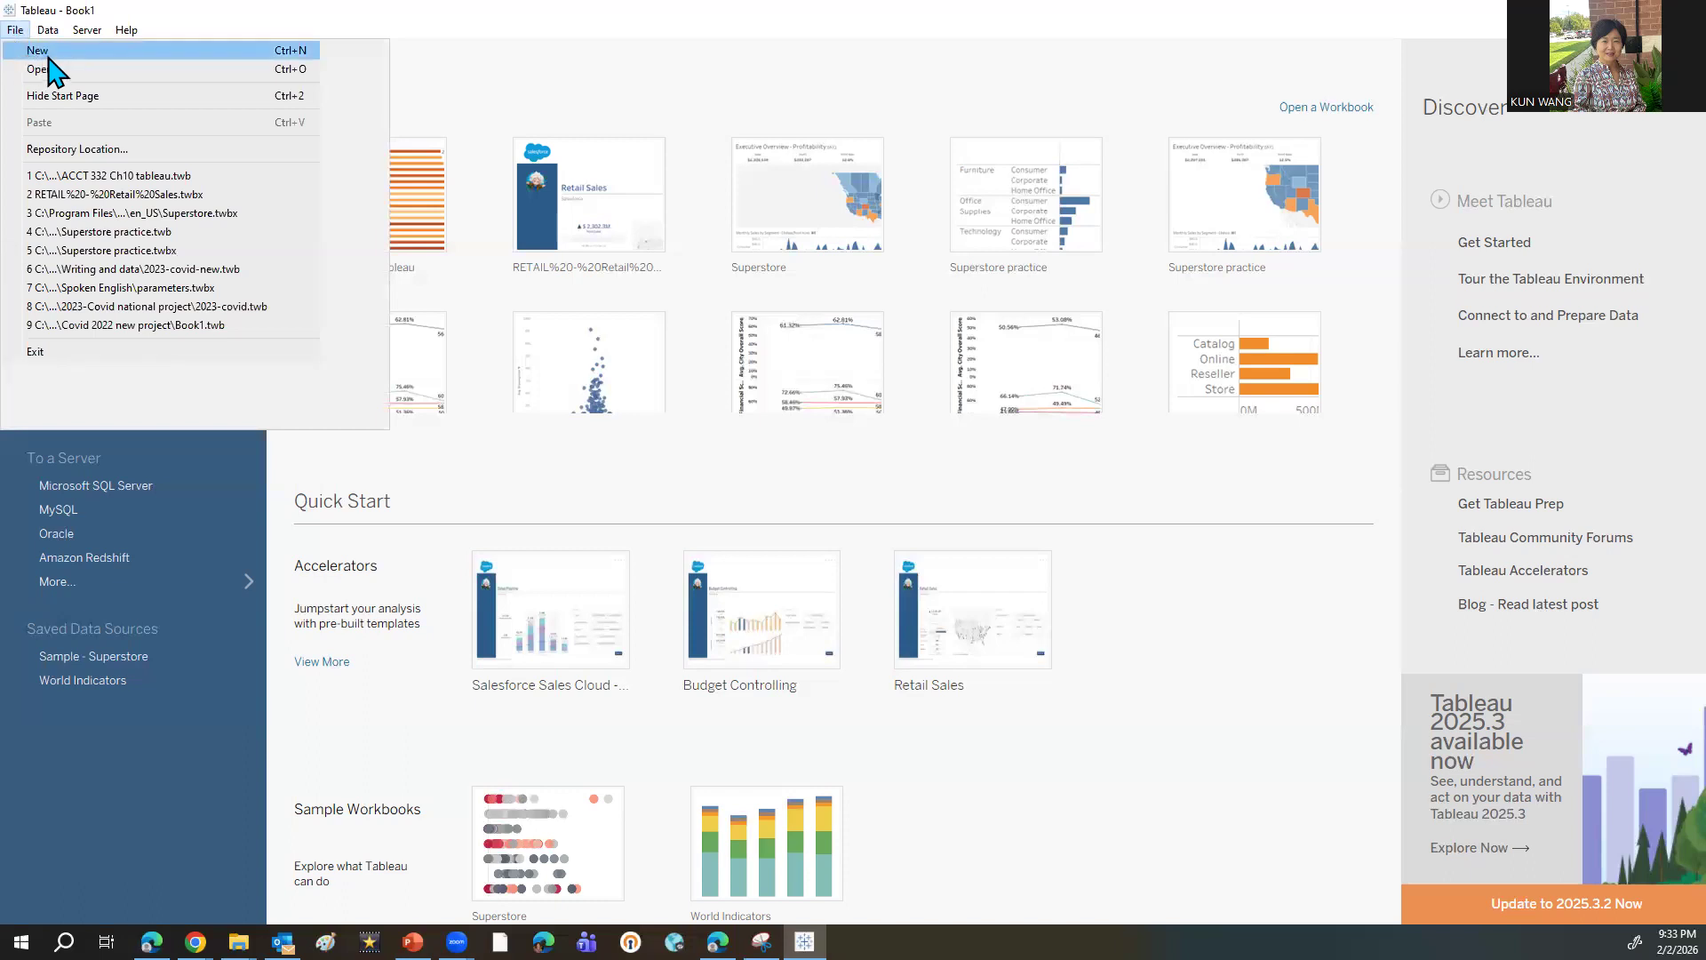
pyautogui.click(48, 55)
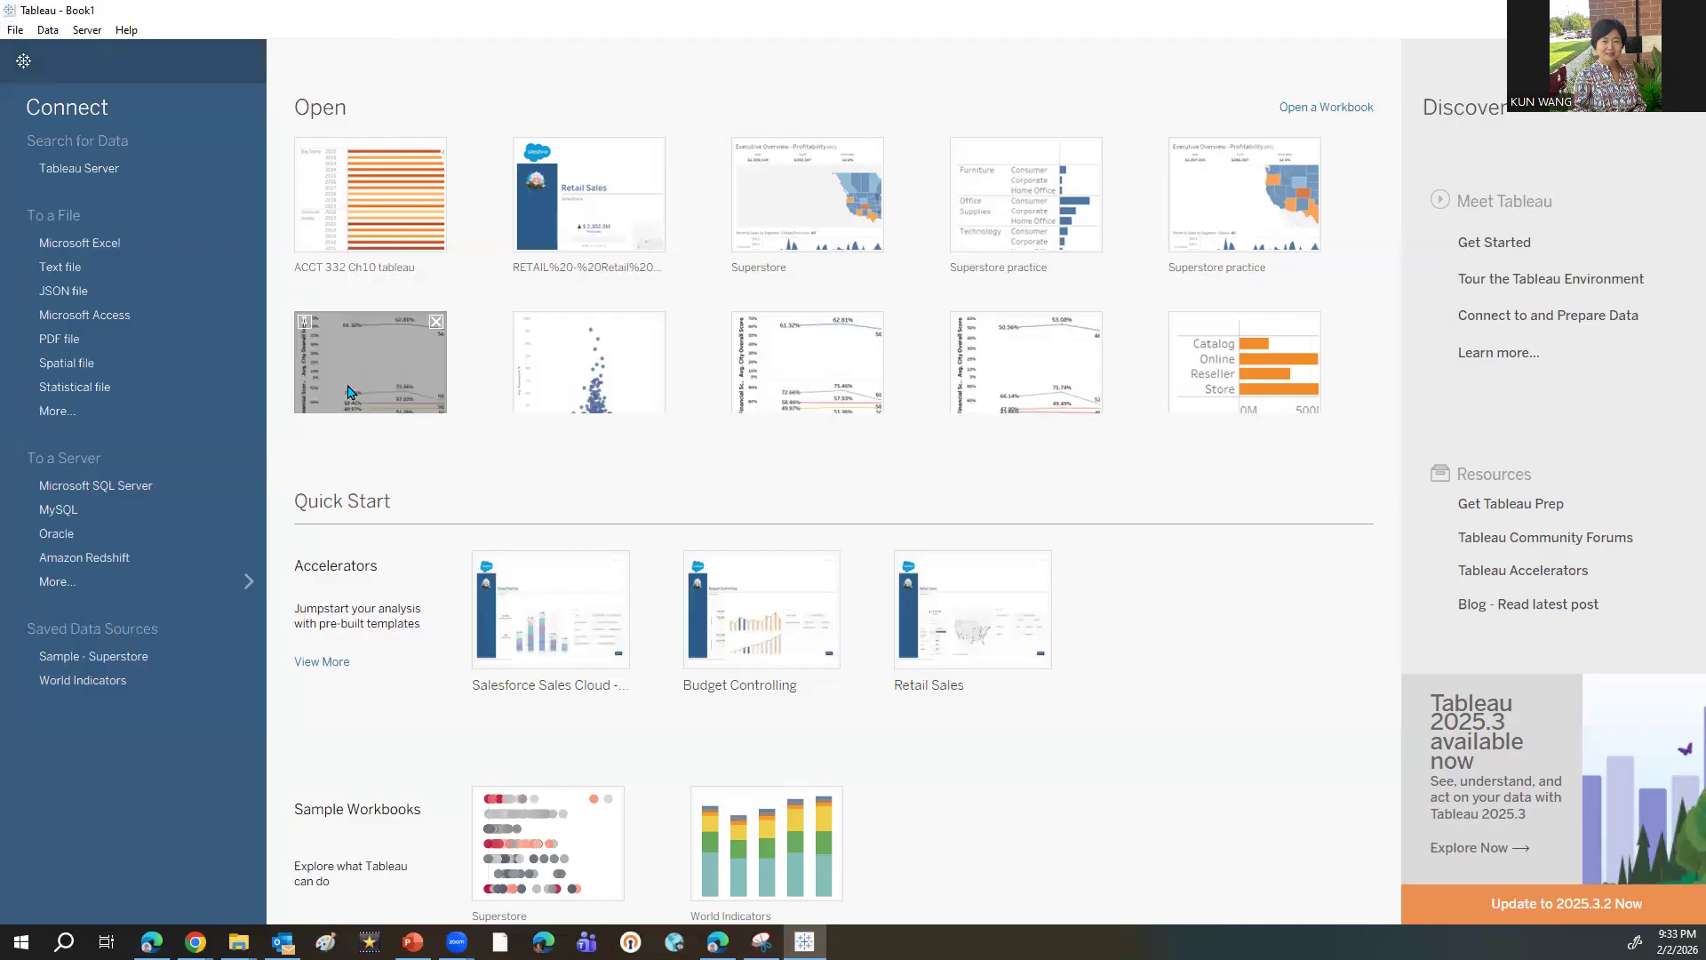
pyautogui.click(15, 30)
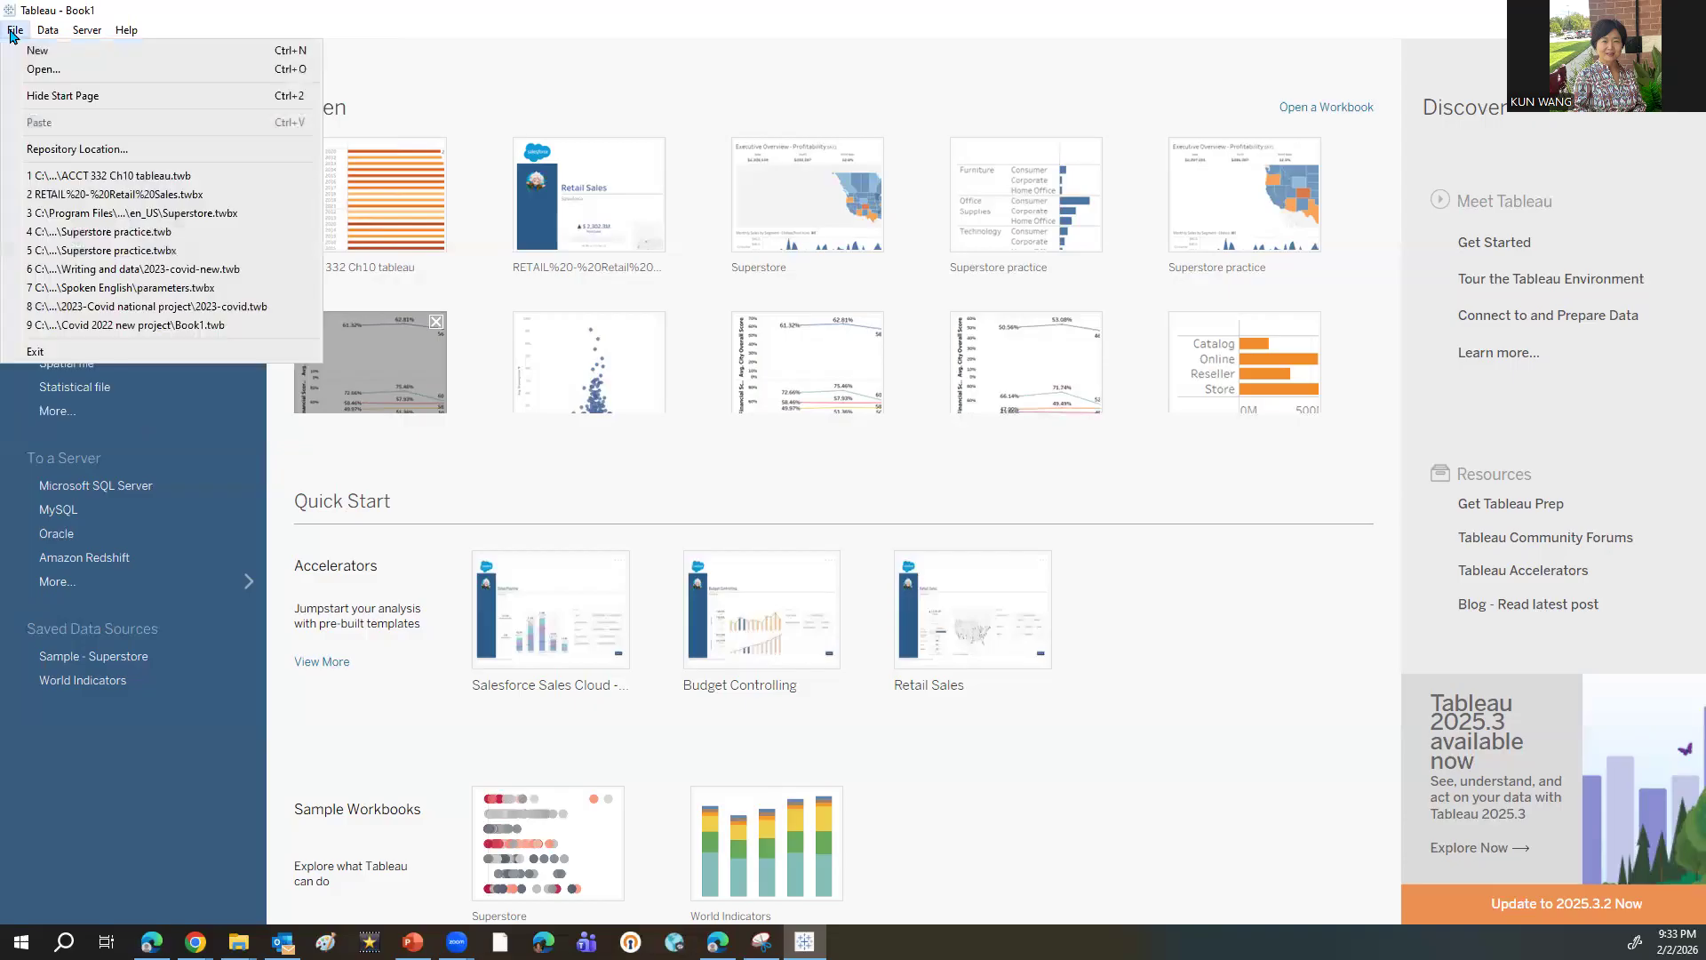
pyautogui.click(50, 59)
pyautogui.click(888, 911)
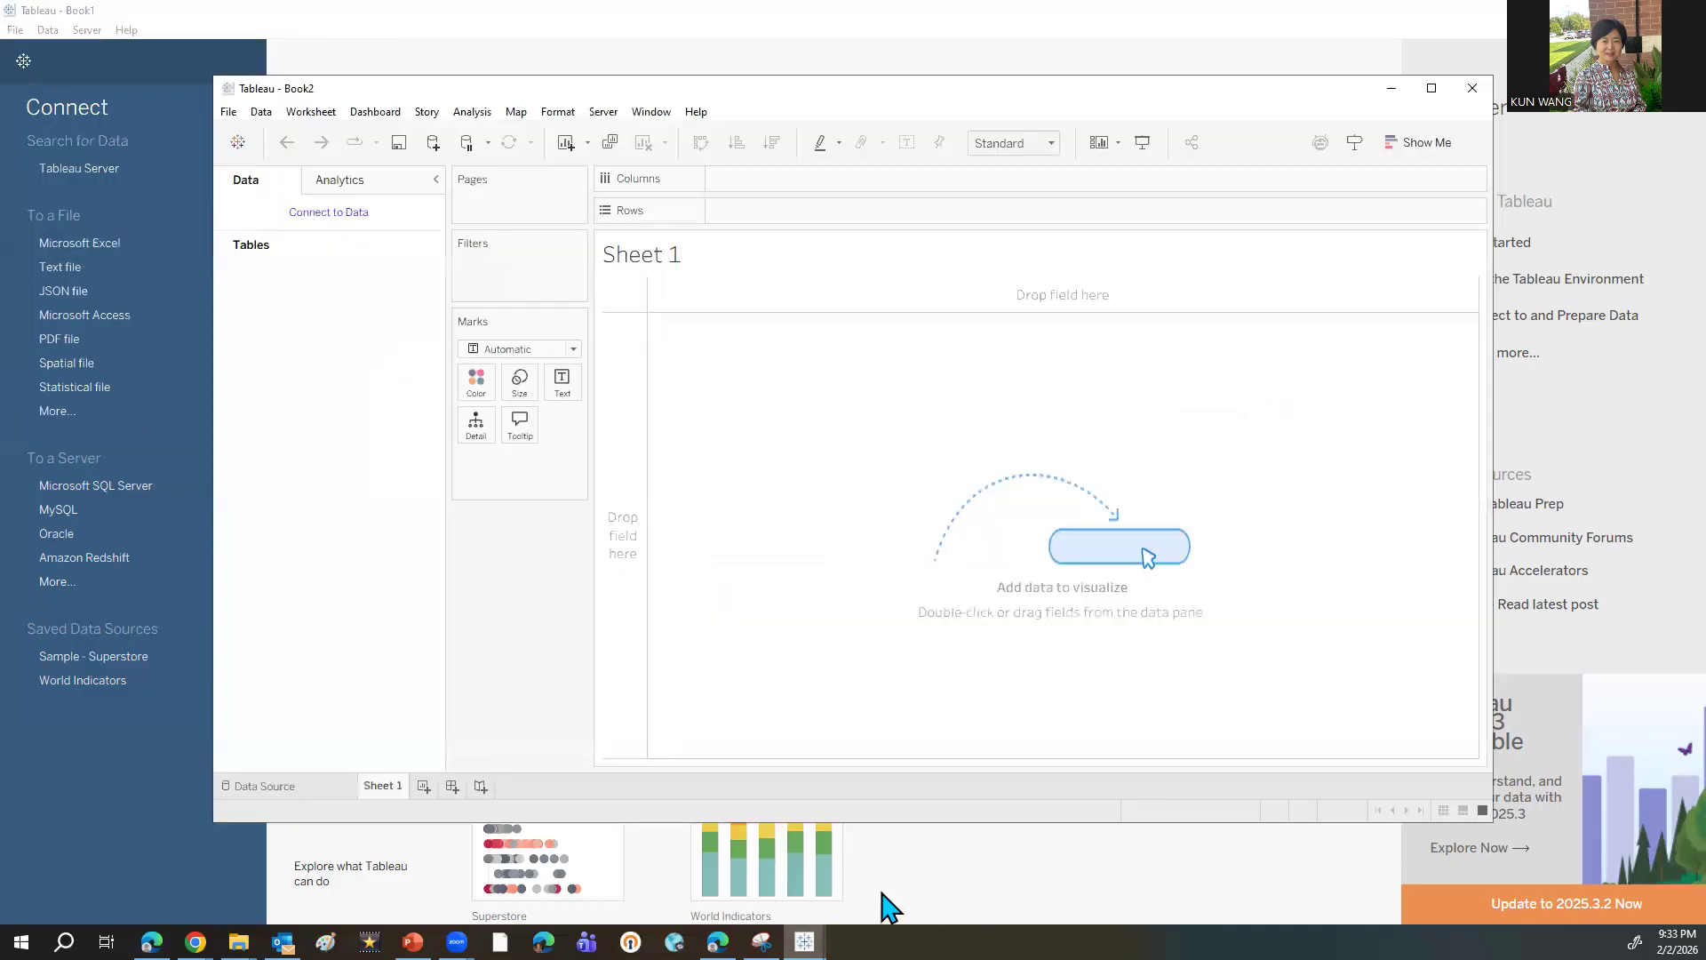
pyautogui.click(1432, 88)
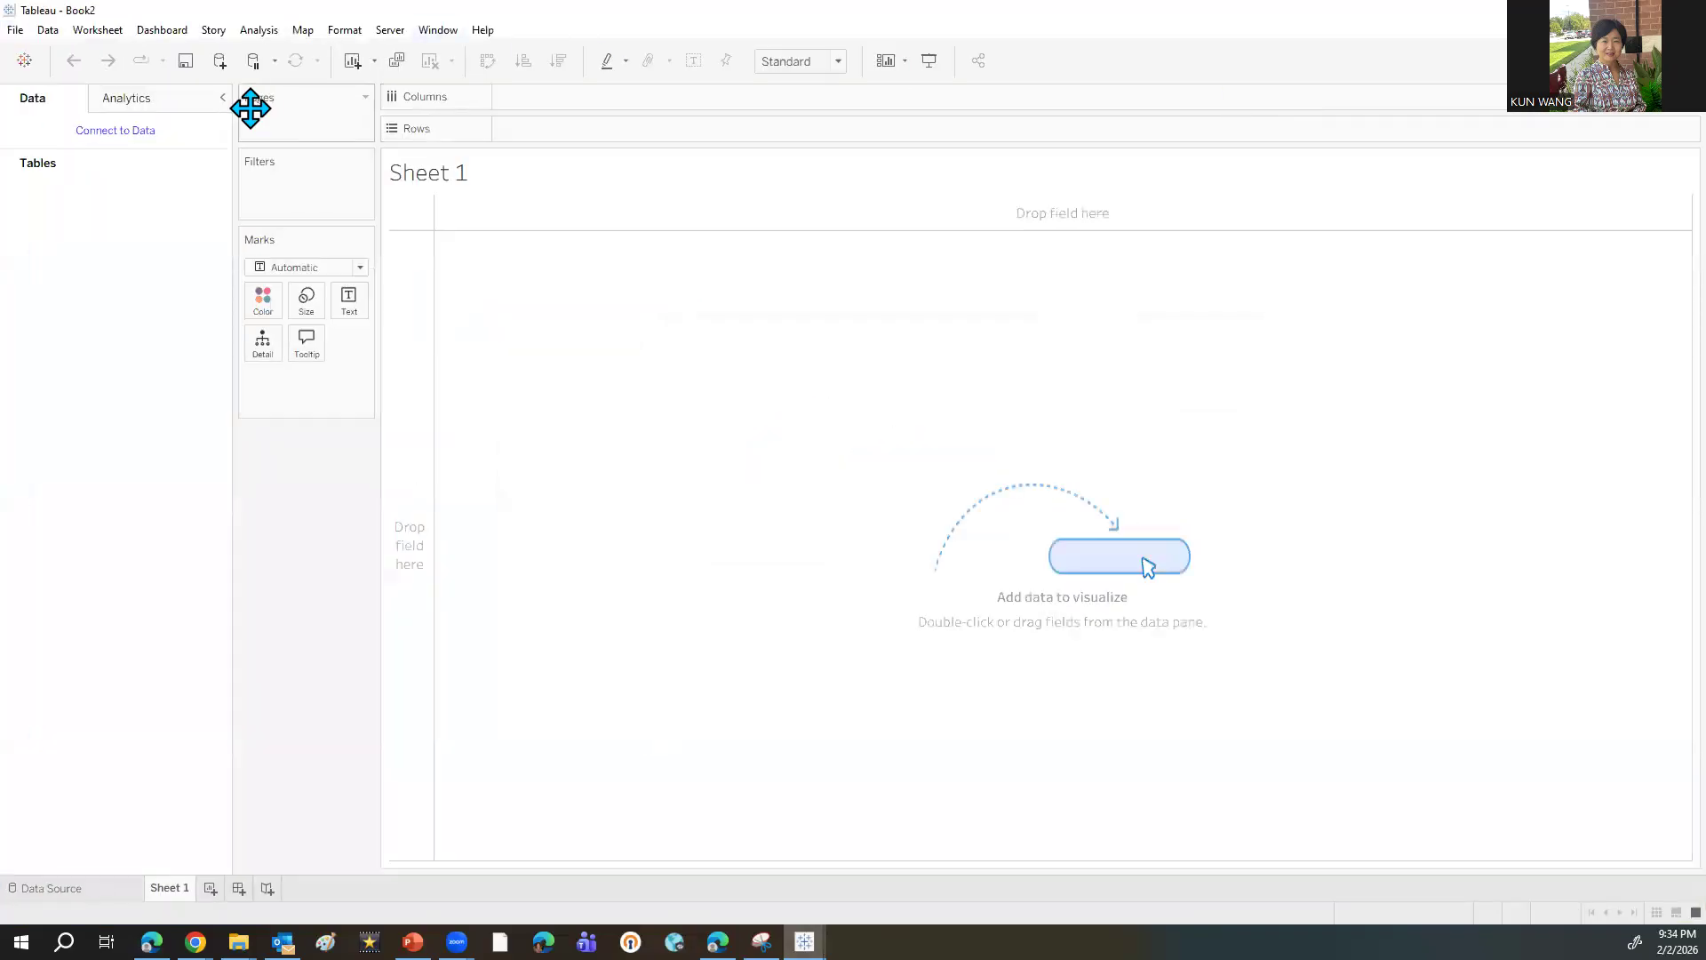
# - Connect to the Excel file Discount_Goods_Big_Store_Financials.xlsx in Downloads as a new data source and go to Sheet 1
pyautogui.click(48, 30)
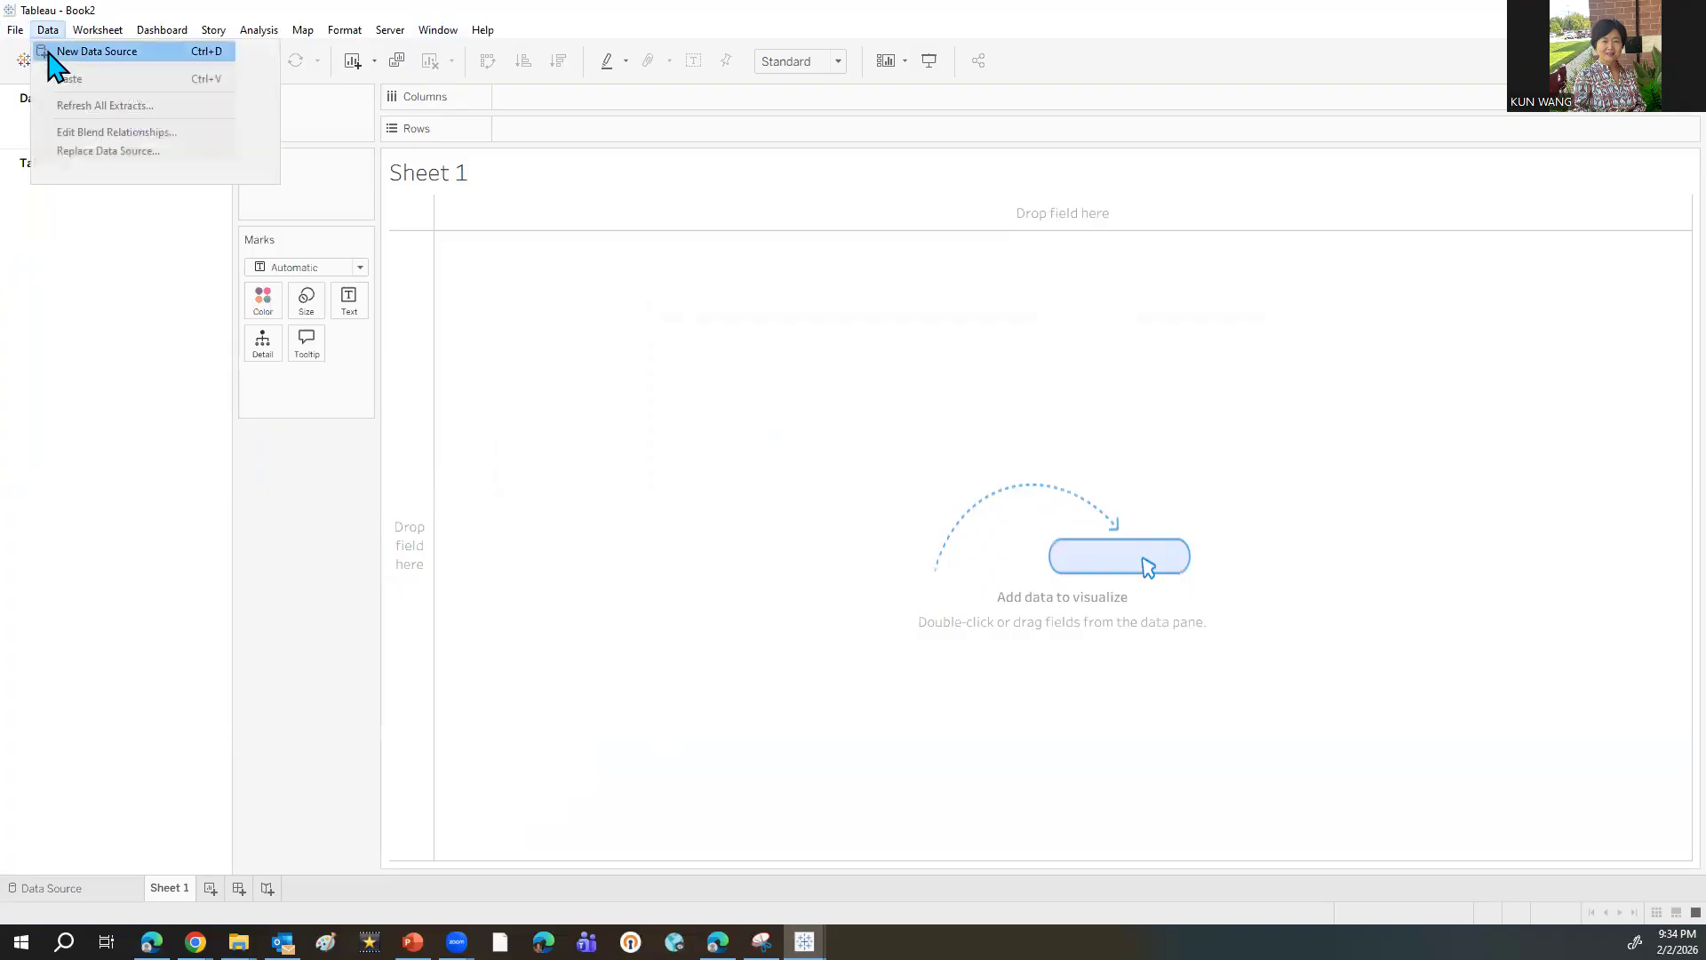
pyautogui.click(74, 56)
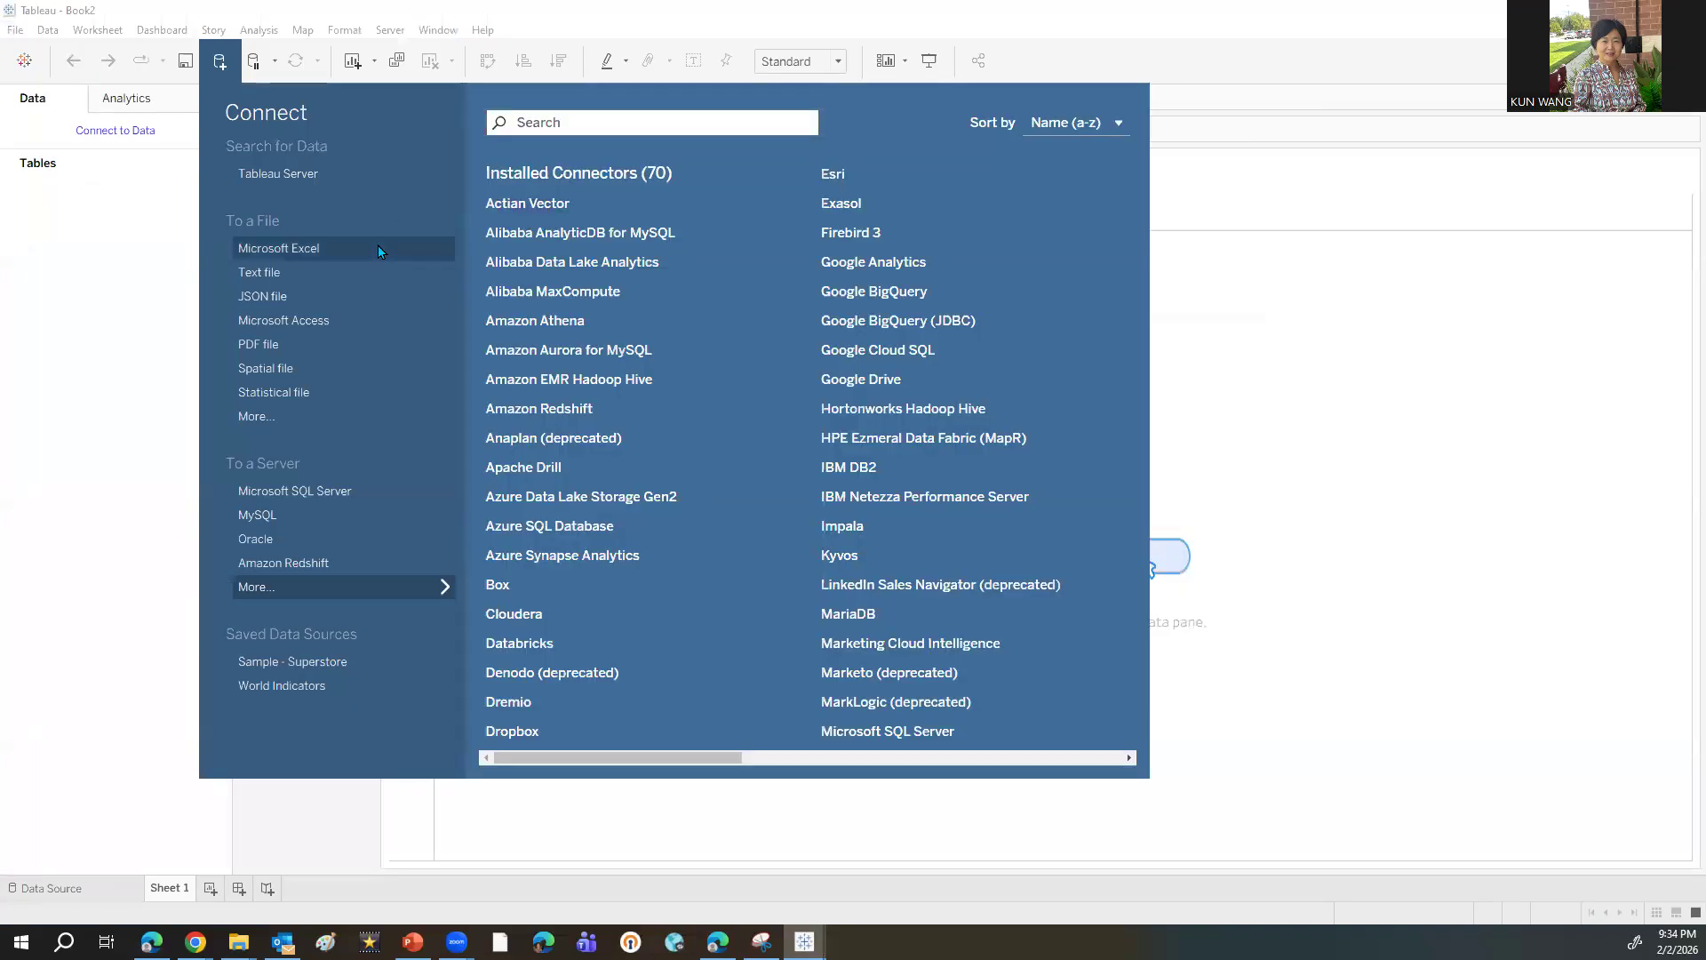
pyautogui.click(307, 252)
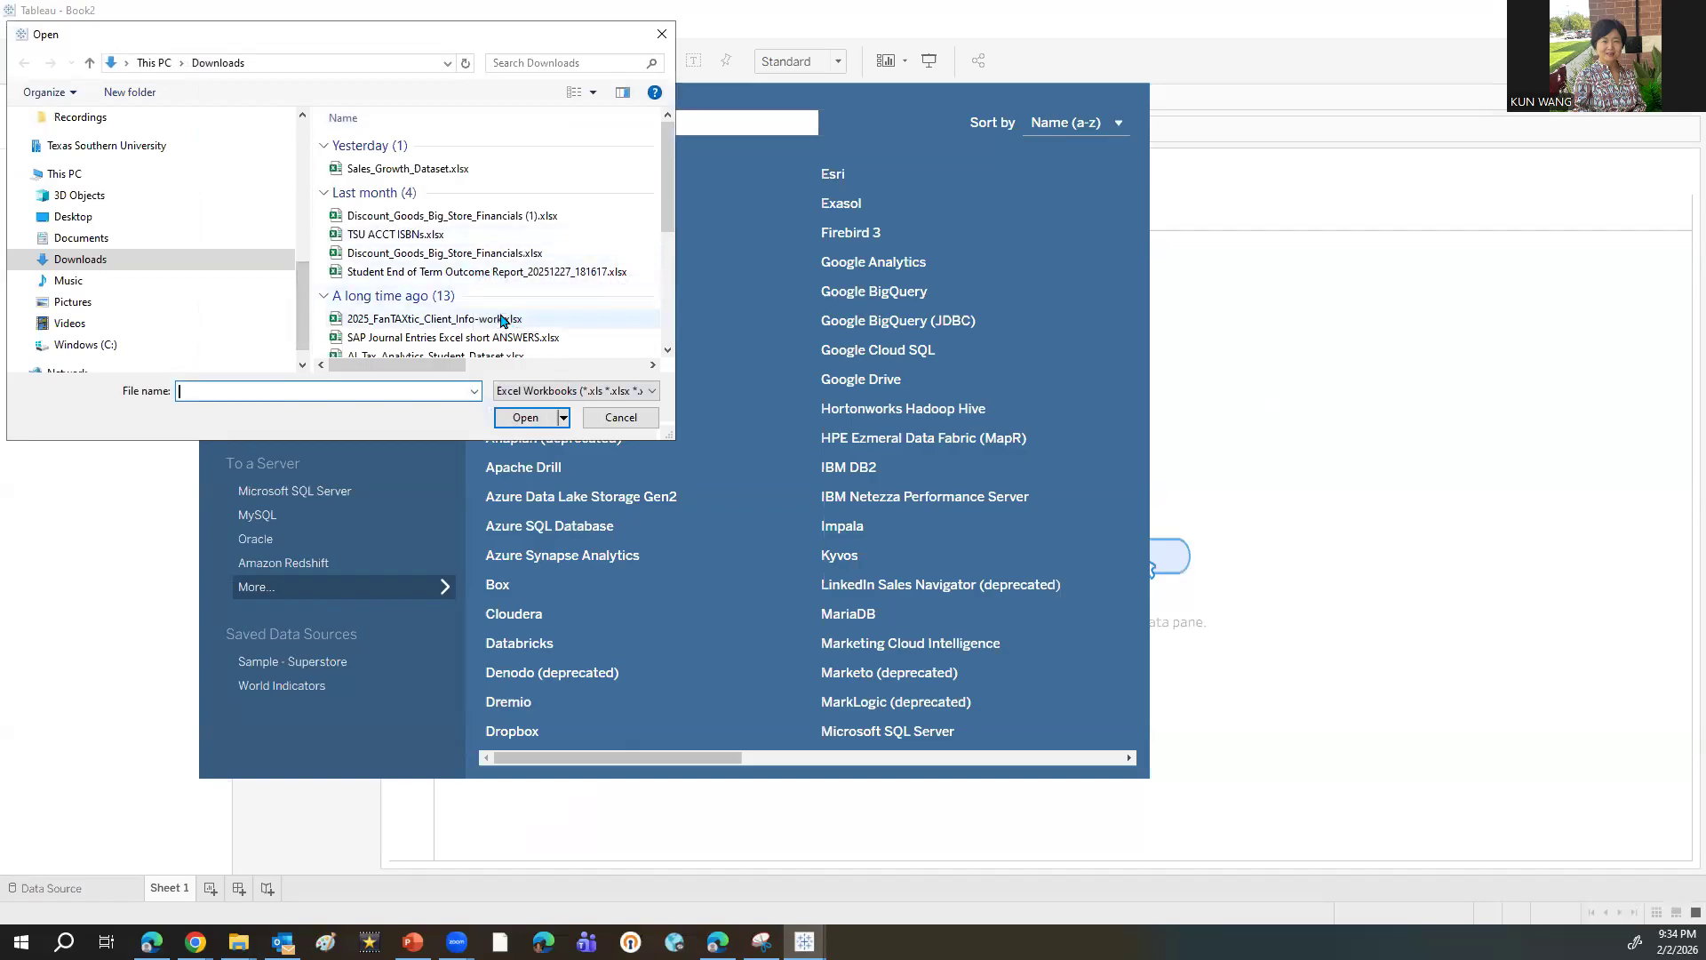
pyautogui.doubleClick(491, 255)
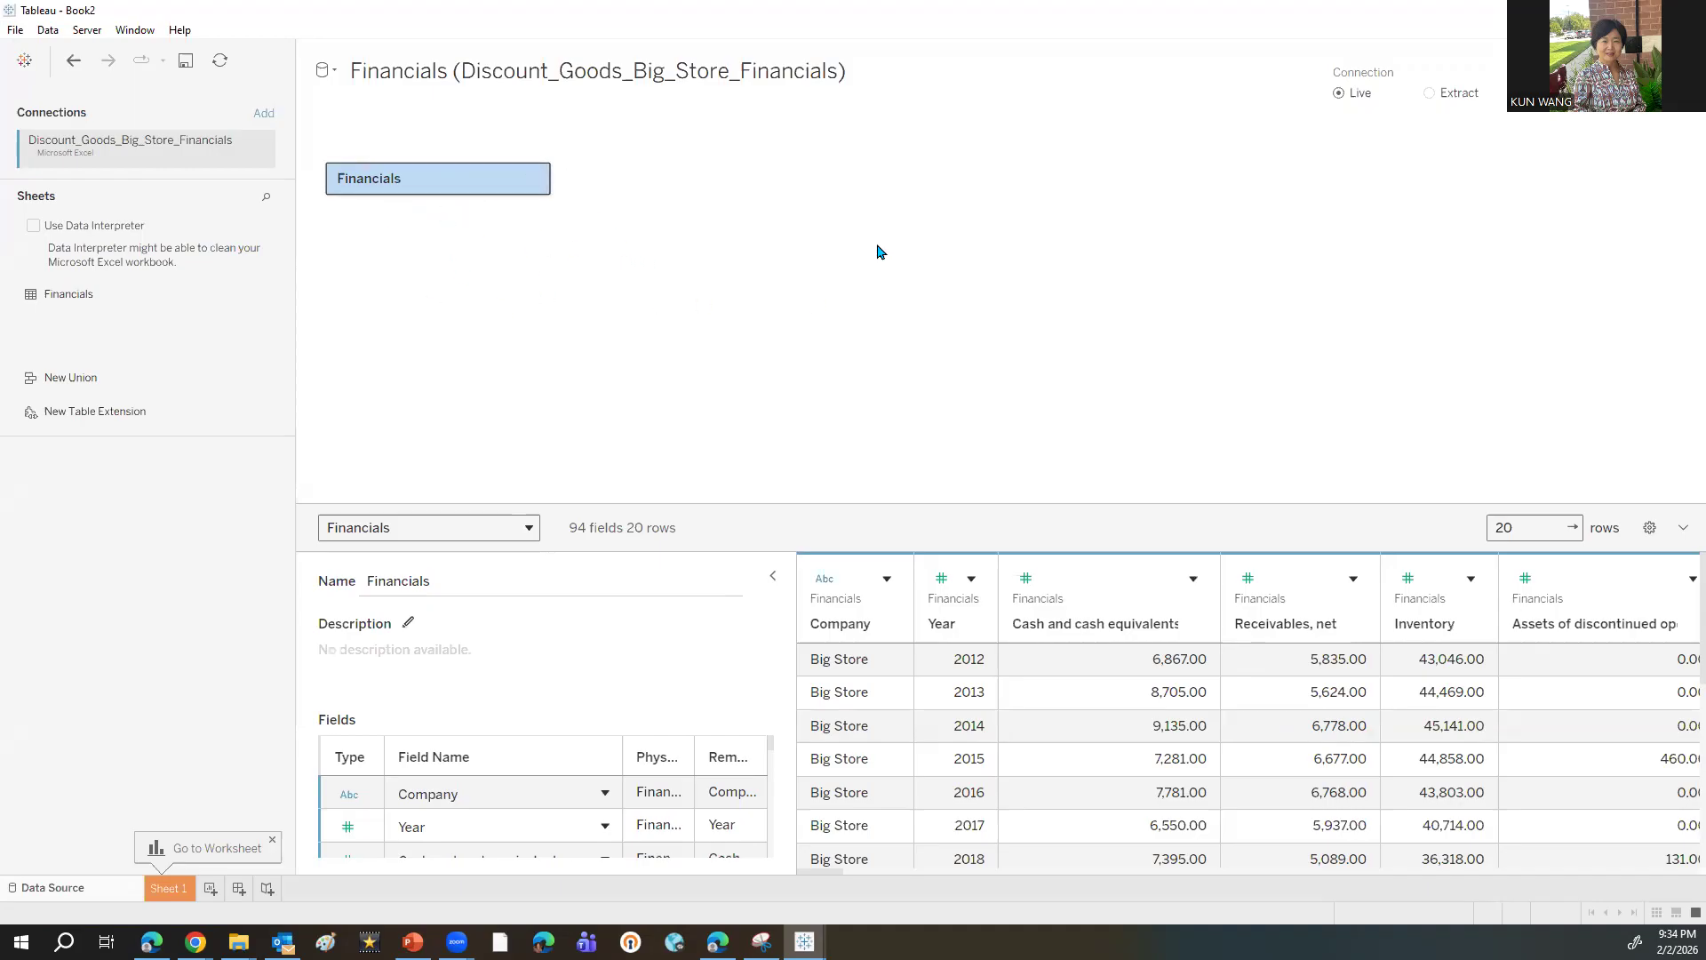
pyautogui.click(168, 889)
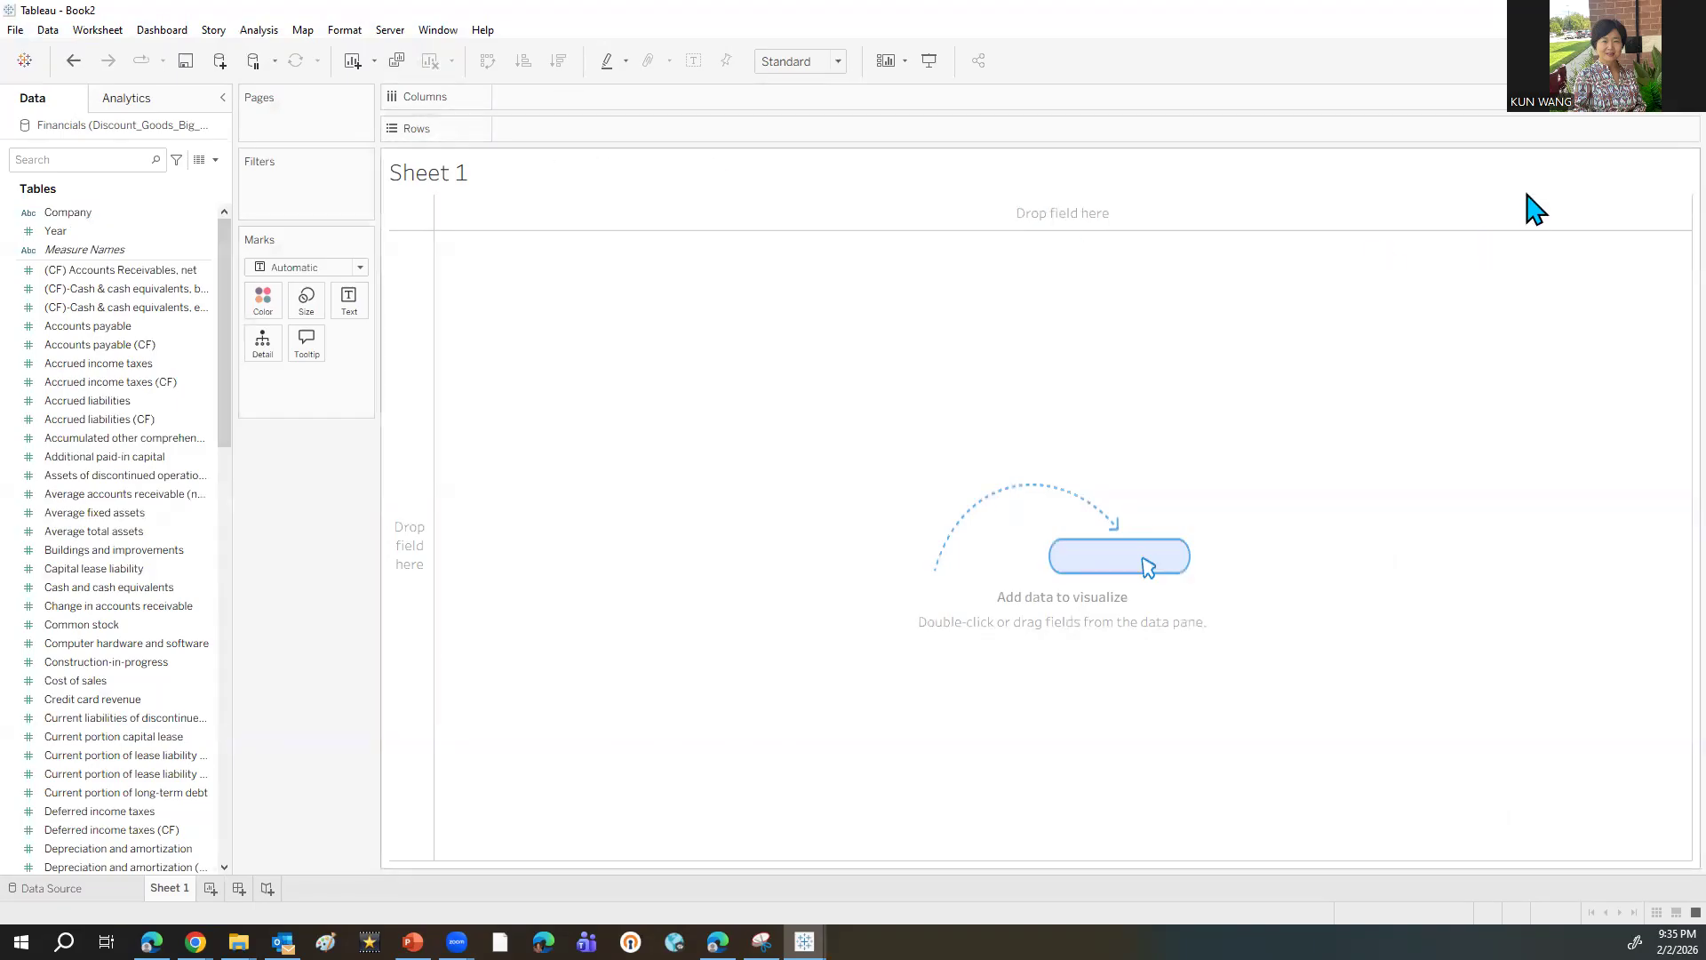
pyautogui.click(1662, 61)
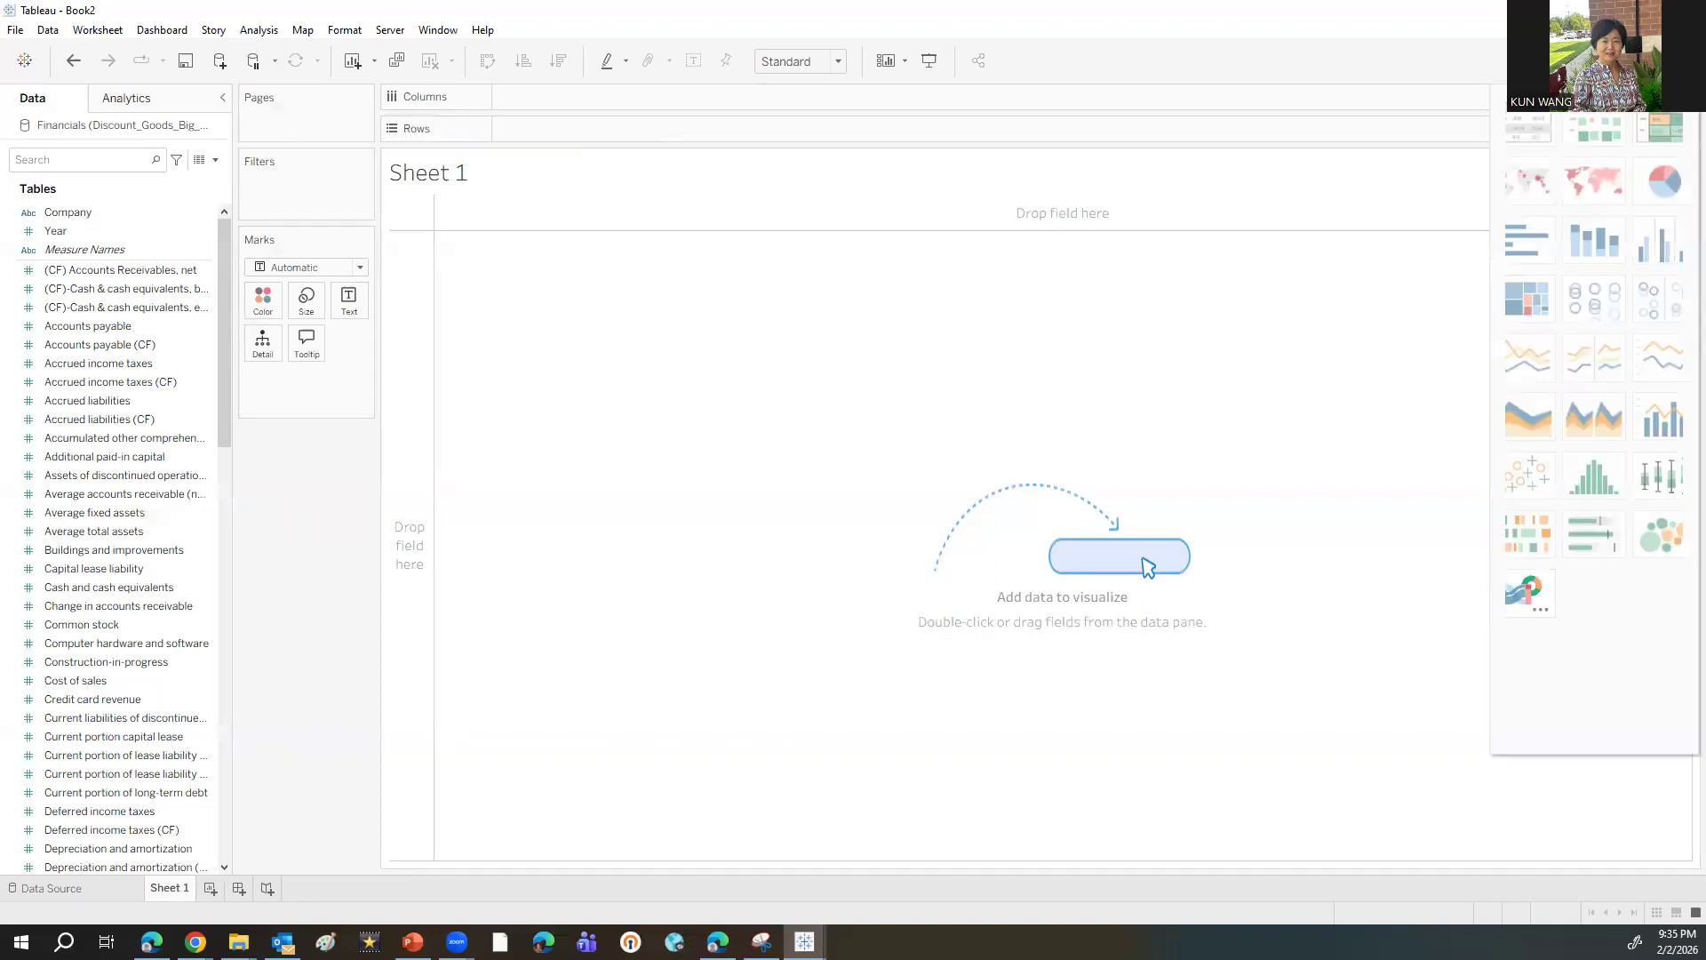
pyautogui.click(1661, 61)
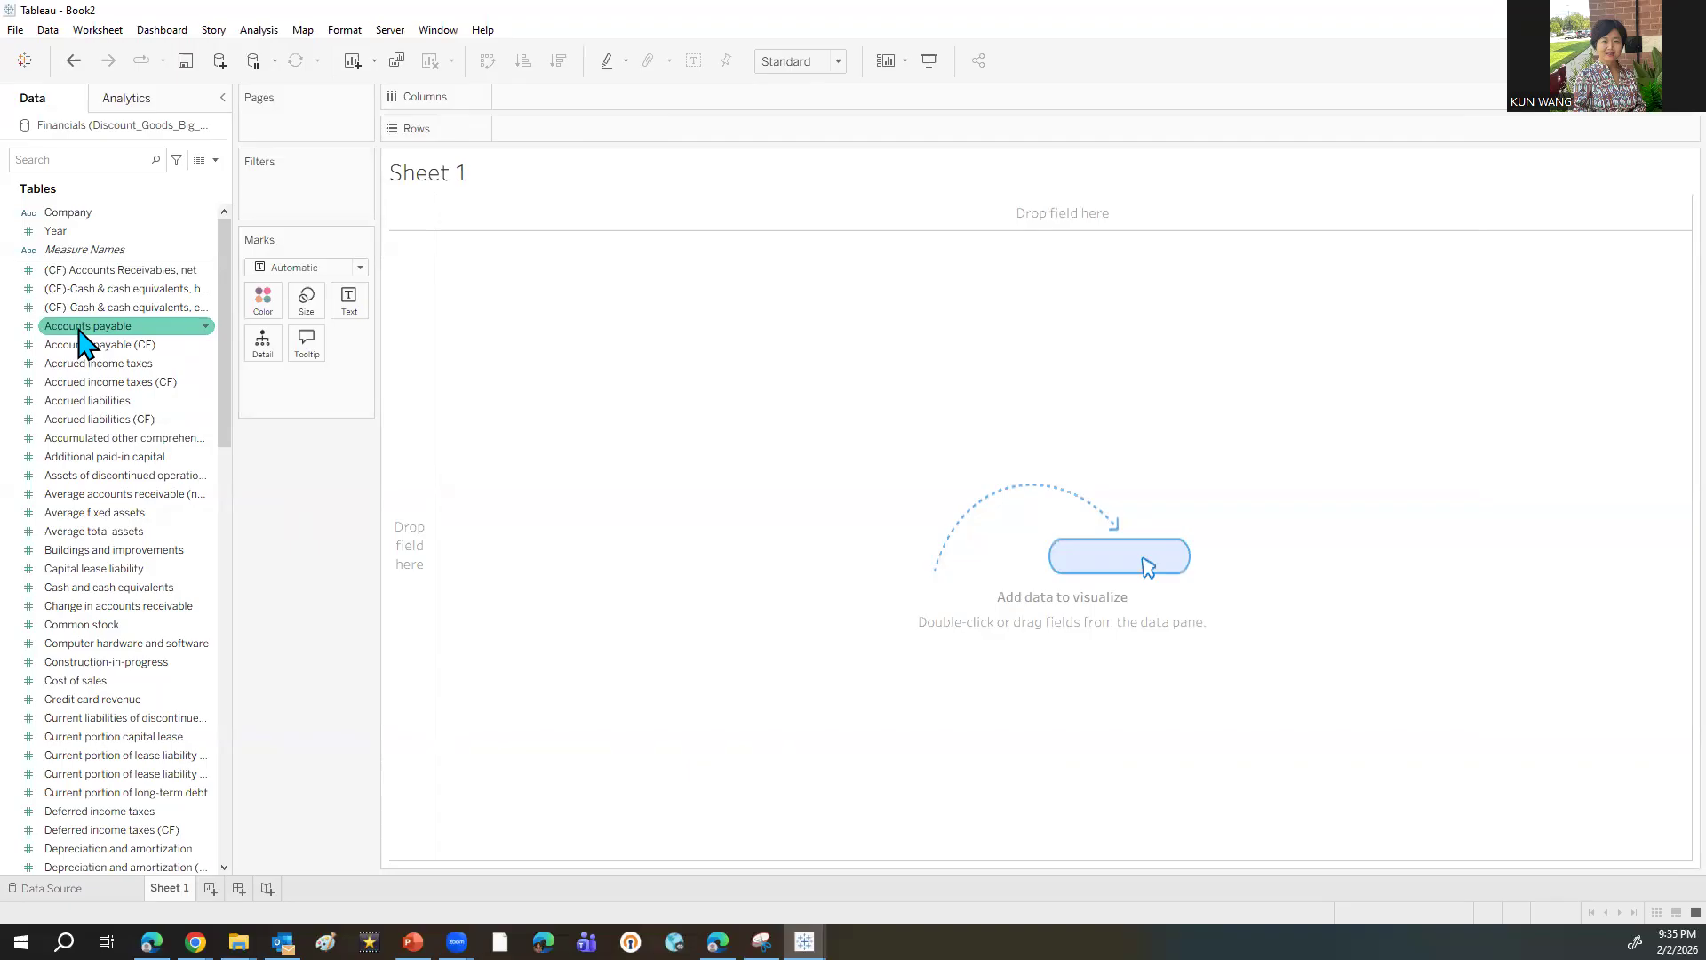
# - Place Company and Year on Rows and set Year to Discrete
pyautogui.moveTo(108, 213)
pyautogui.mouseDown()
pyautogui.moveTo(309, 212)
pyautogui.moveTo(586, 129)
pyautogui.mouseUp()
pyautogui.moveTo(52, 231); pyautogui.dragTo(697, 138)
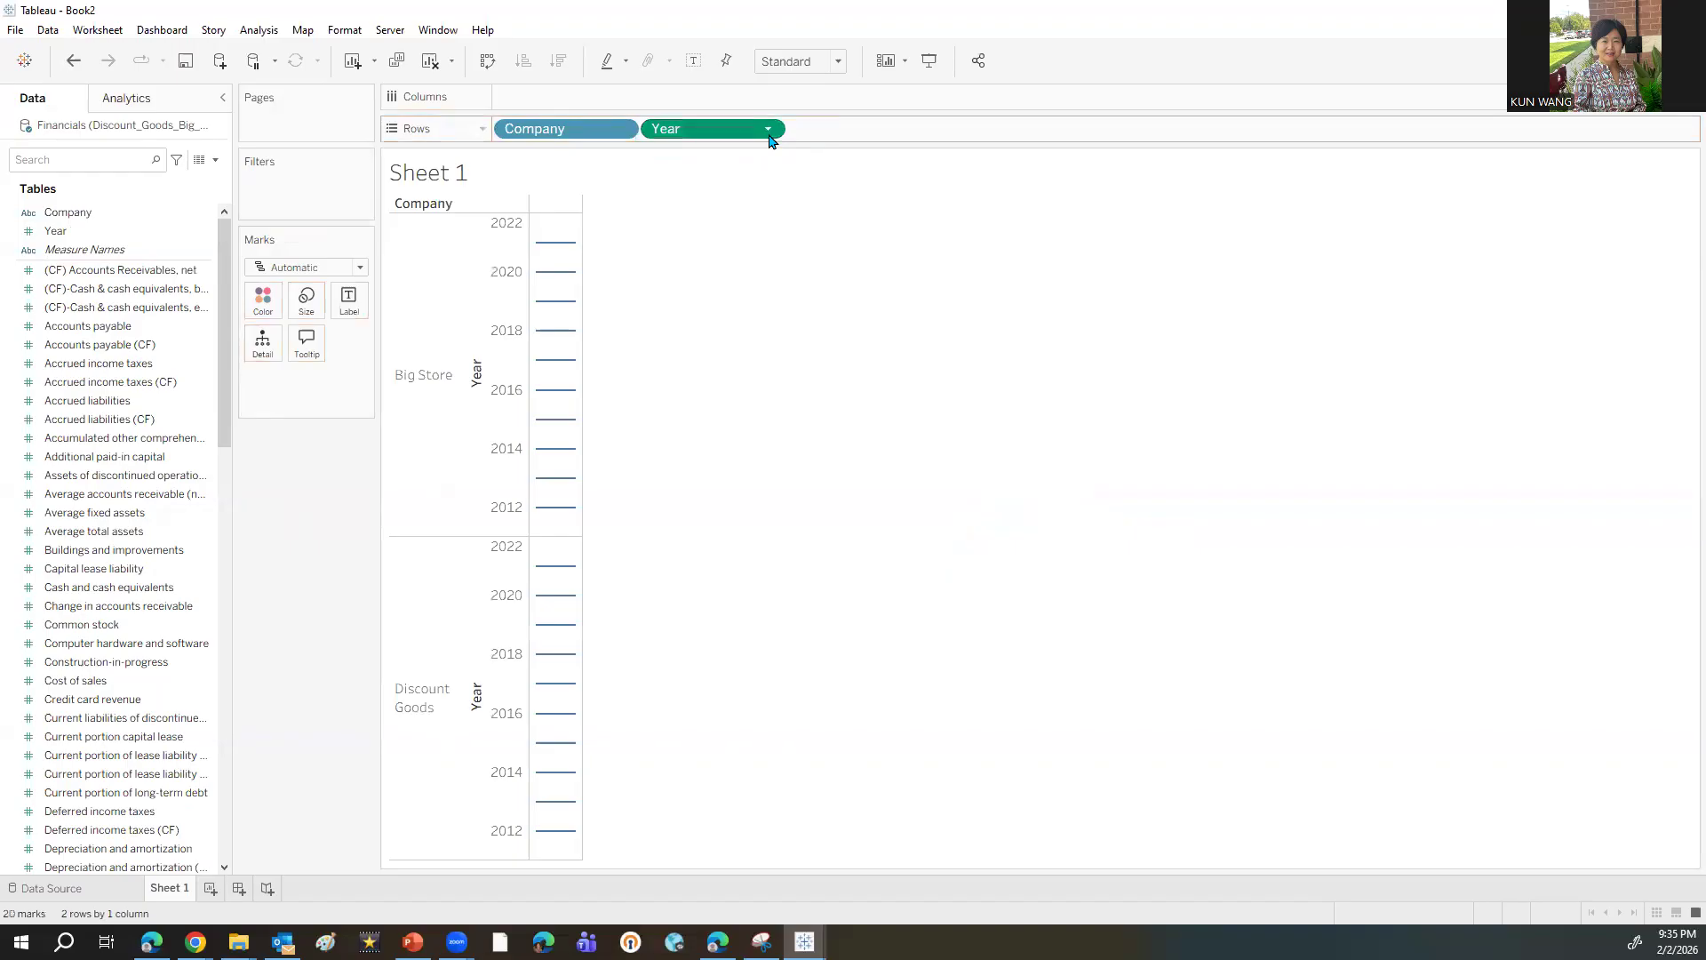
pyautogui.click(768, 129)
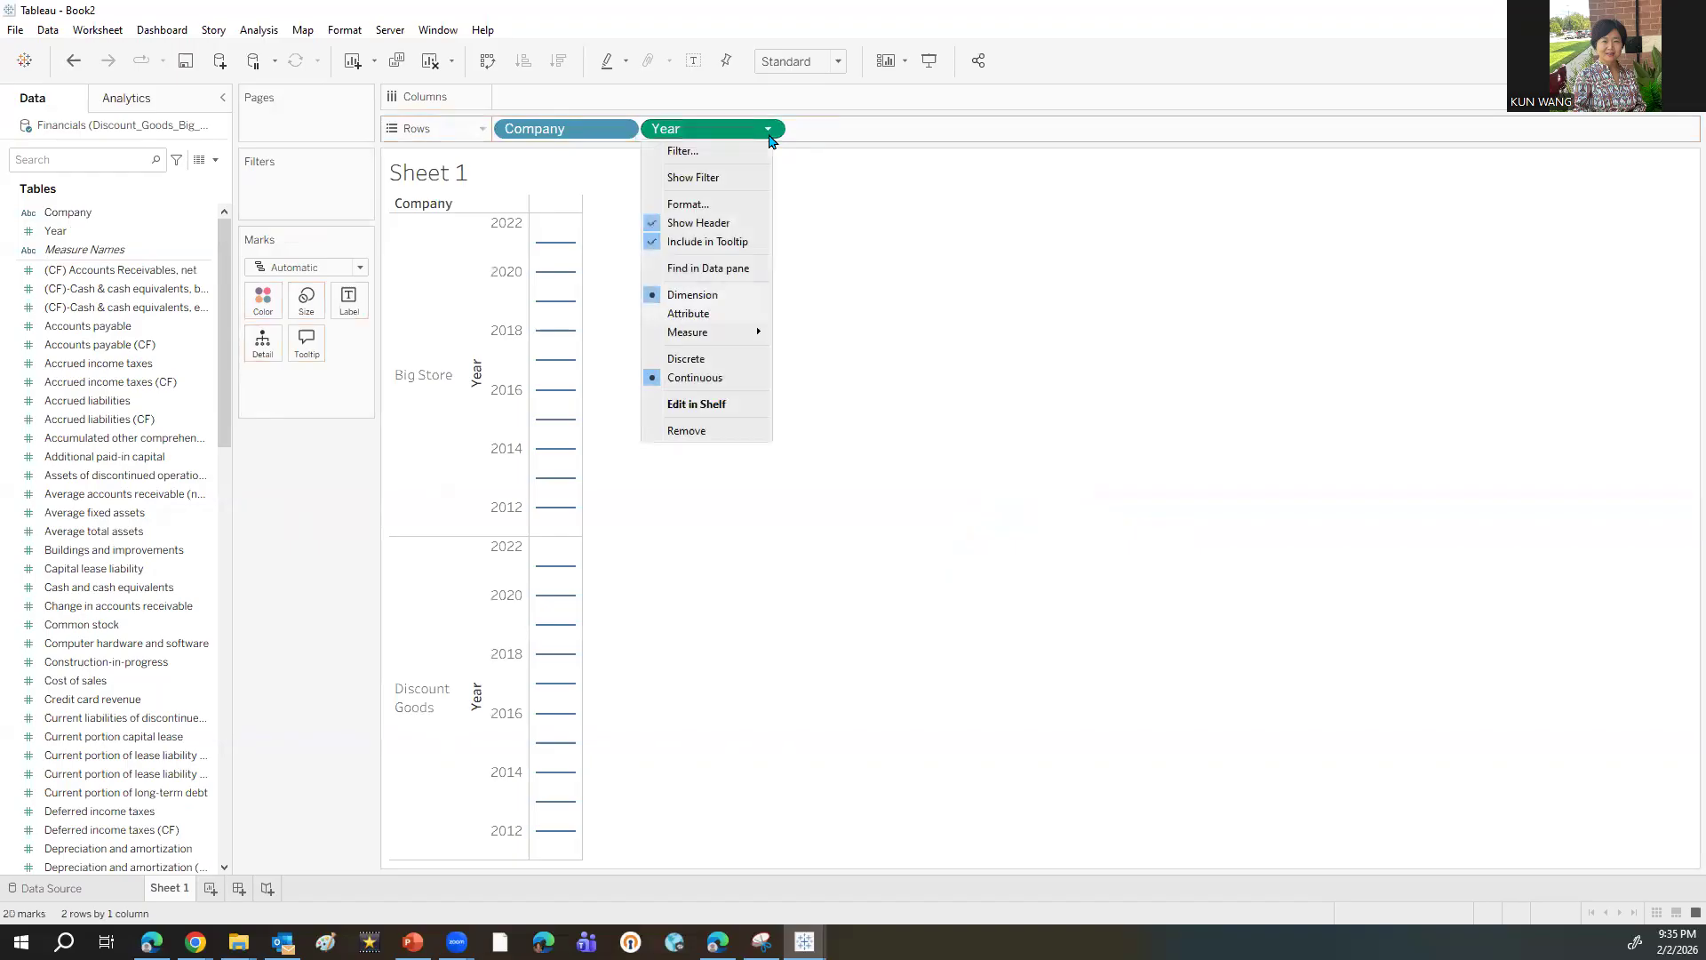
pyautogui.click(715, 366)
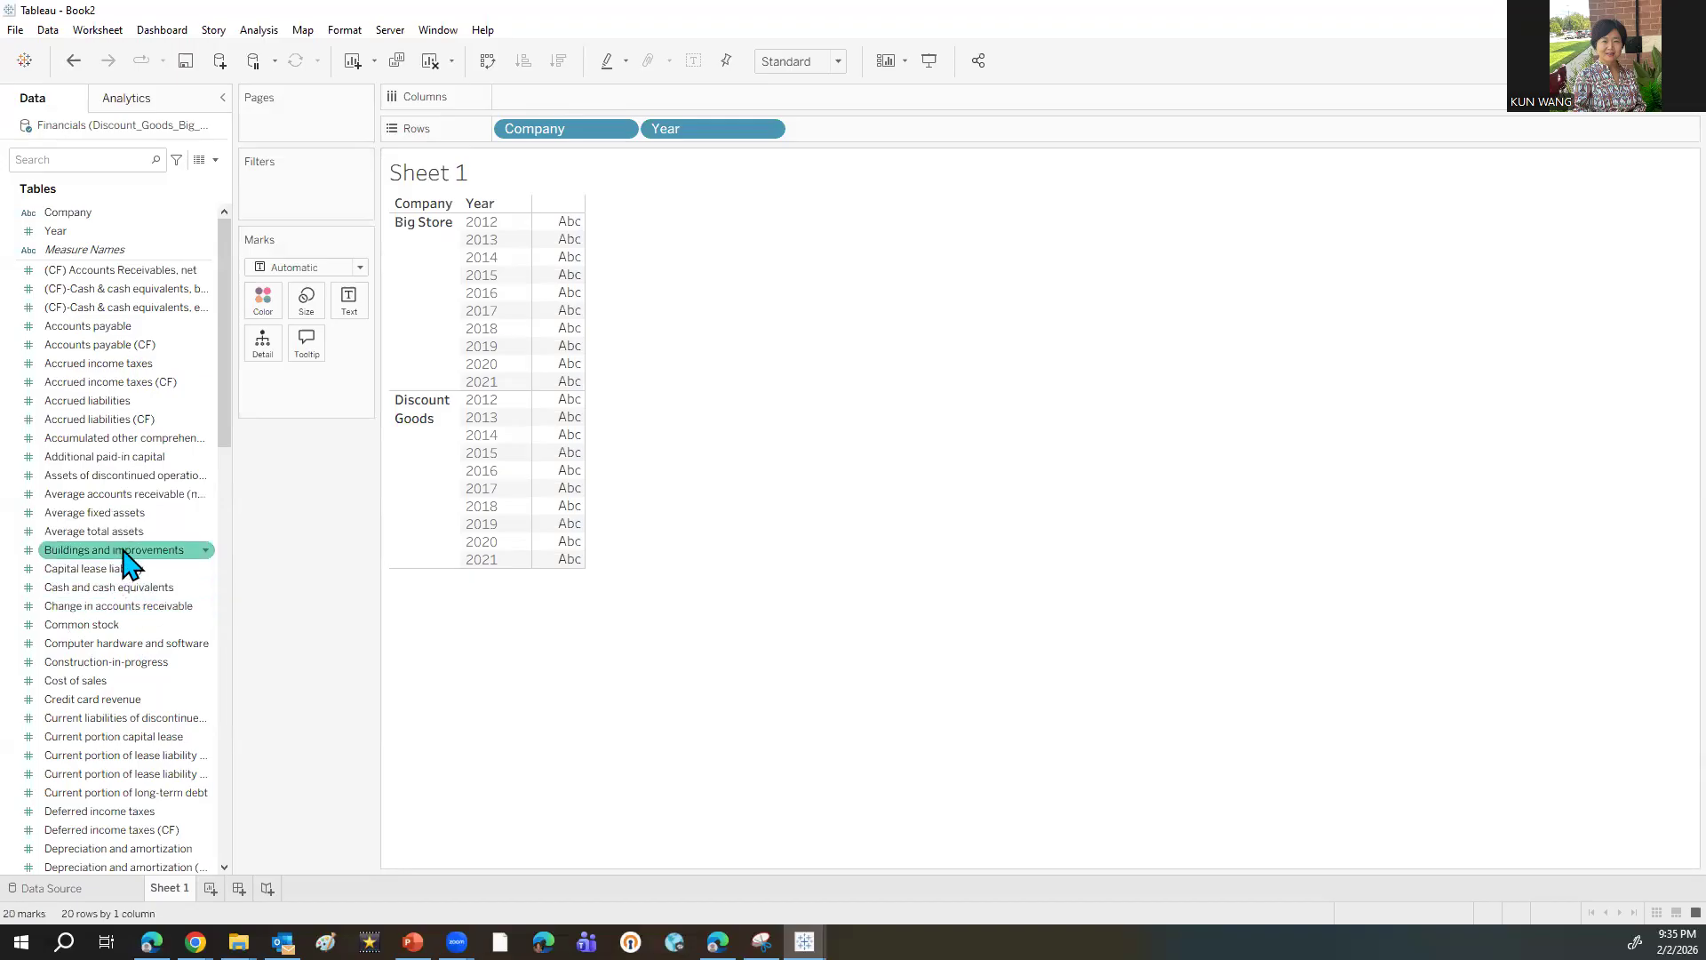
# - Add Buildings and improvements and Computer hardware and software to Rows after Year, setting both sums to Discrete
pyautogui.moveTo(122, 551); pyautogui.dragTo(867, 124)
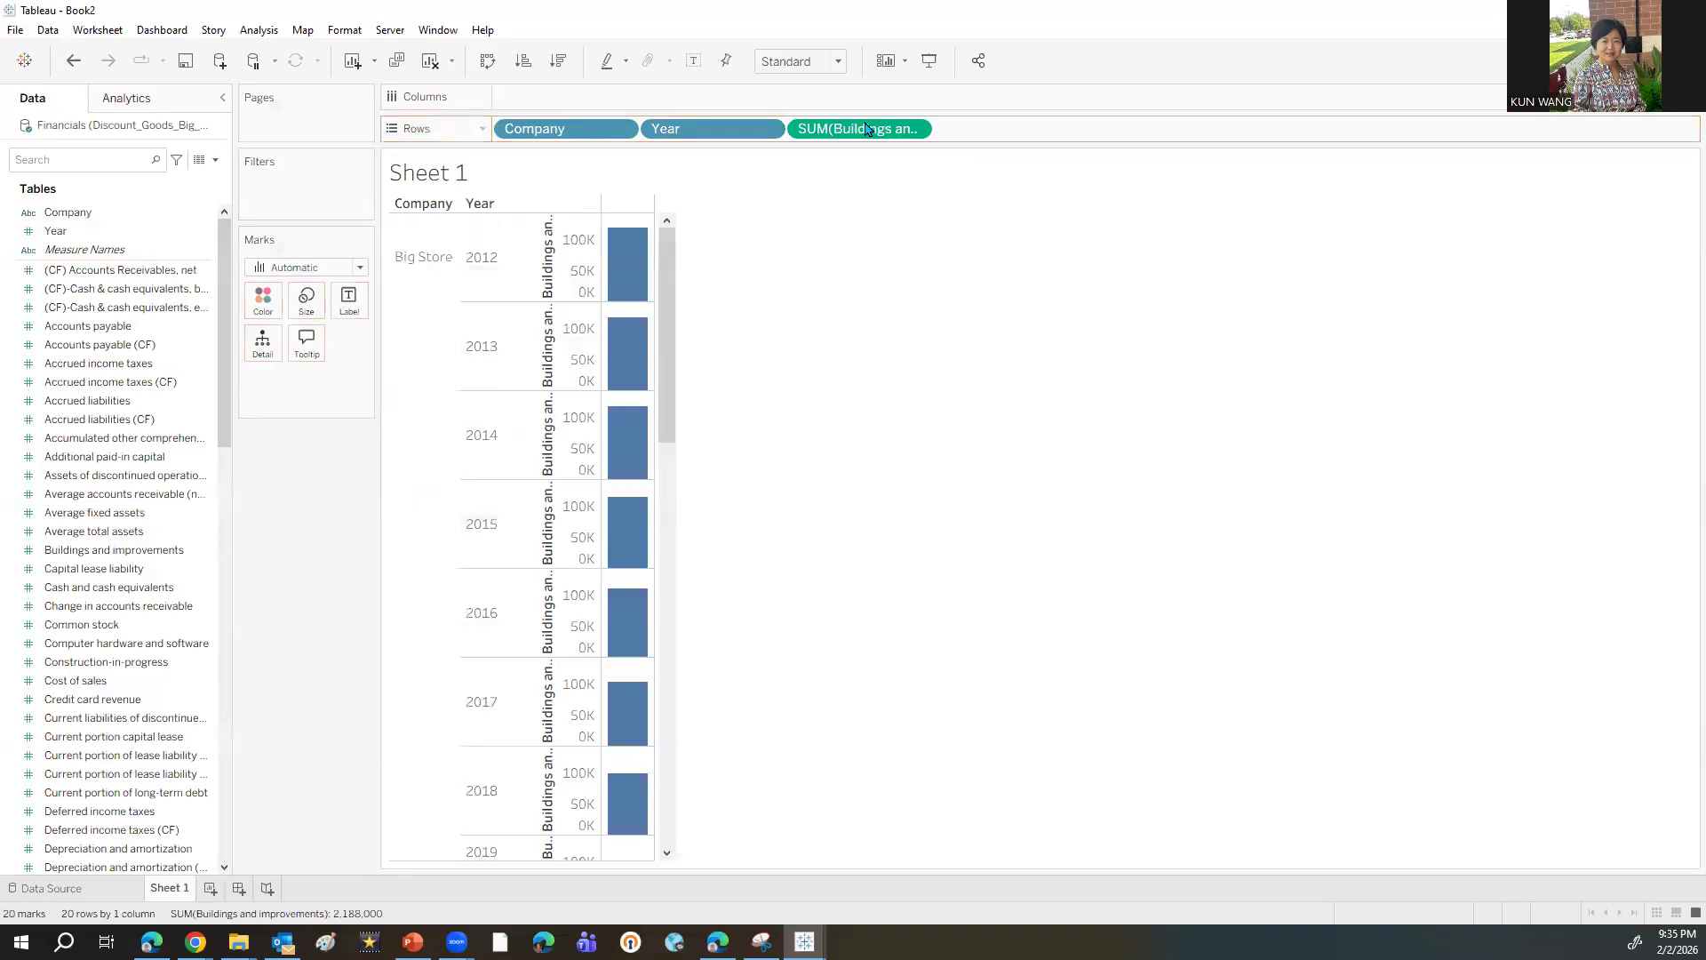
pyautogui.click(914, 129)
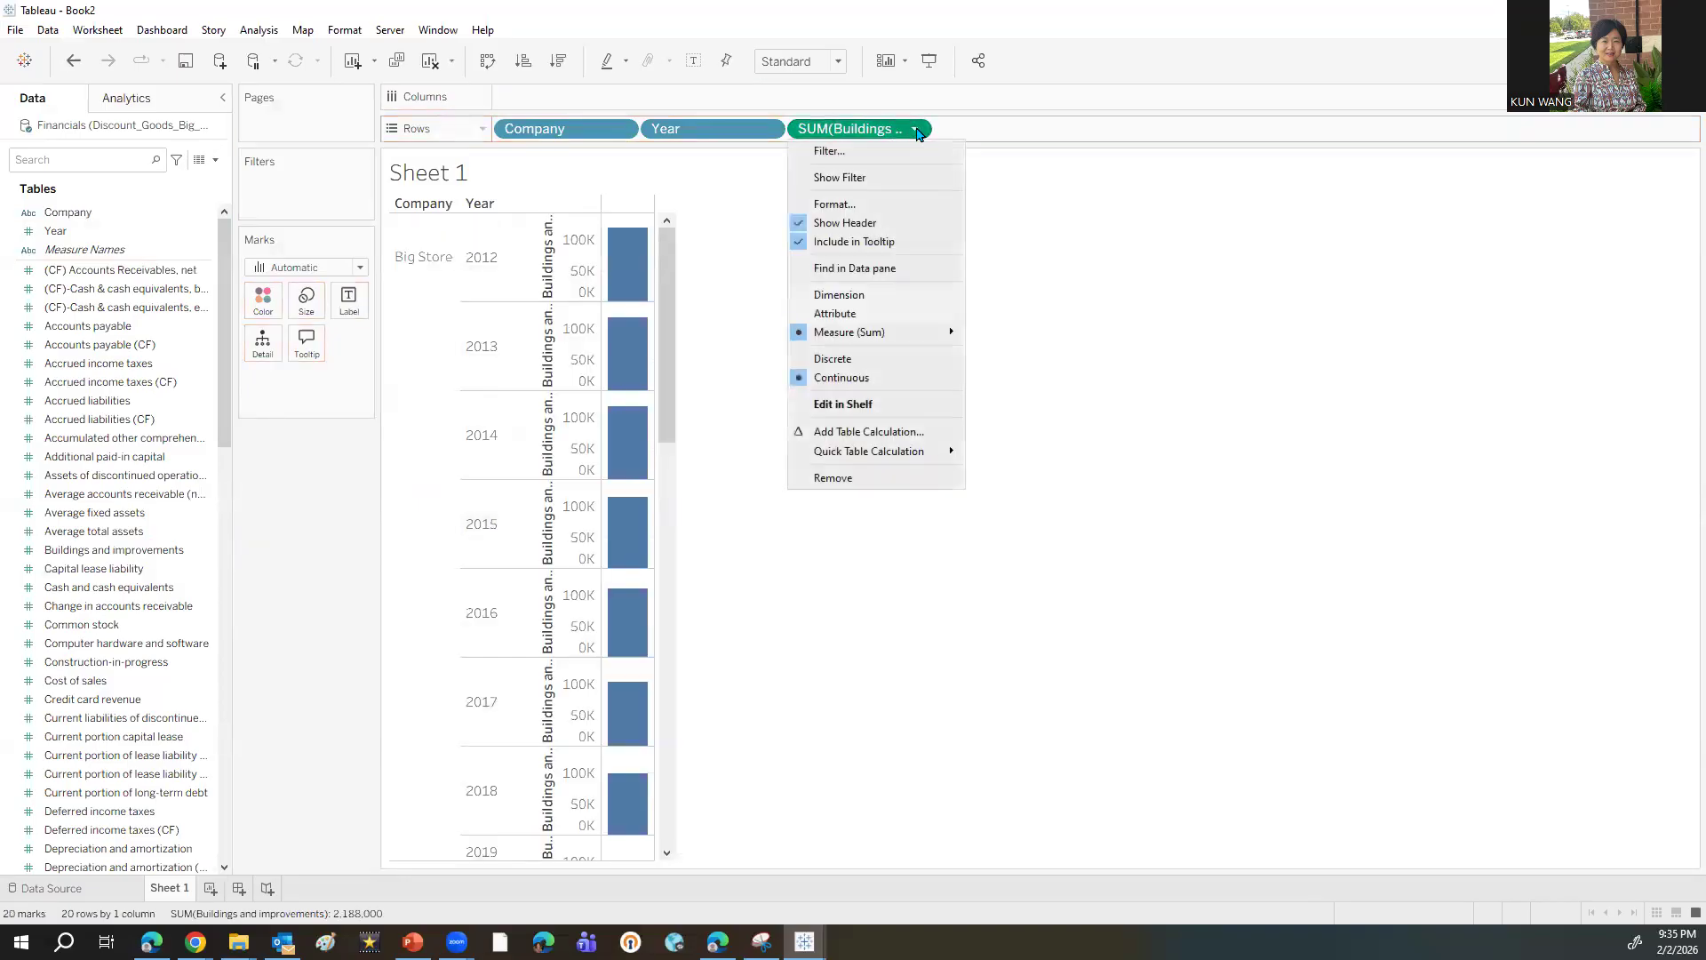
pyautogui.click(833, 359)
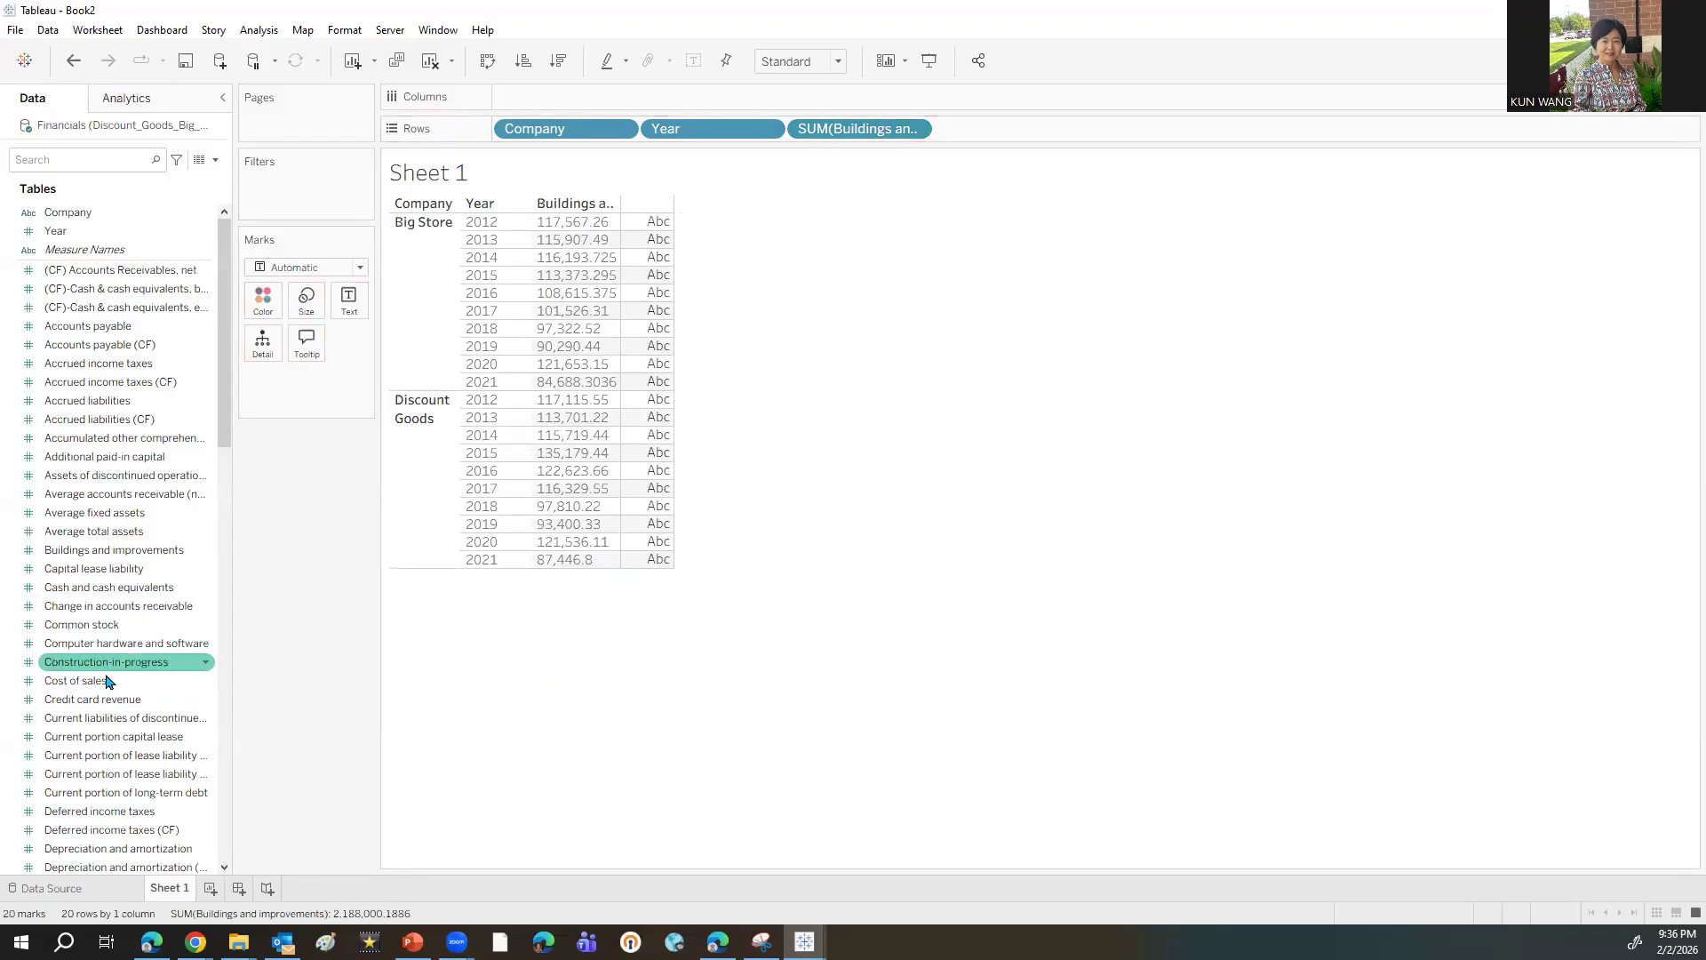
pyautogui.moveTo(114, 643); pyautogui.dragTo(1008, 131)
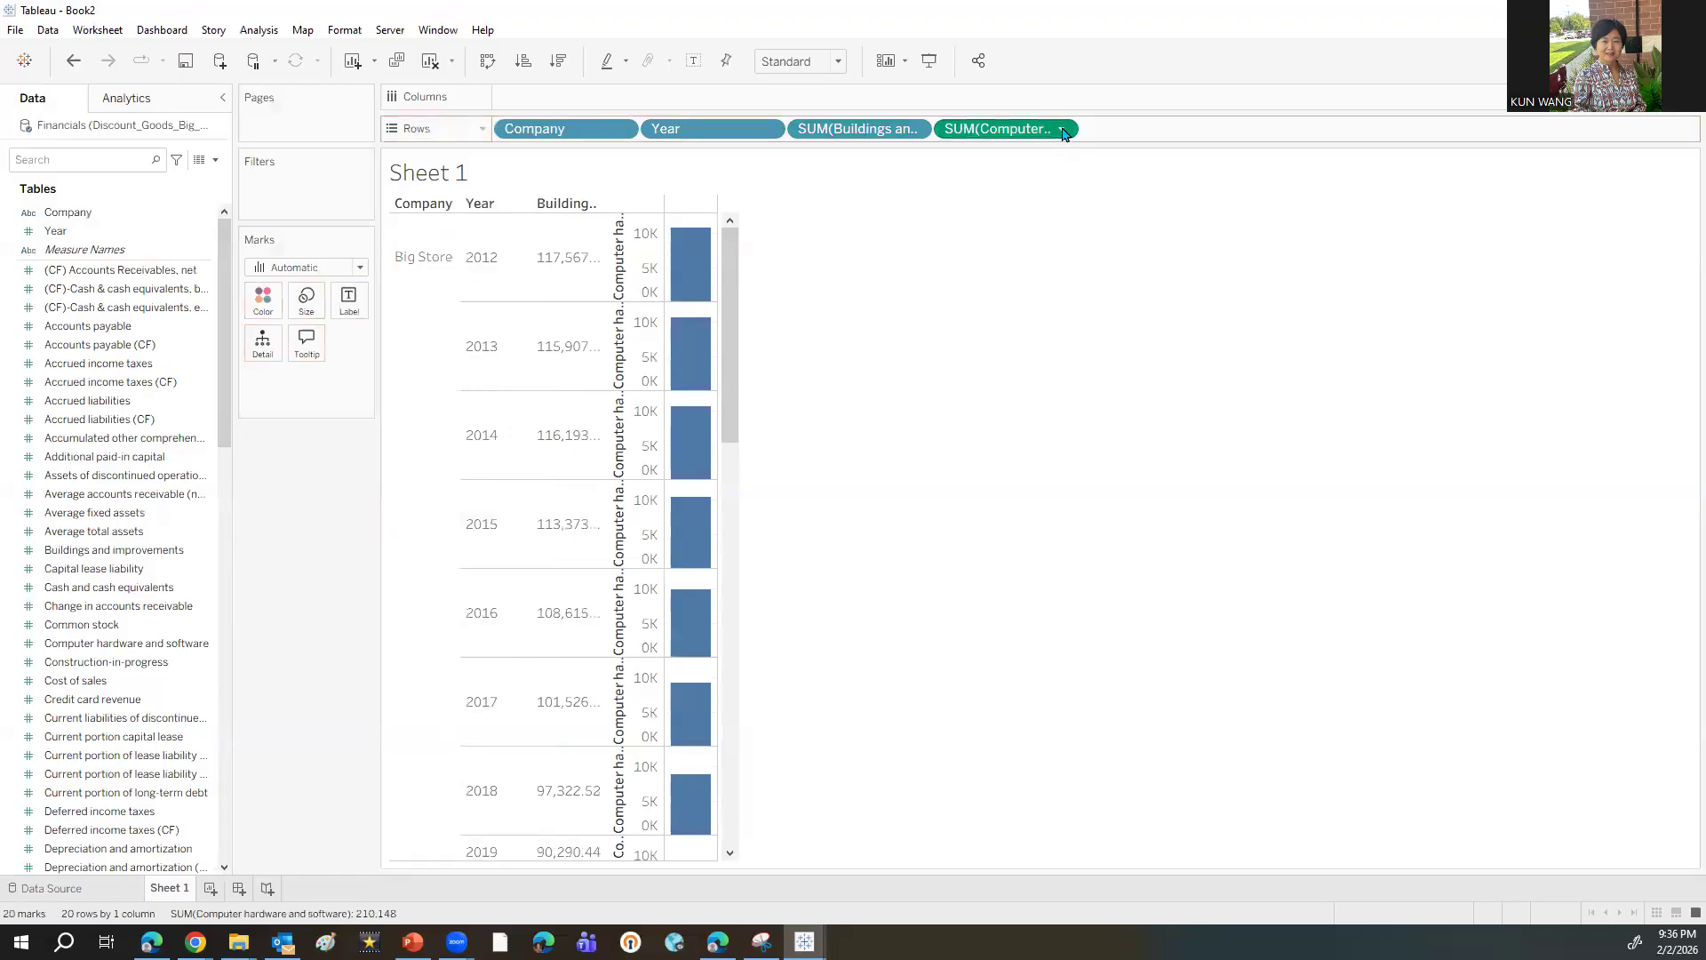
pyautogui.click(1062, 130)
pyautogui.click(979, 359)
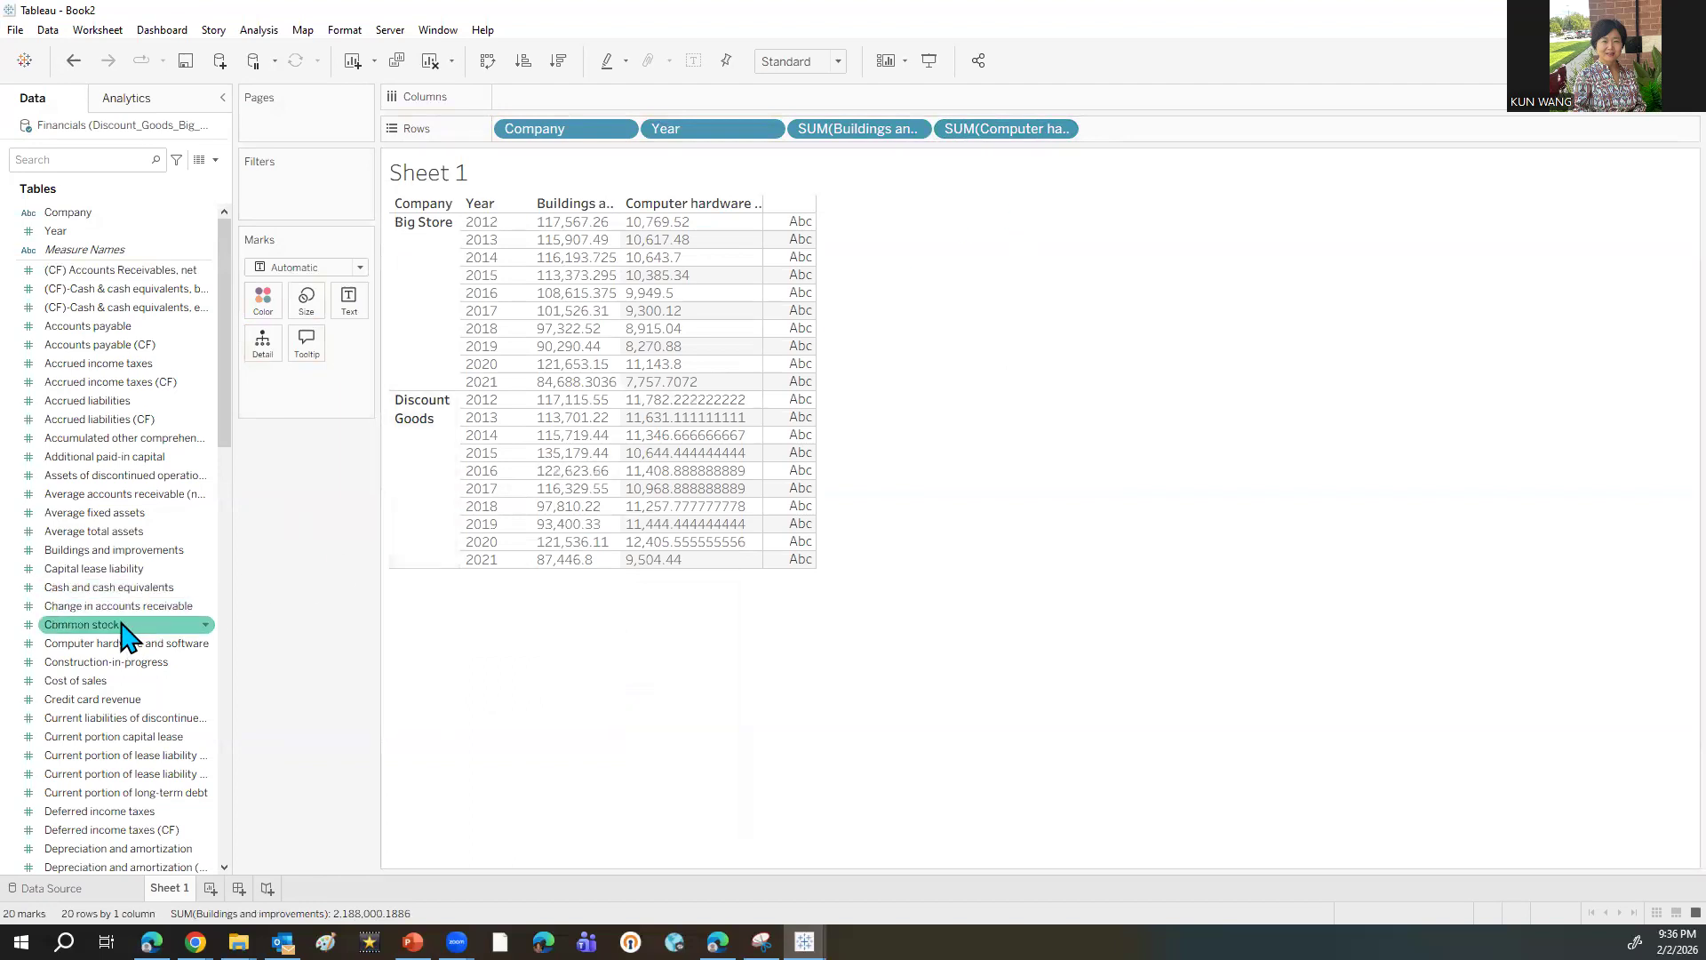
# - Add Construction-in-progress and Fixtures and equipment to the end of Rows, setting both sums to Discrete
pyautogui.moveTo(130, 662); pyautogui.dragTo(1169, 130)
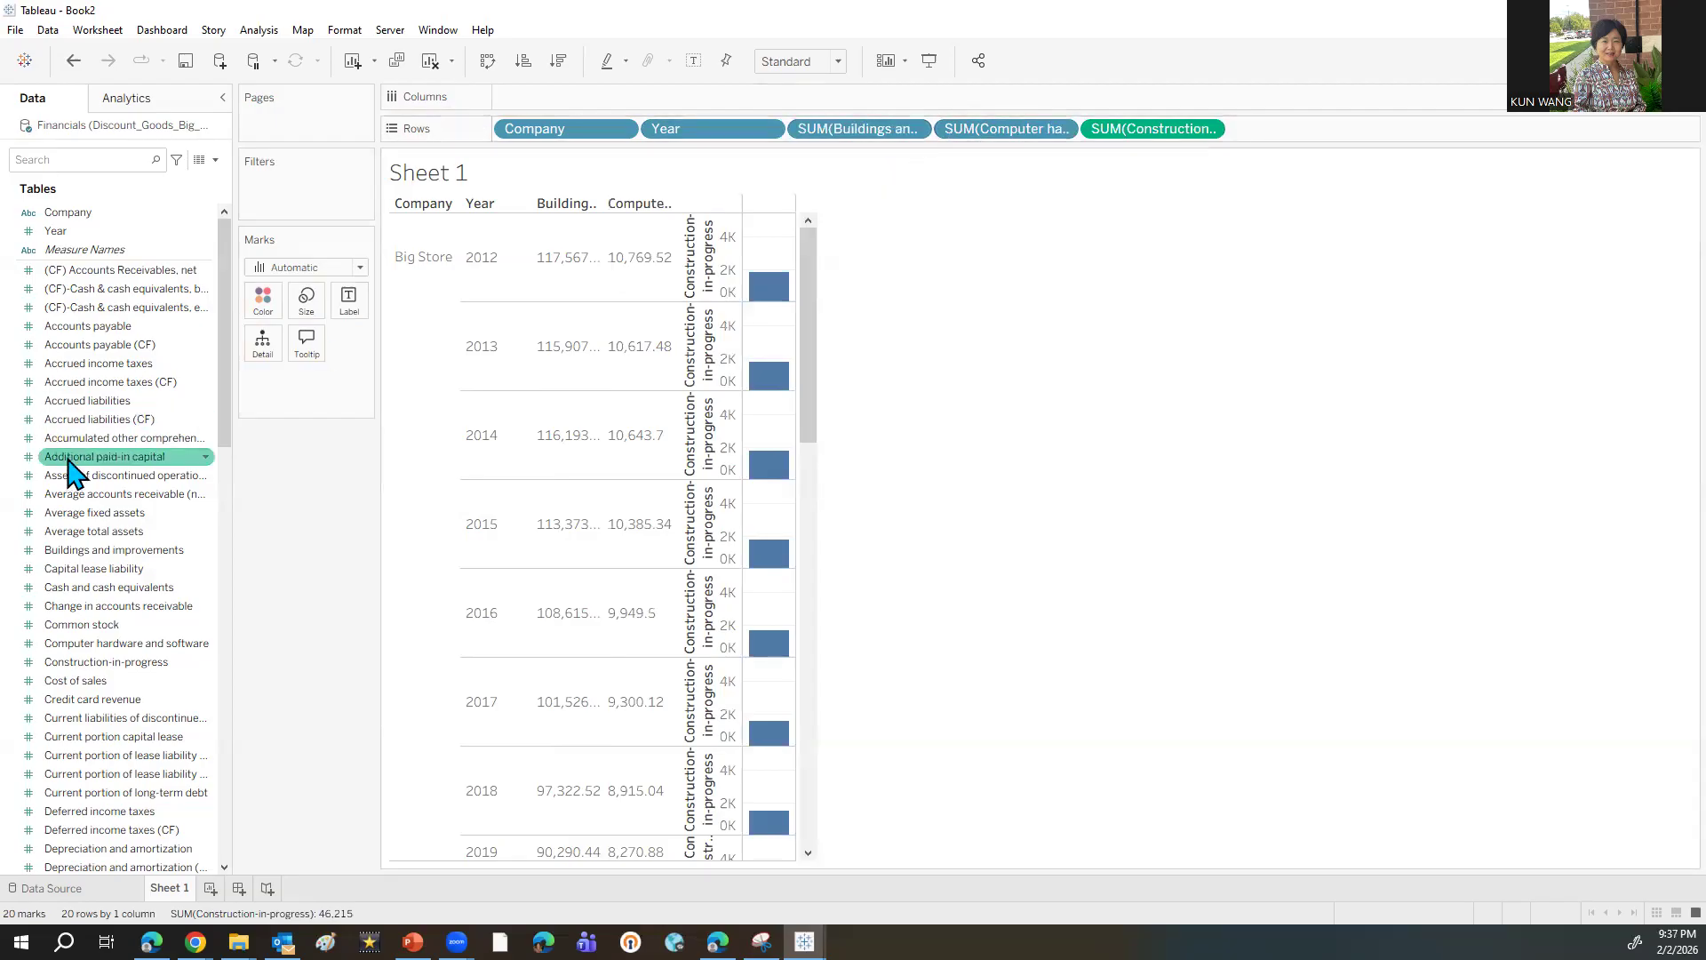
pyautogui.click(1207, 131)
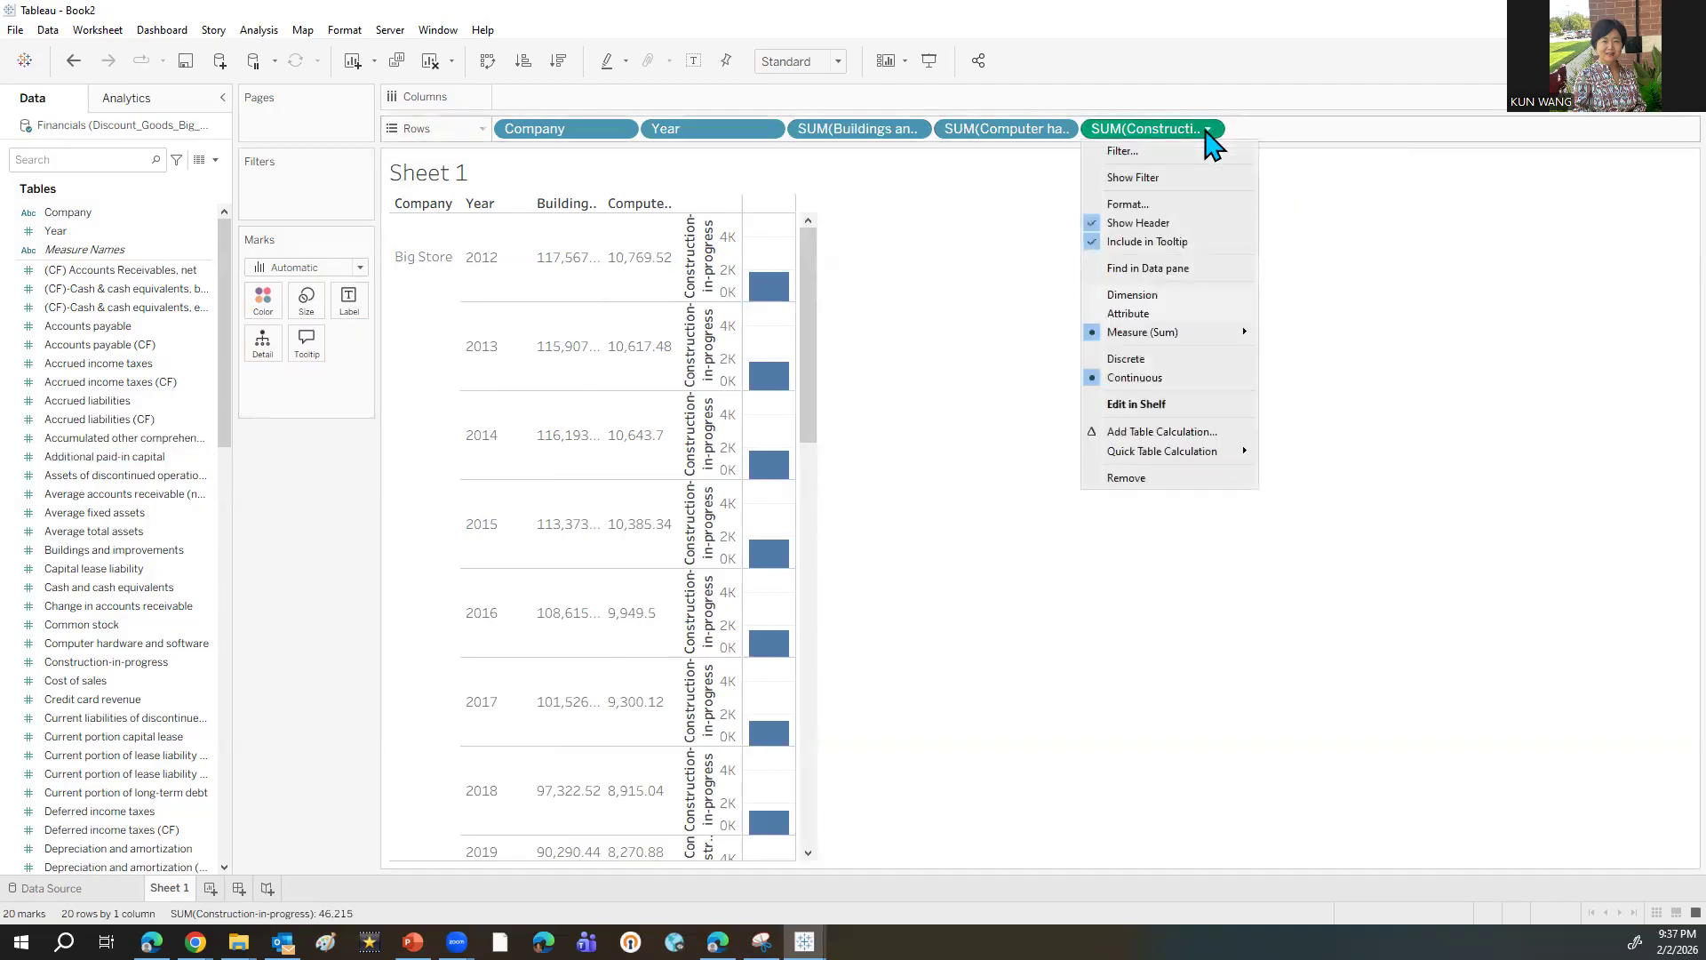
pyautogui.click(1144, 359)
pyautogui.click(57, 681)
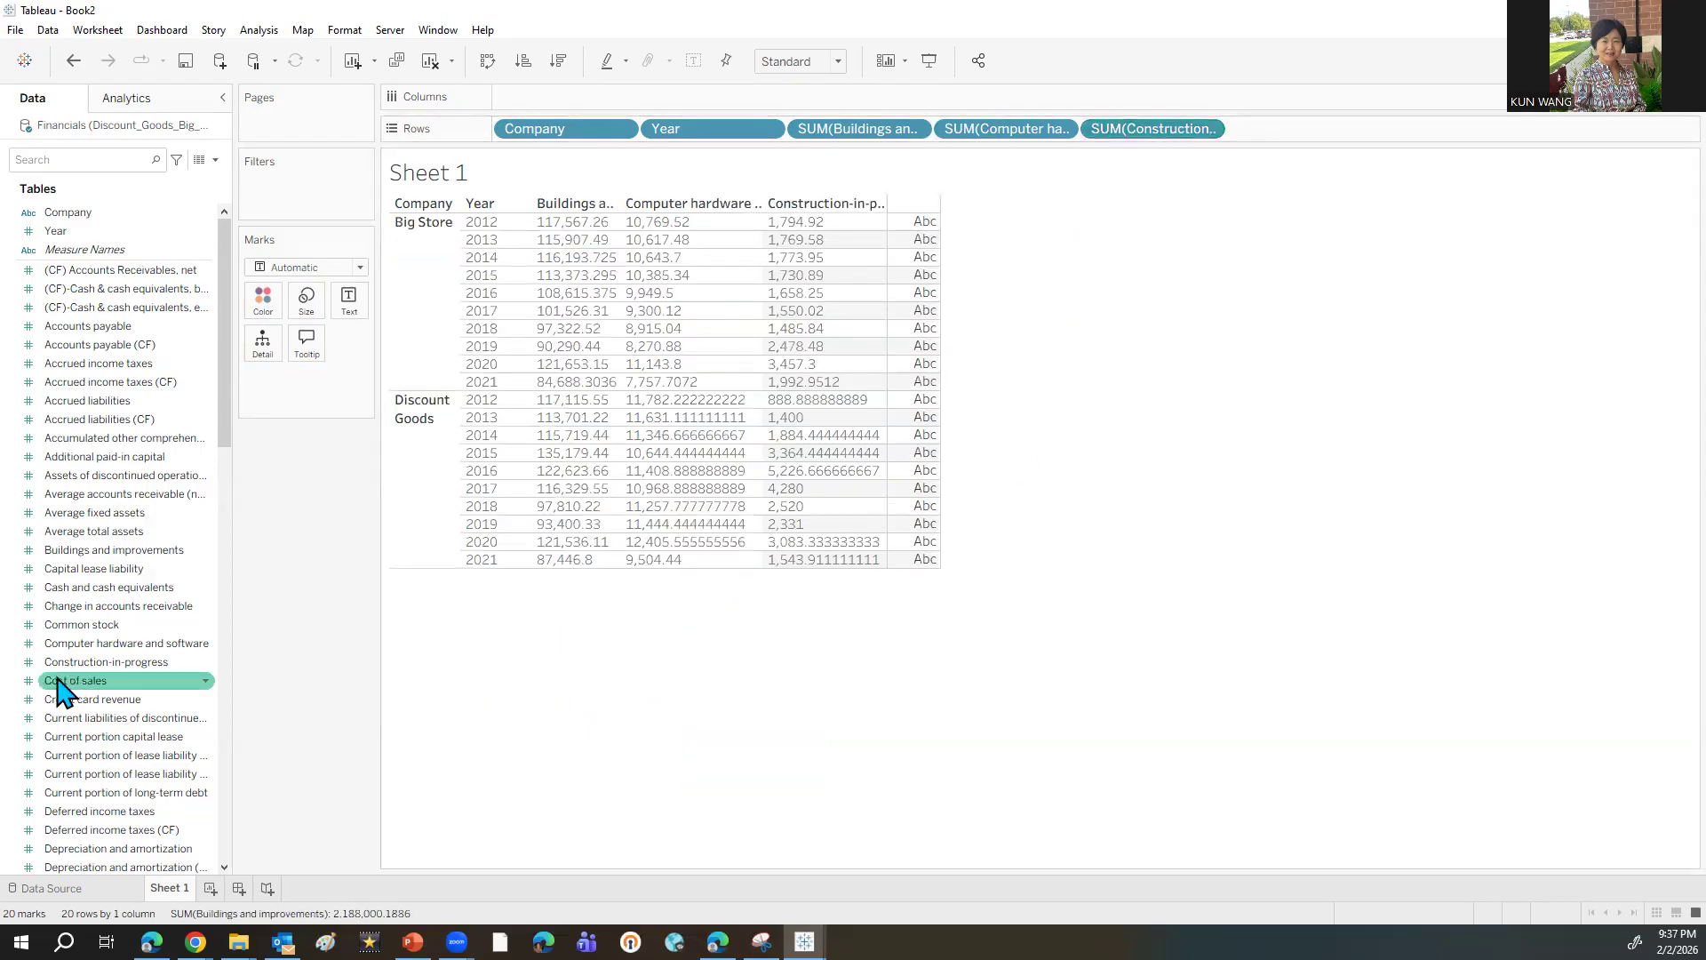
pyautogui.scroll(-6, 116, 729)
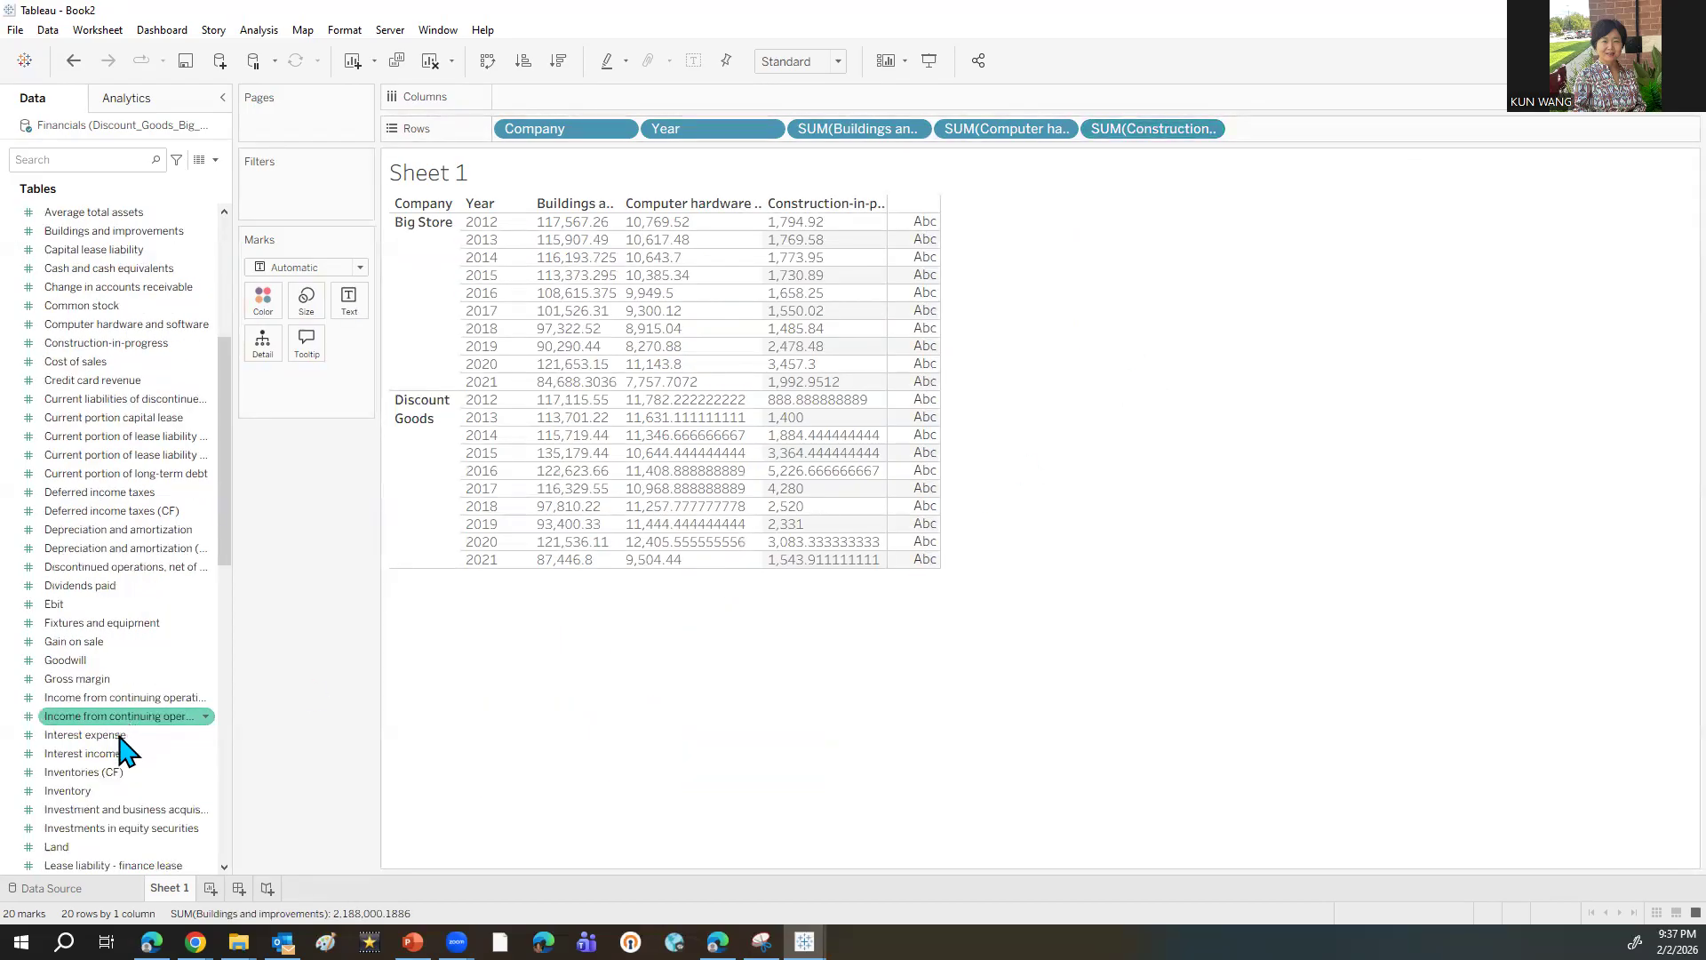
pyautogui.click(105, 624)
pyautogui.moveTo(106, 624); pyautogui.dragTo(1291, 129)
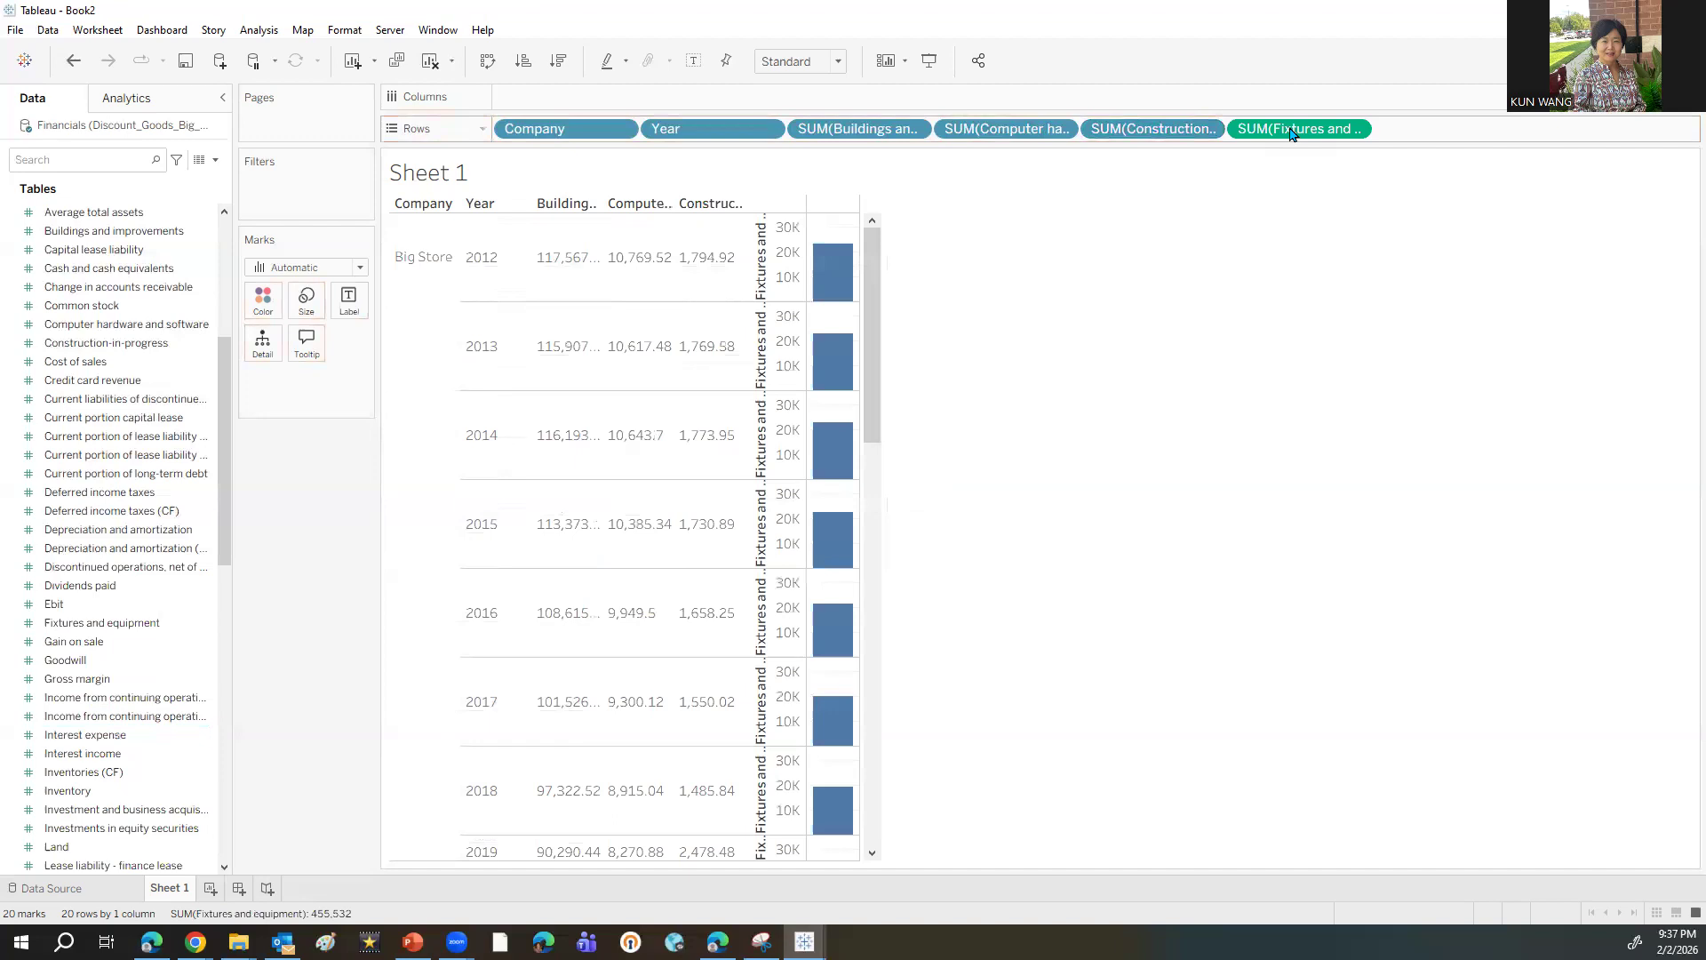
pyautogui.click(1361, 134)
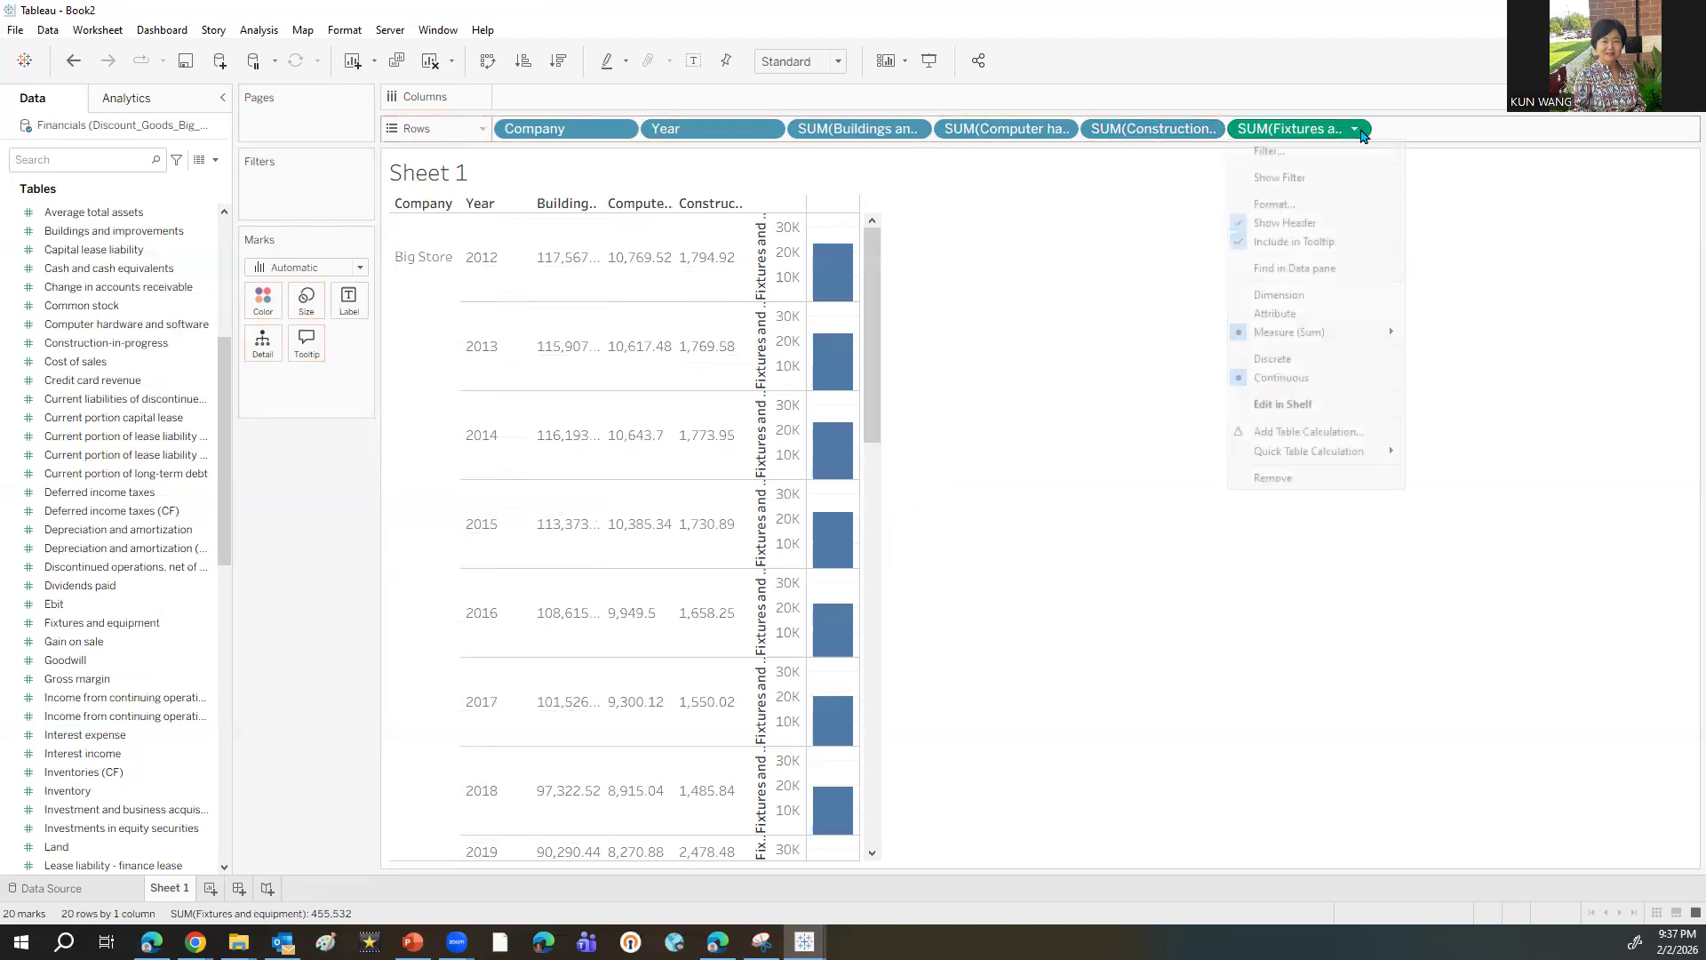
pyautogui.click(1274, 359)
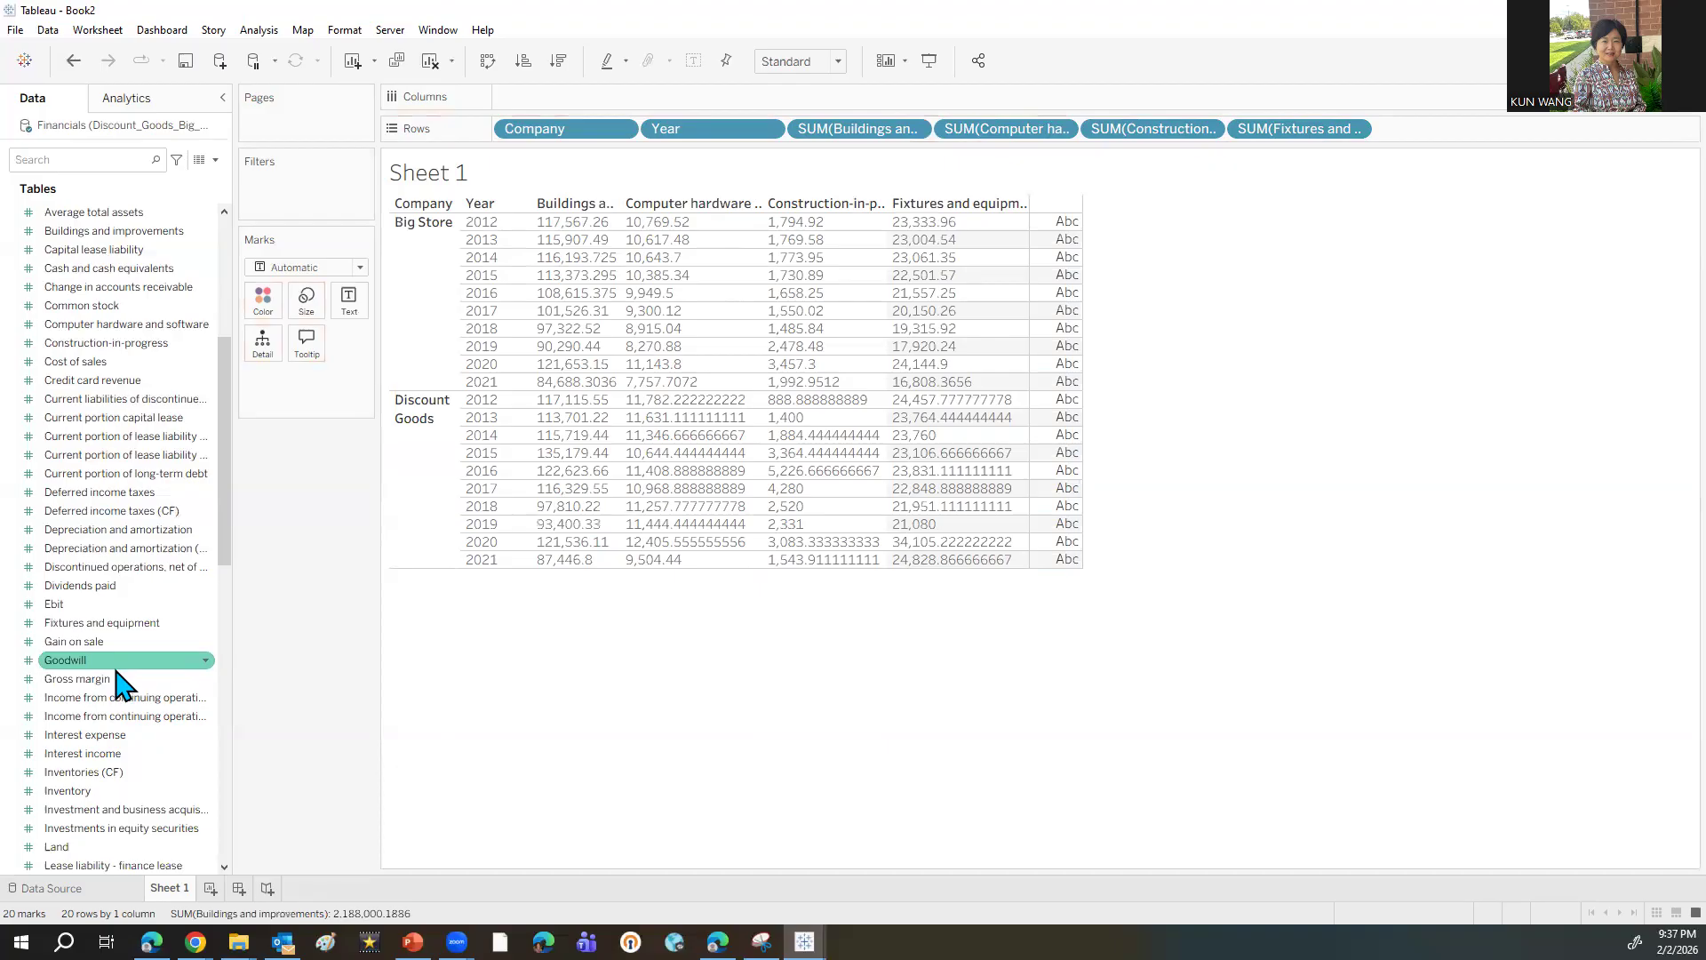
# - Add Less accumulated depreciation to the end of Rows and set its sum to Discrete
pyautogui.scroll(-3, 120, 612)
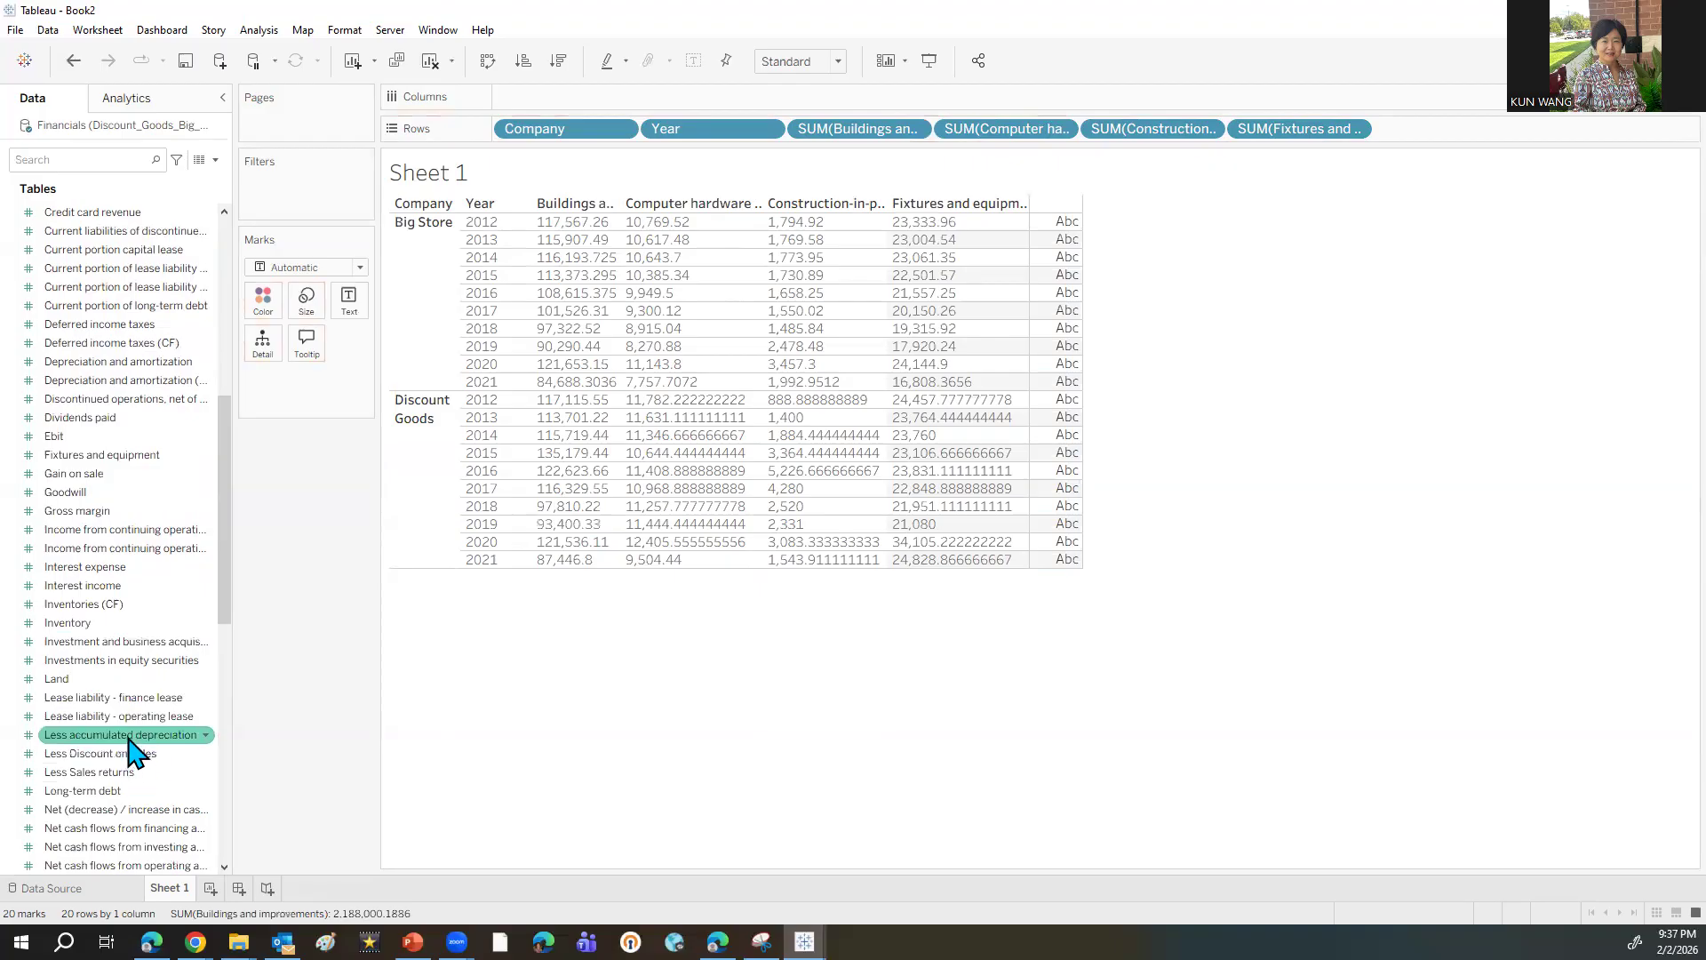
pyautogui.moveTo(131, 736); pyautogui.dragTo(1484, 133)
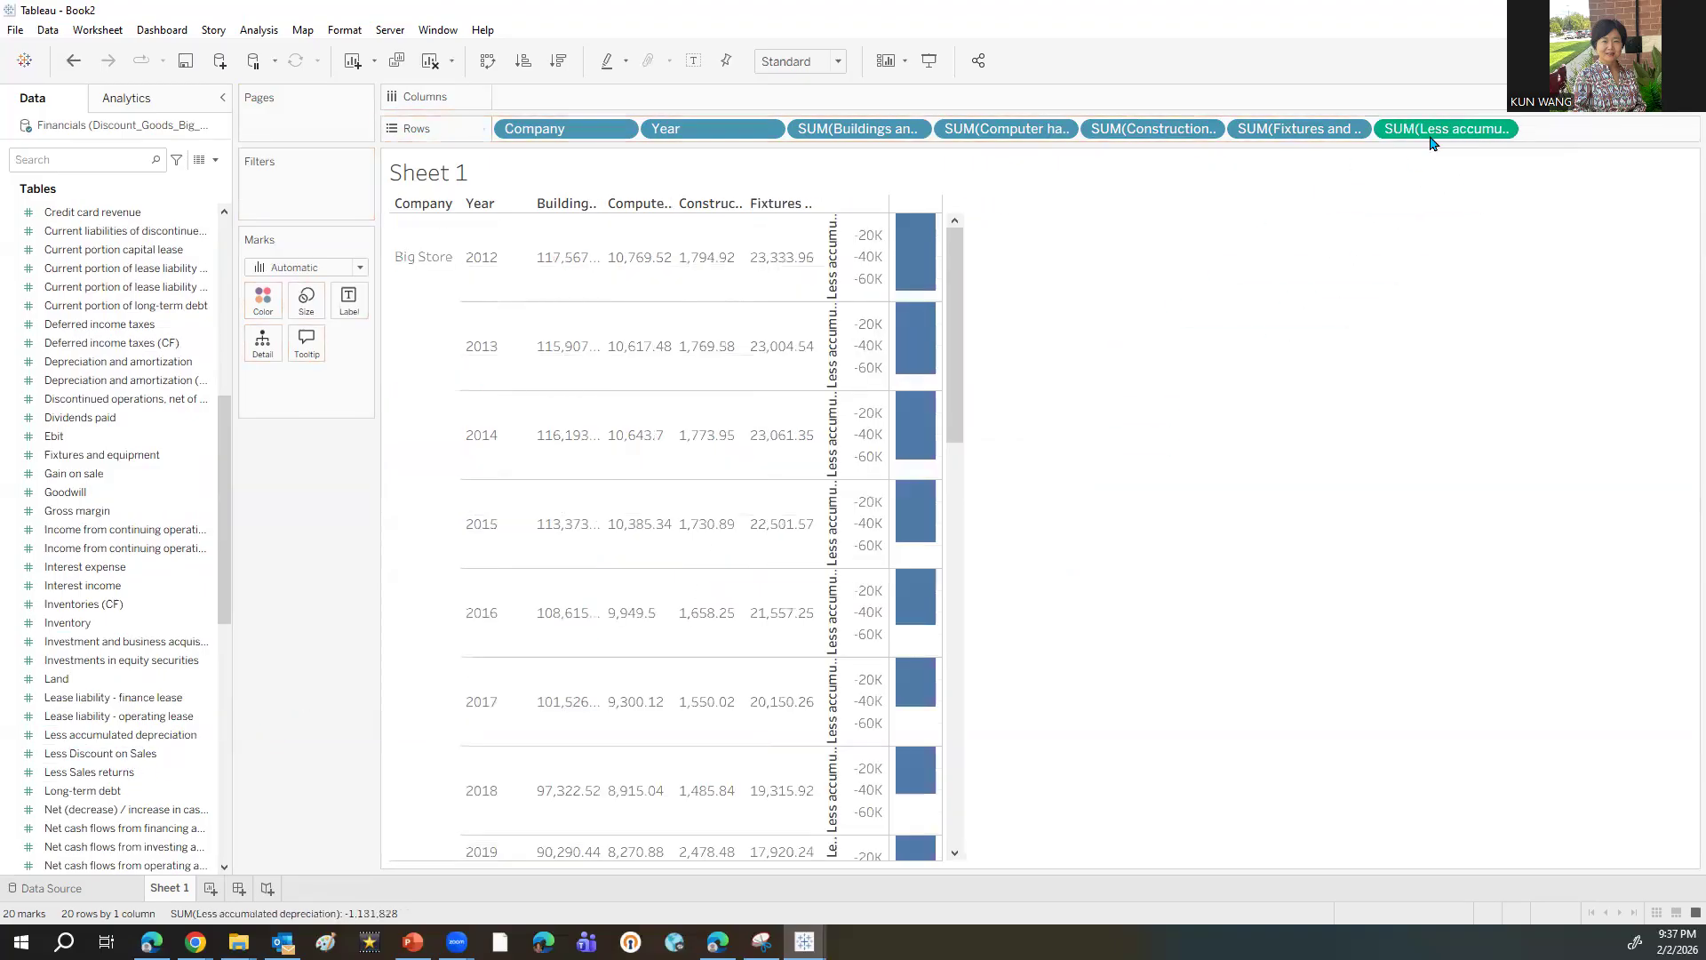
pyautogui.click(1502, 131)
pyautogui.click(1419, 359)
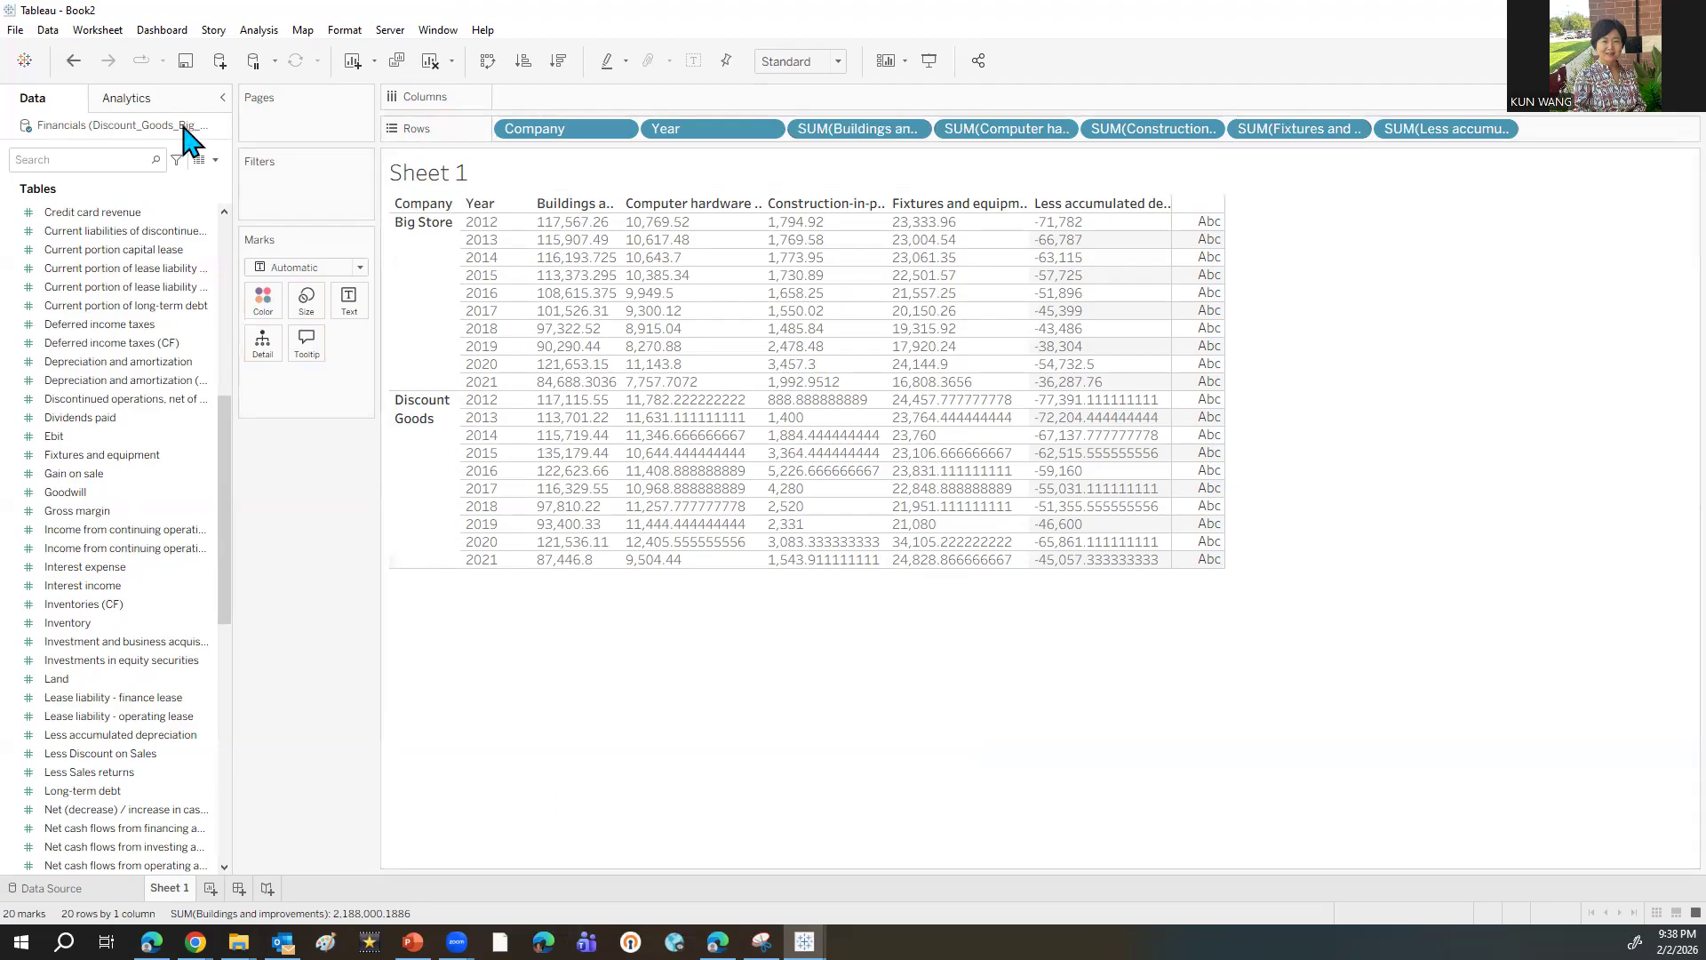
# - Create a calculated field named AD to FA ratio
pyautogui.click(260, 31)
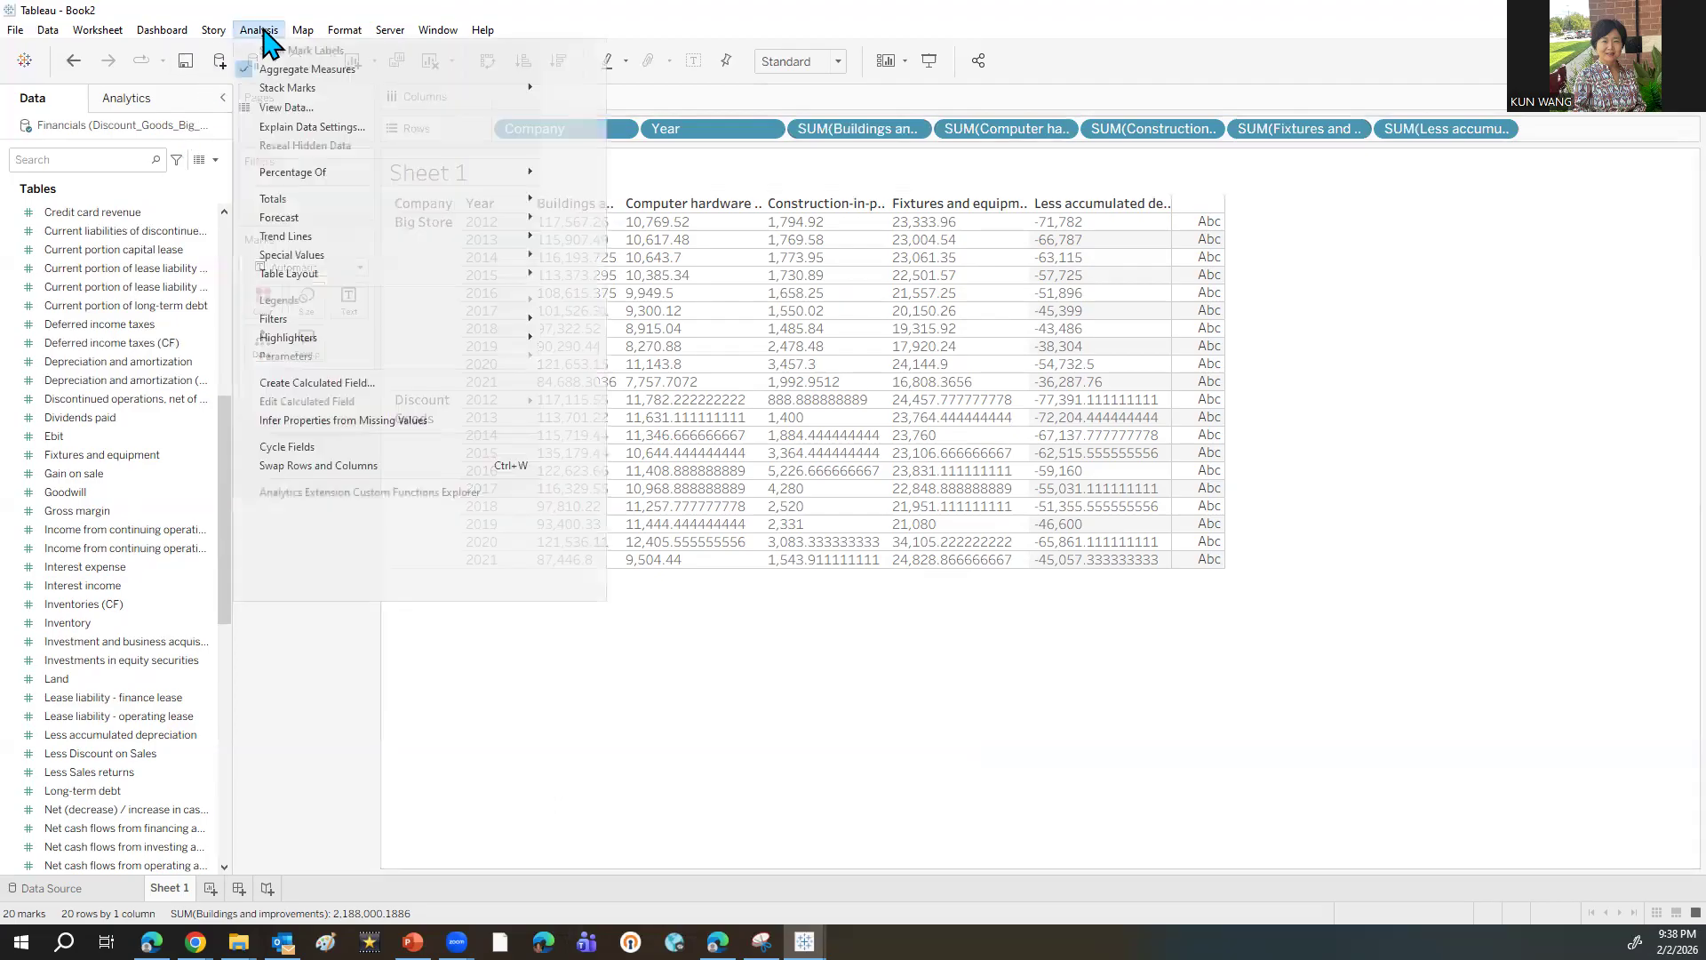
pyautogui.click(349, 386)
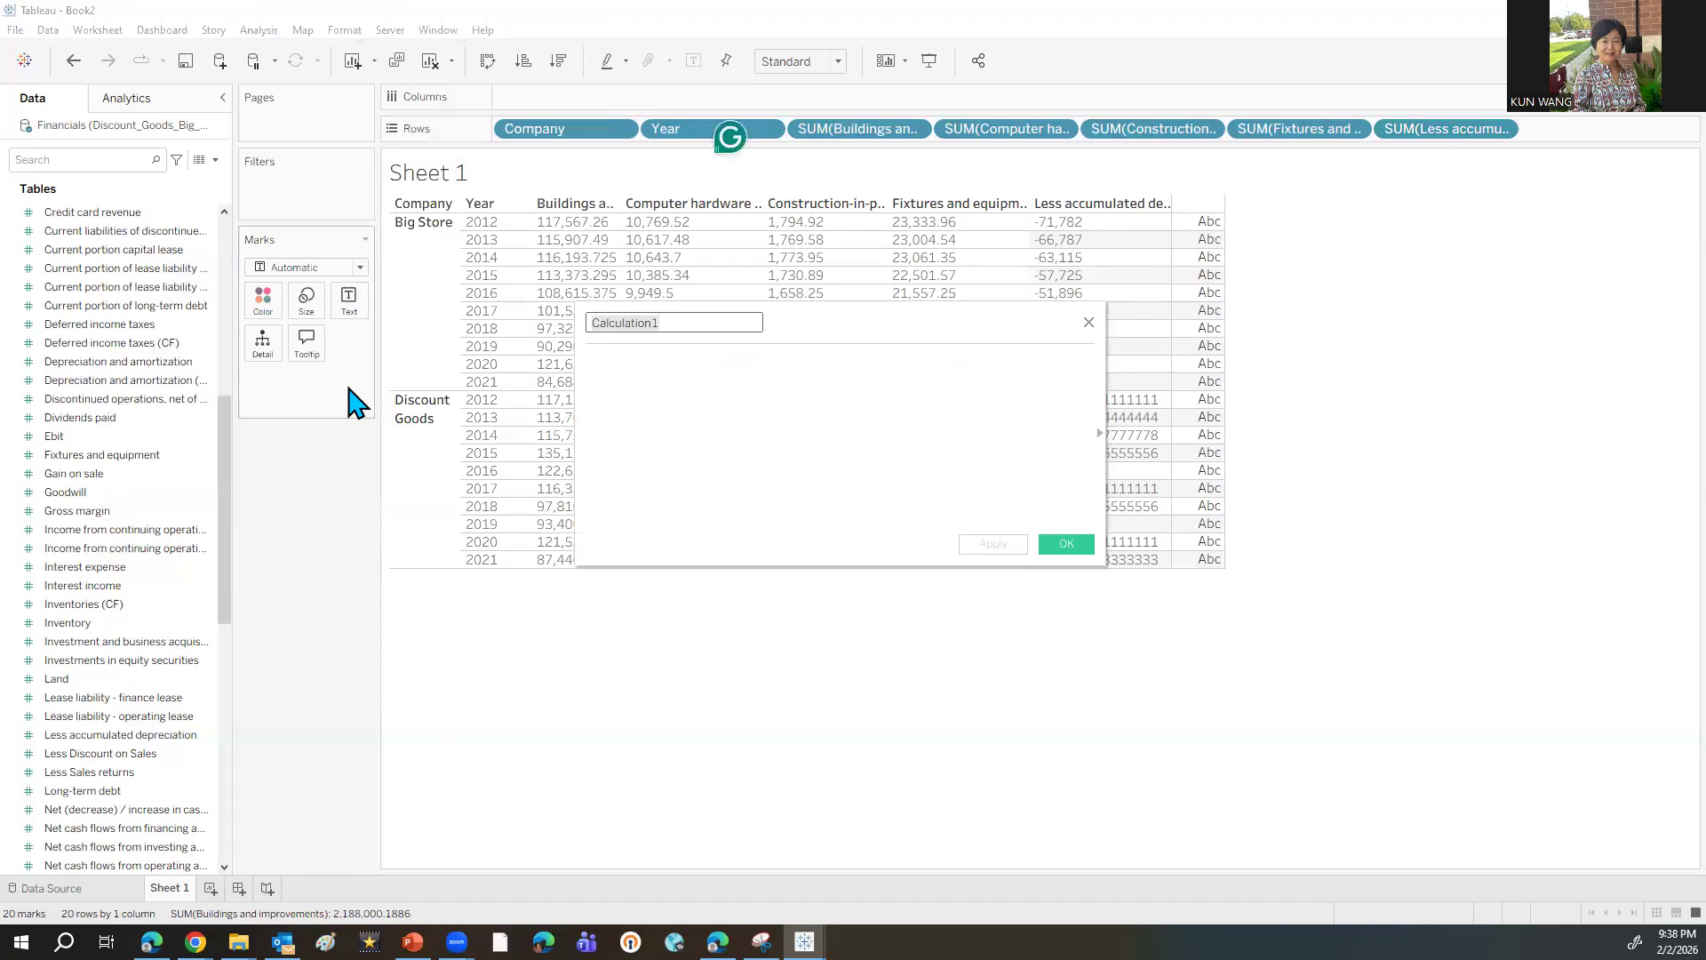
pyautogui.press('BackSpace')
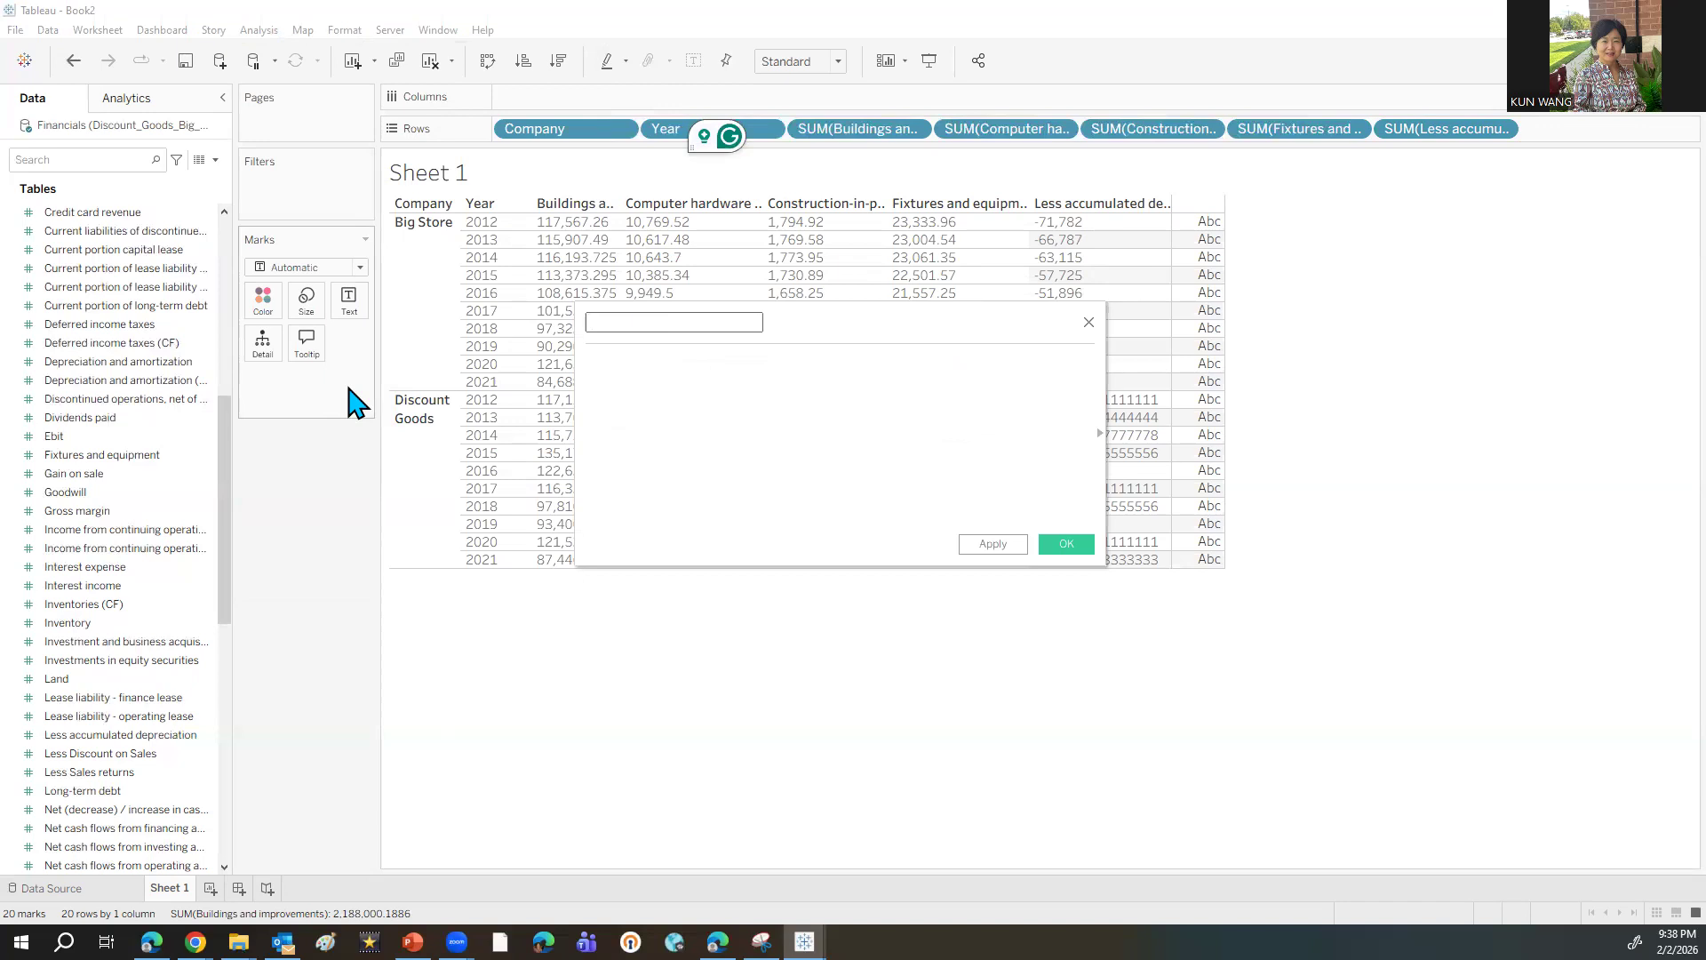
pyautogui.write('AD to FA ratio')
pyautogui.click(597, 374)
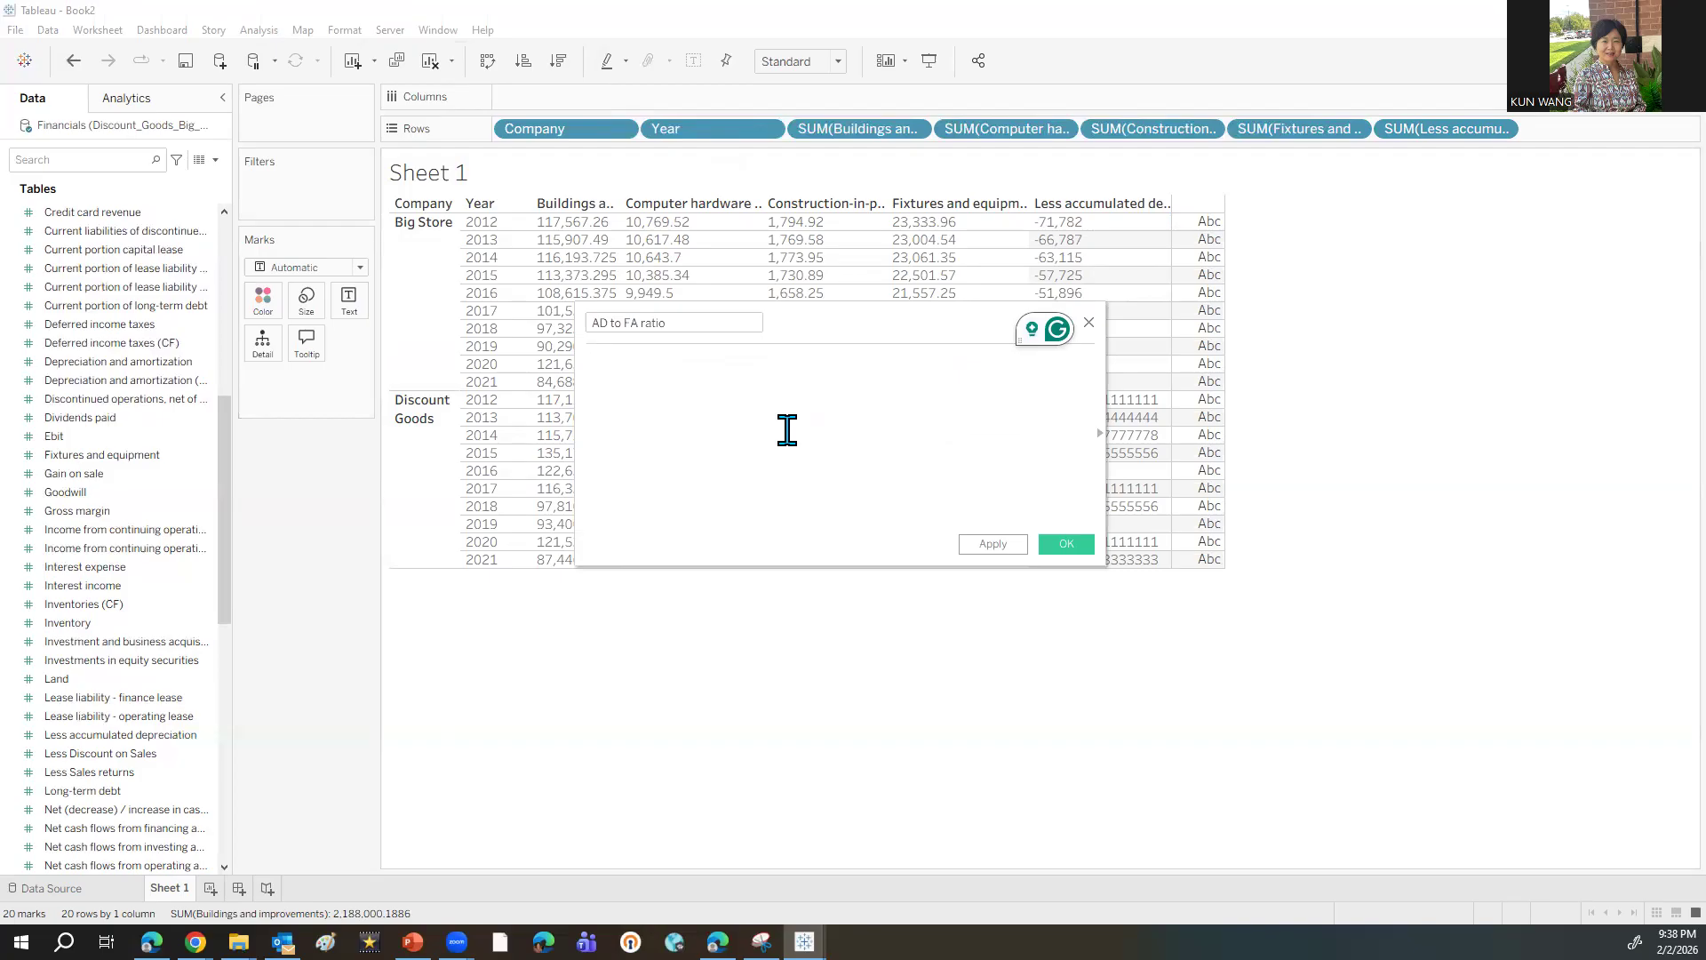
# - Start the formula with (-1*[Less accumulated depreciation]) as numerator, followed by a division sign and an opening parenthesis
pyautogui.write('(-1*')
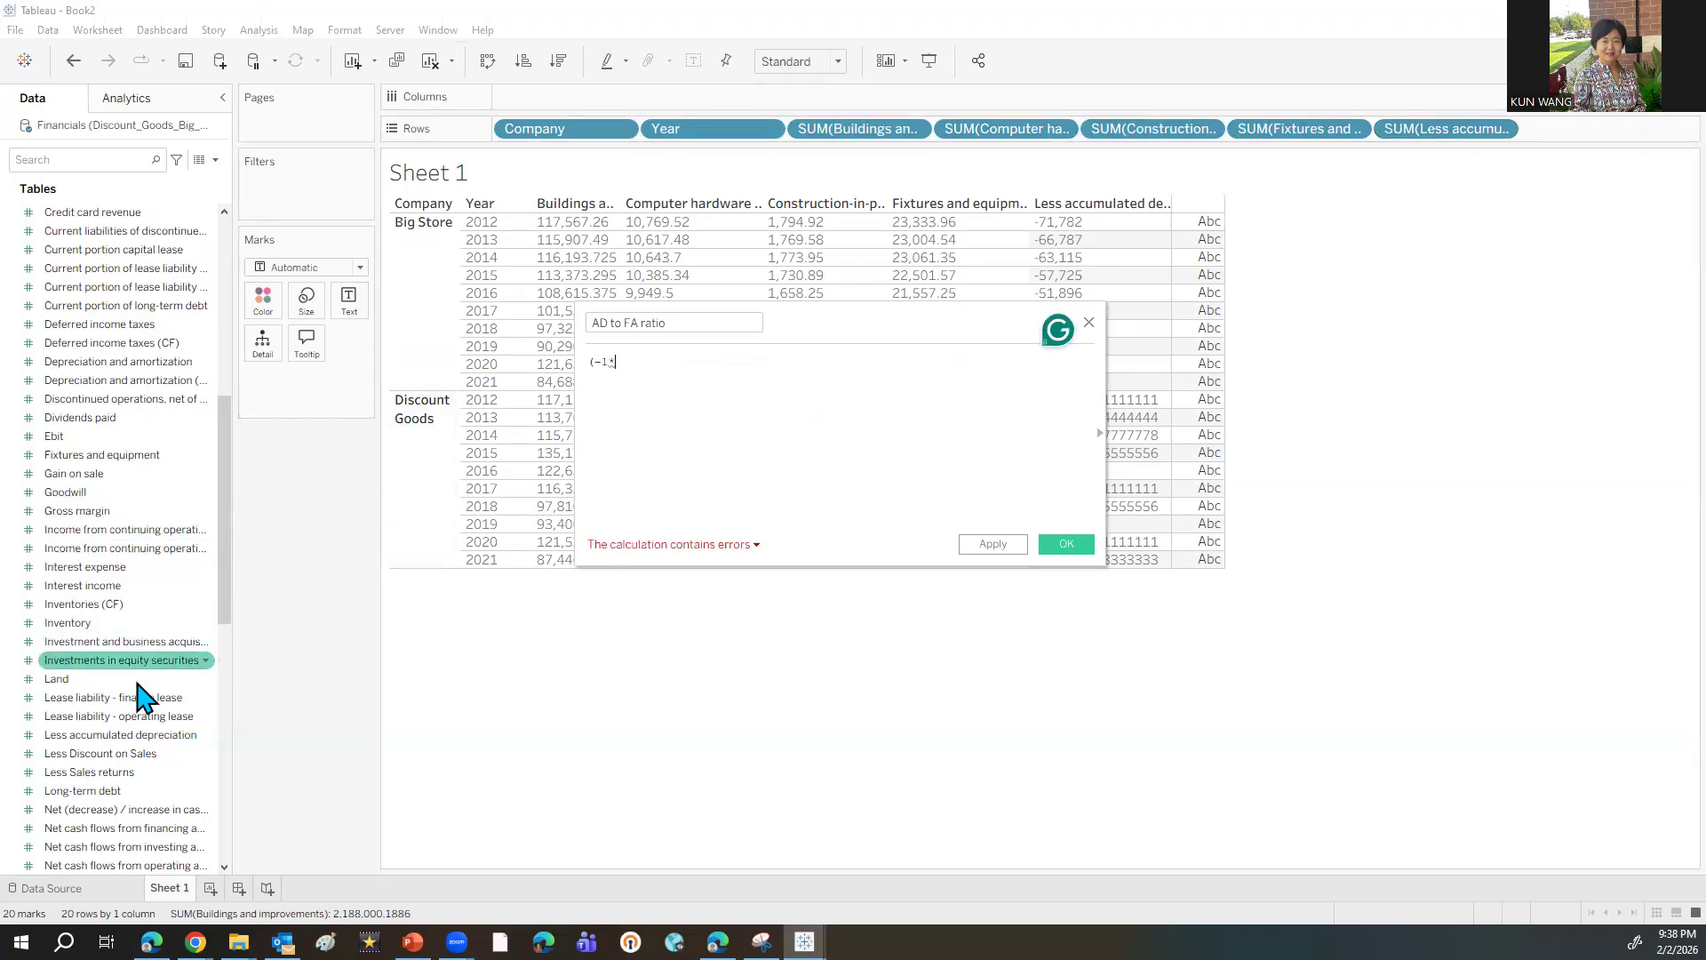
pyautogui.moveTo(131, 735); pyautogui.dragTo(720, 362)
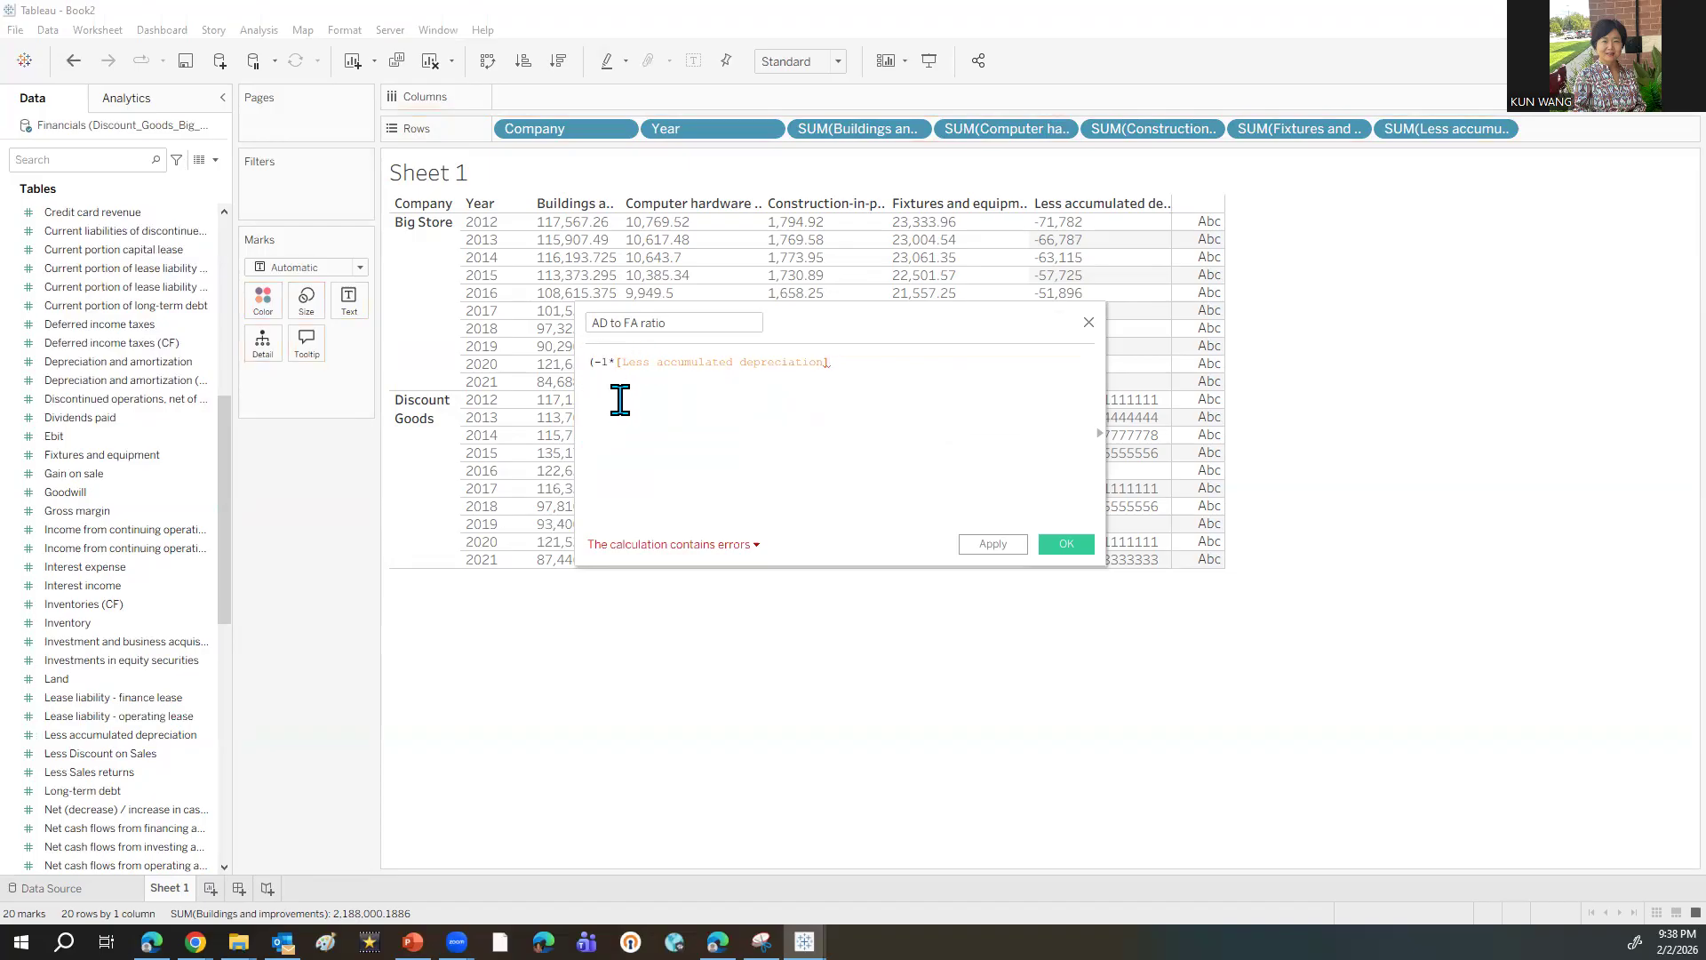
pyautogui.write(')')
pyautogui.press('BackSpace')
pyautogui.write('/(')
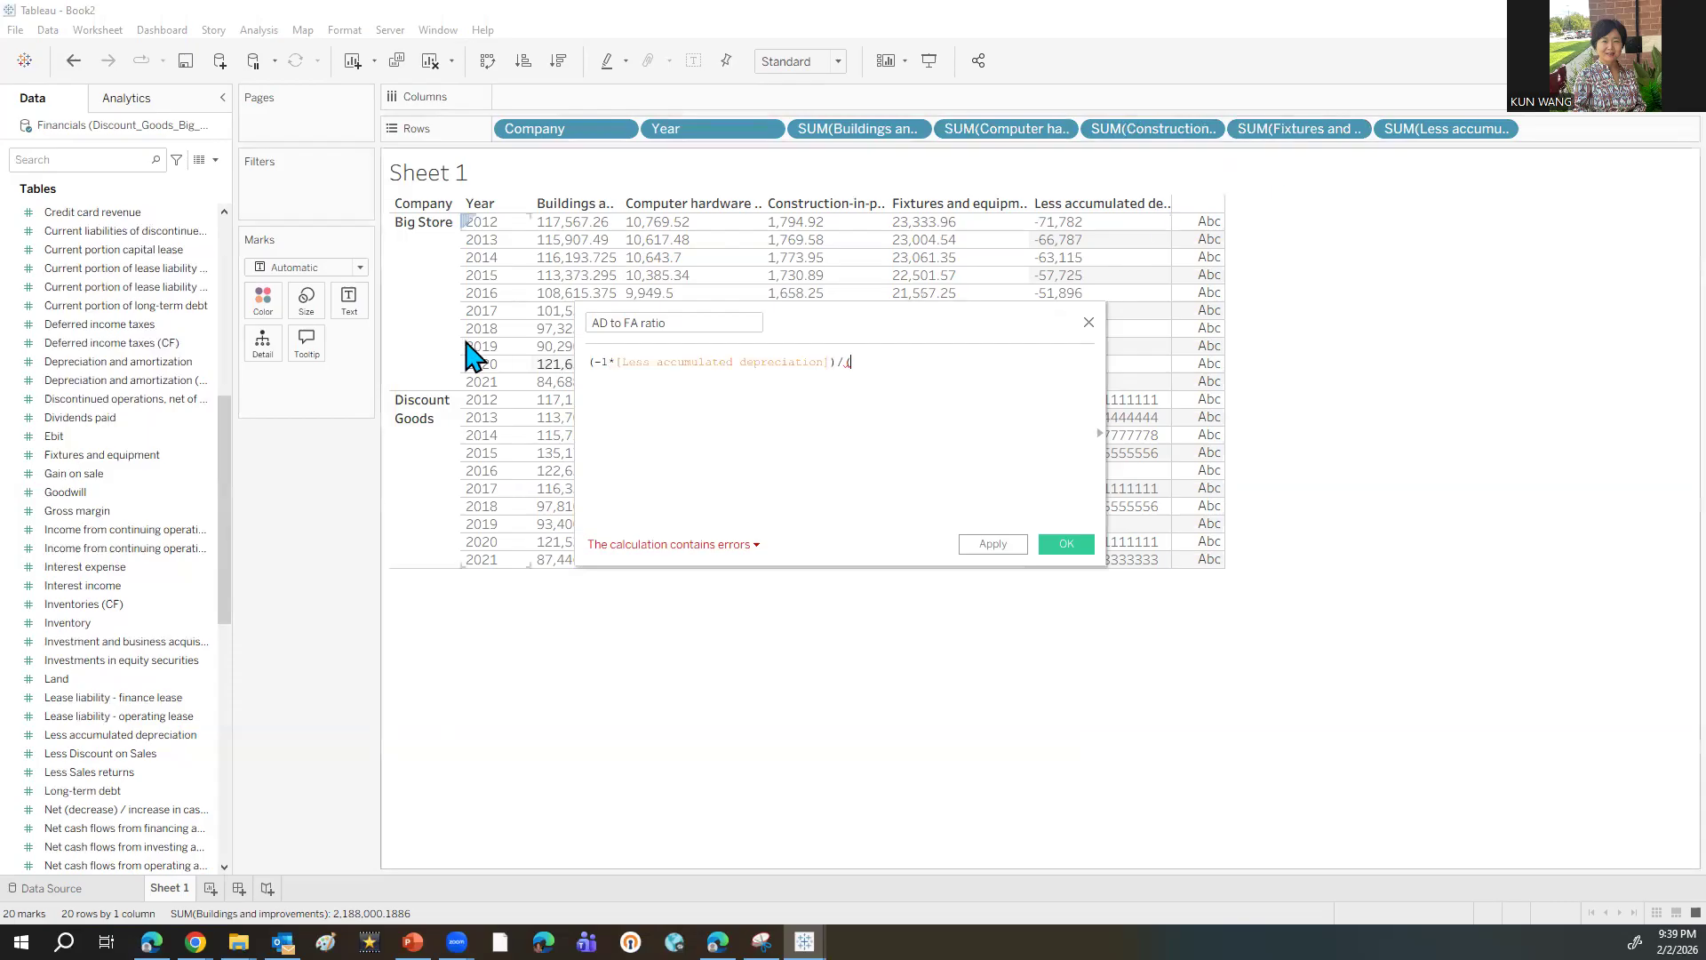
# - Build the formula's denominator as [Buildings and improvements]+[Computer hardware and software]+[Construction-in-progress]
pyautogui.scroll(9, 151, 449)
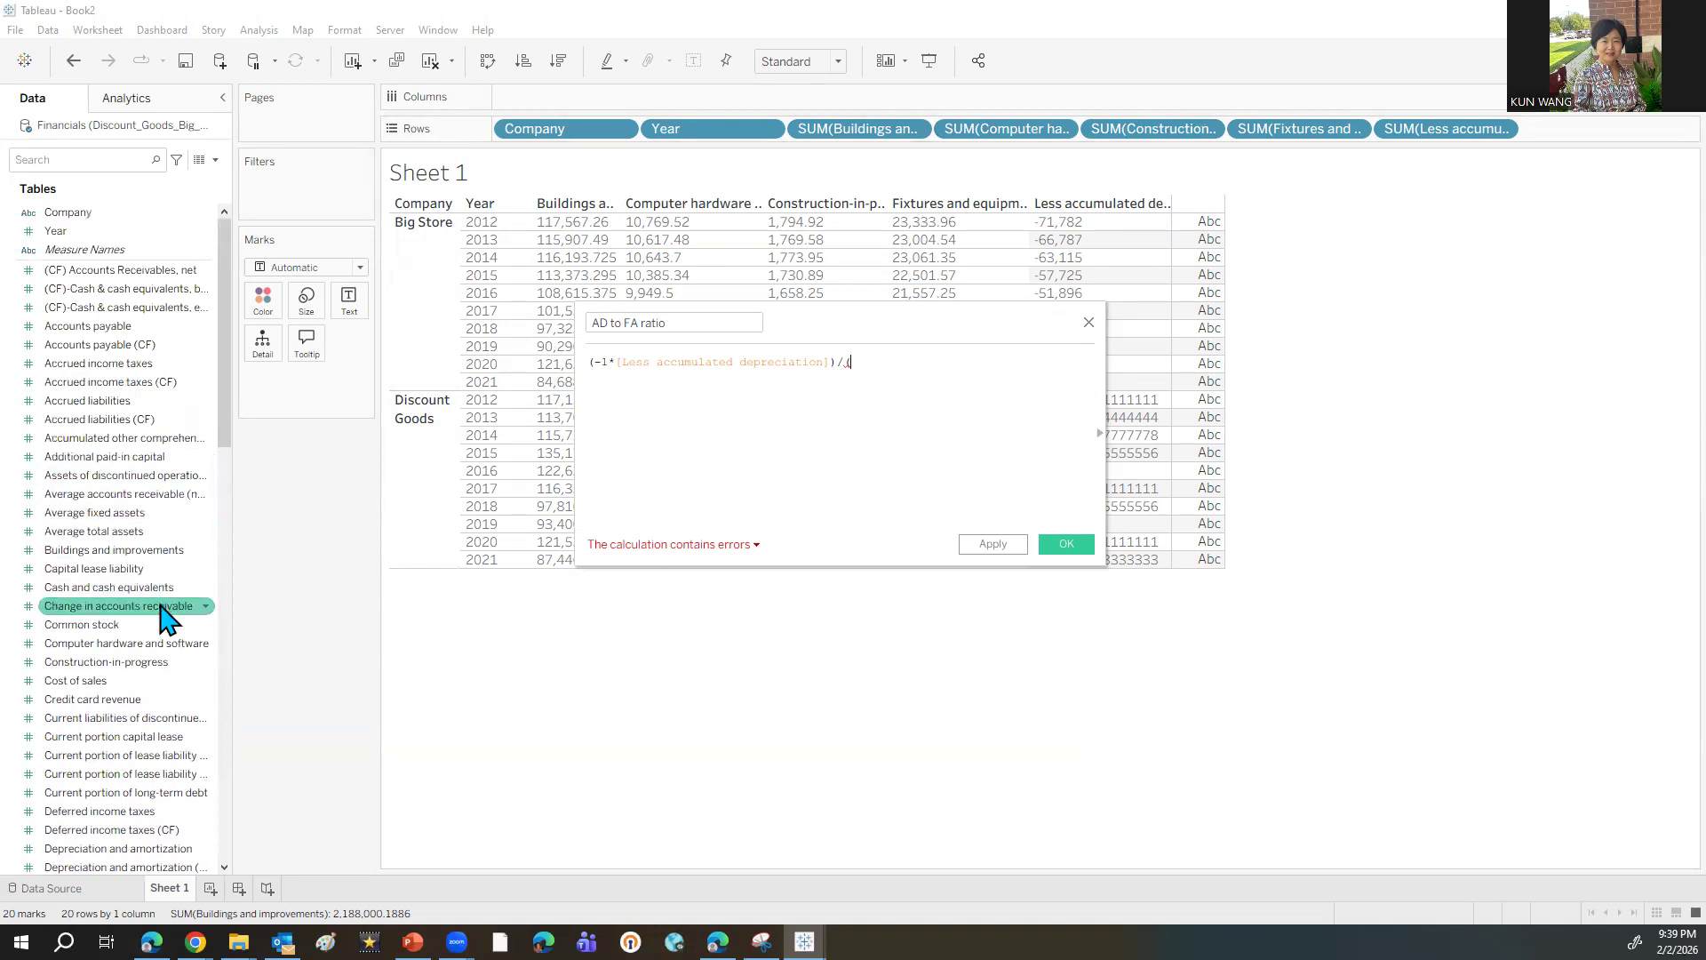
pyautogui.moveTo(143, 558); pyautogui.dragTo(957, 364)
pyautogui.write('+')
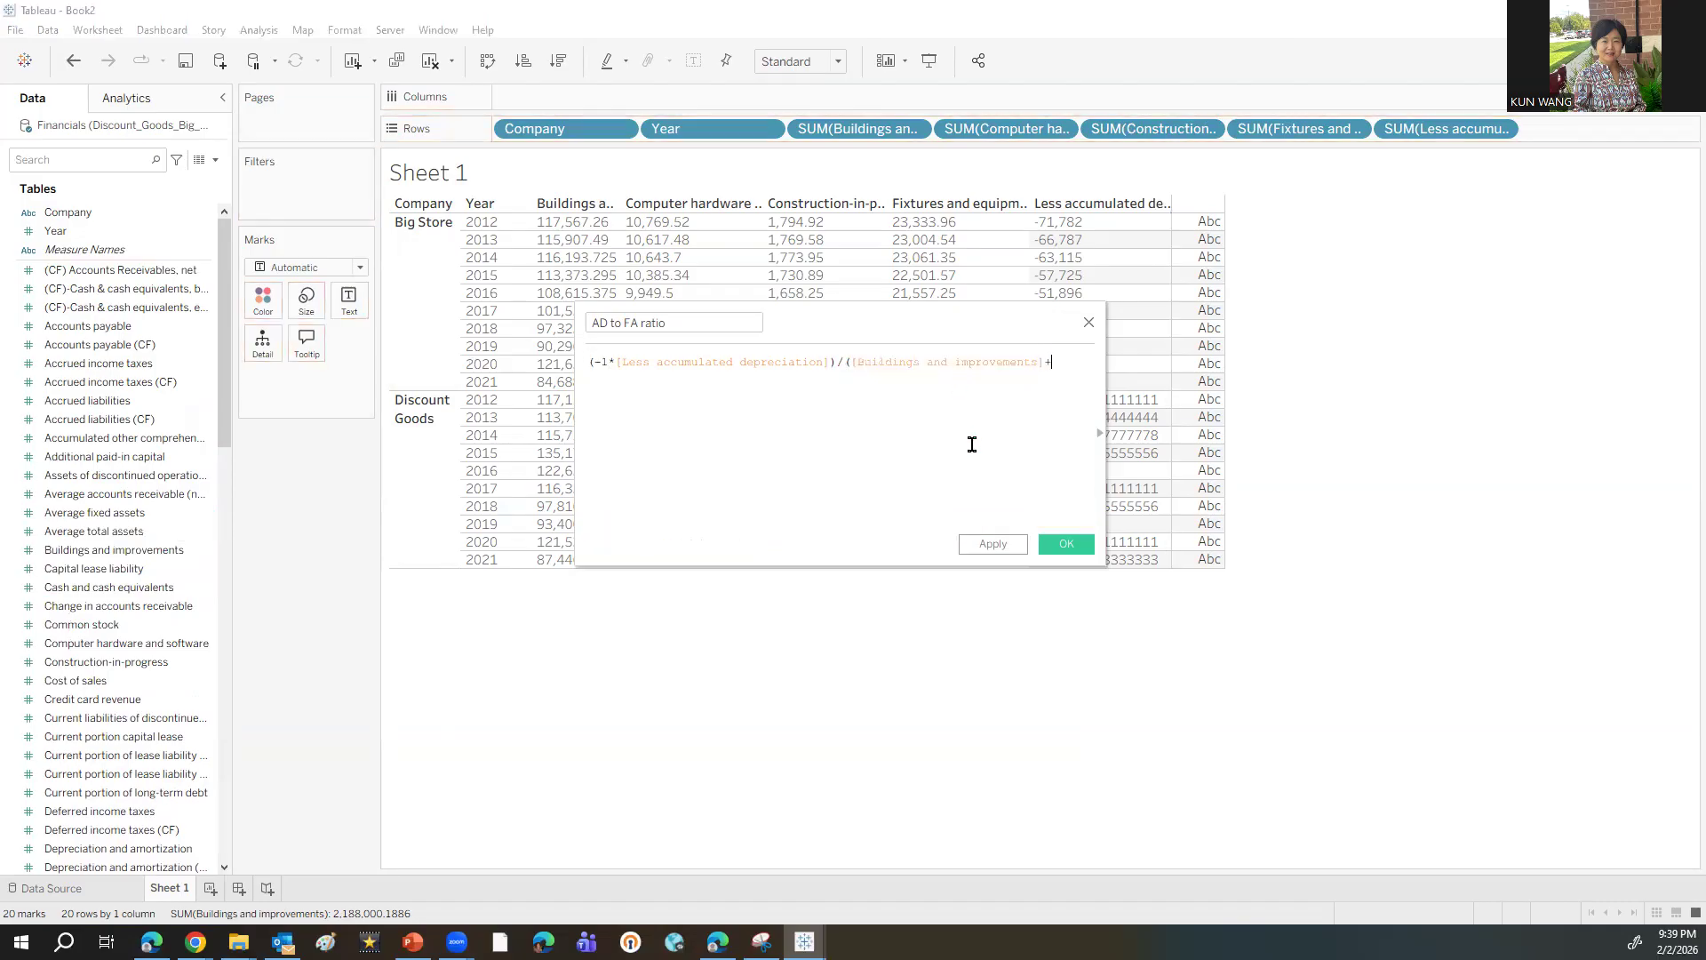
pyautogui.moveTo(151, 662); pyautogui.dragTo(1101, 376)
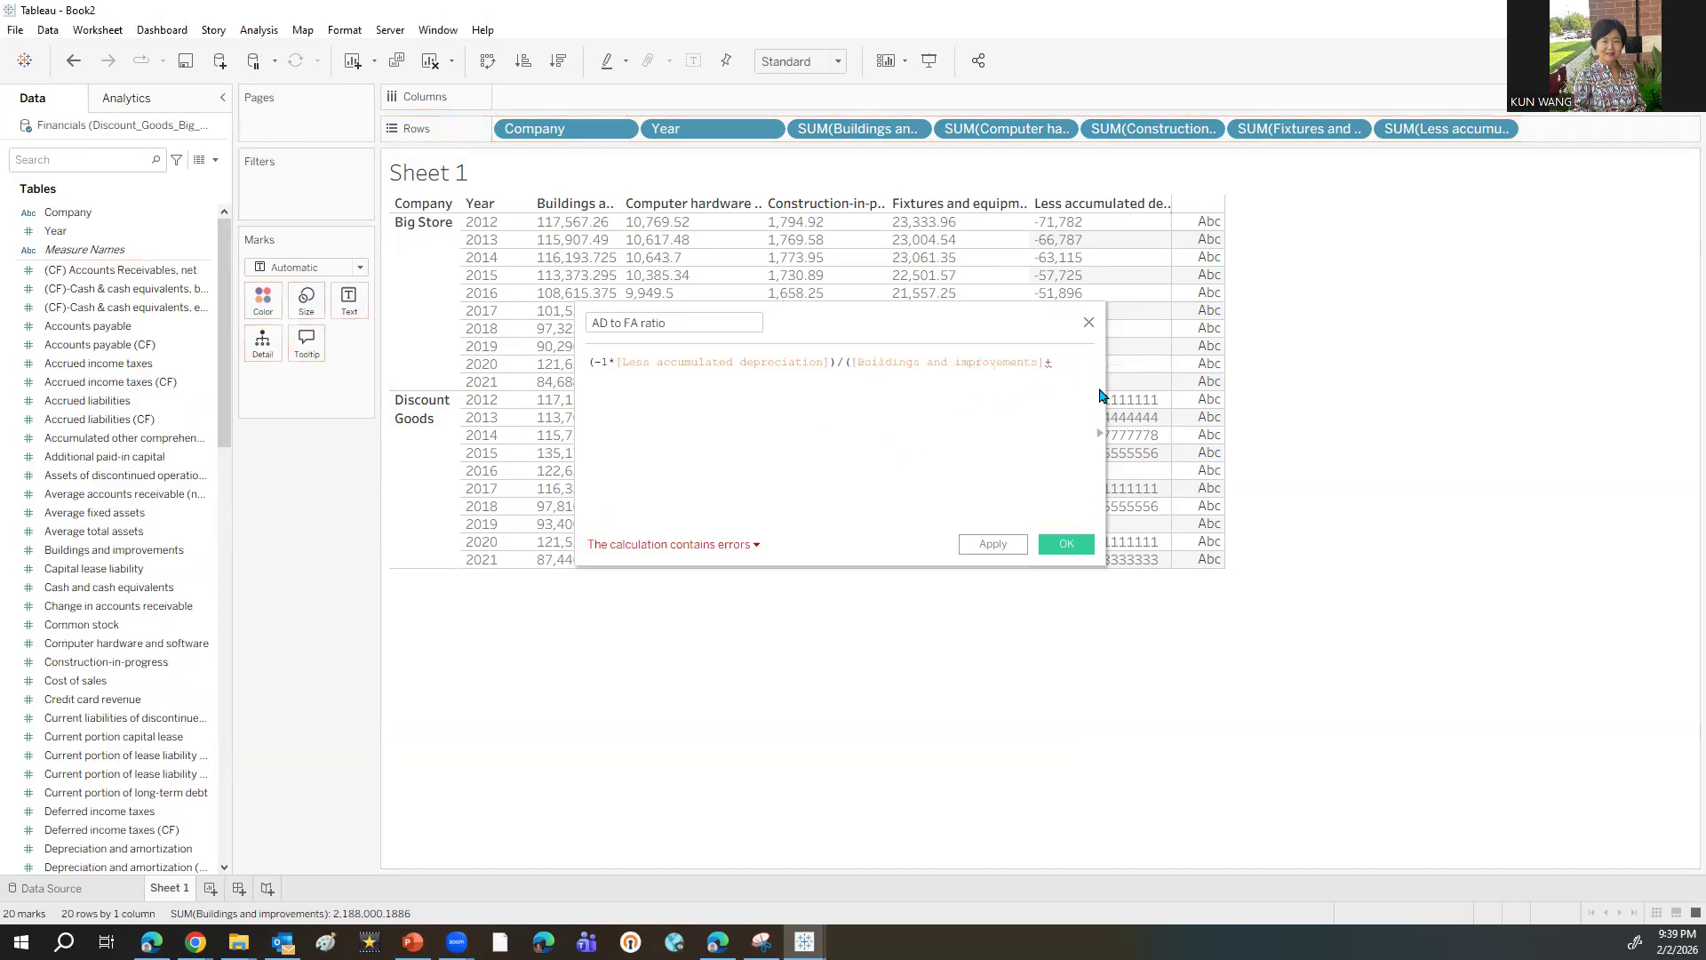
pyautogui.click(1100, 434)
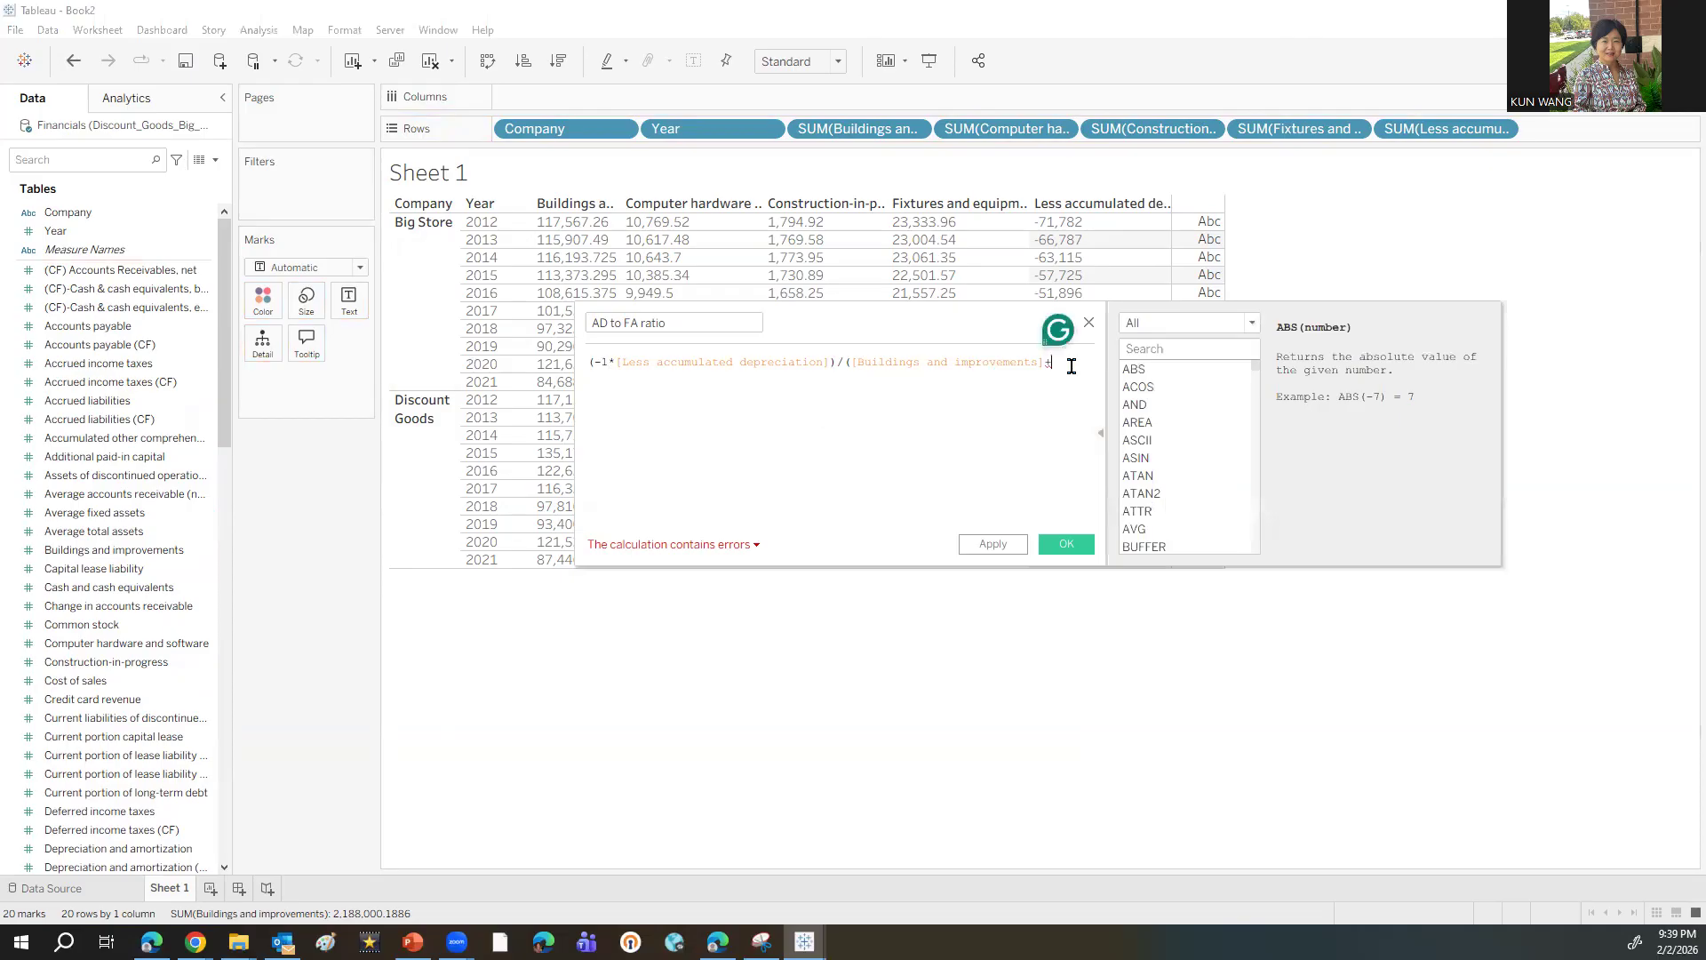
pyautogui.moveTo(116, 647); pyautogui.dragTo(1074, 372)
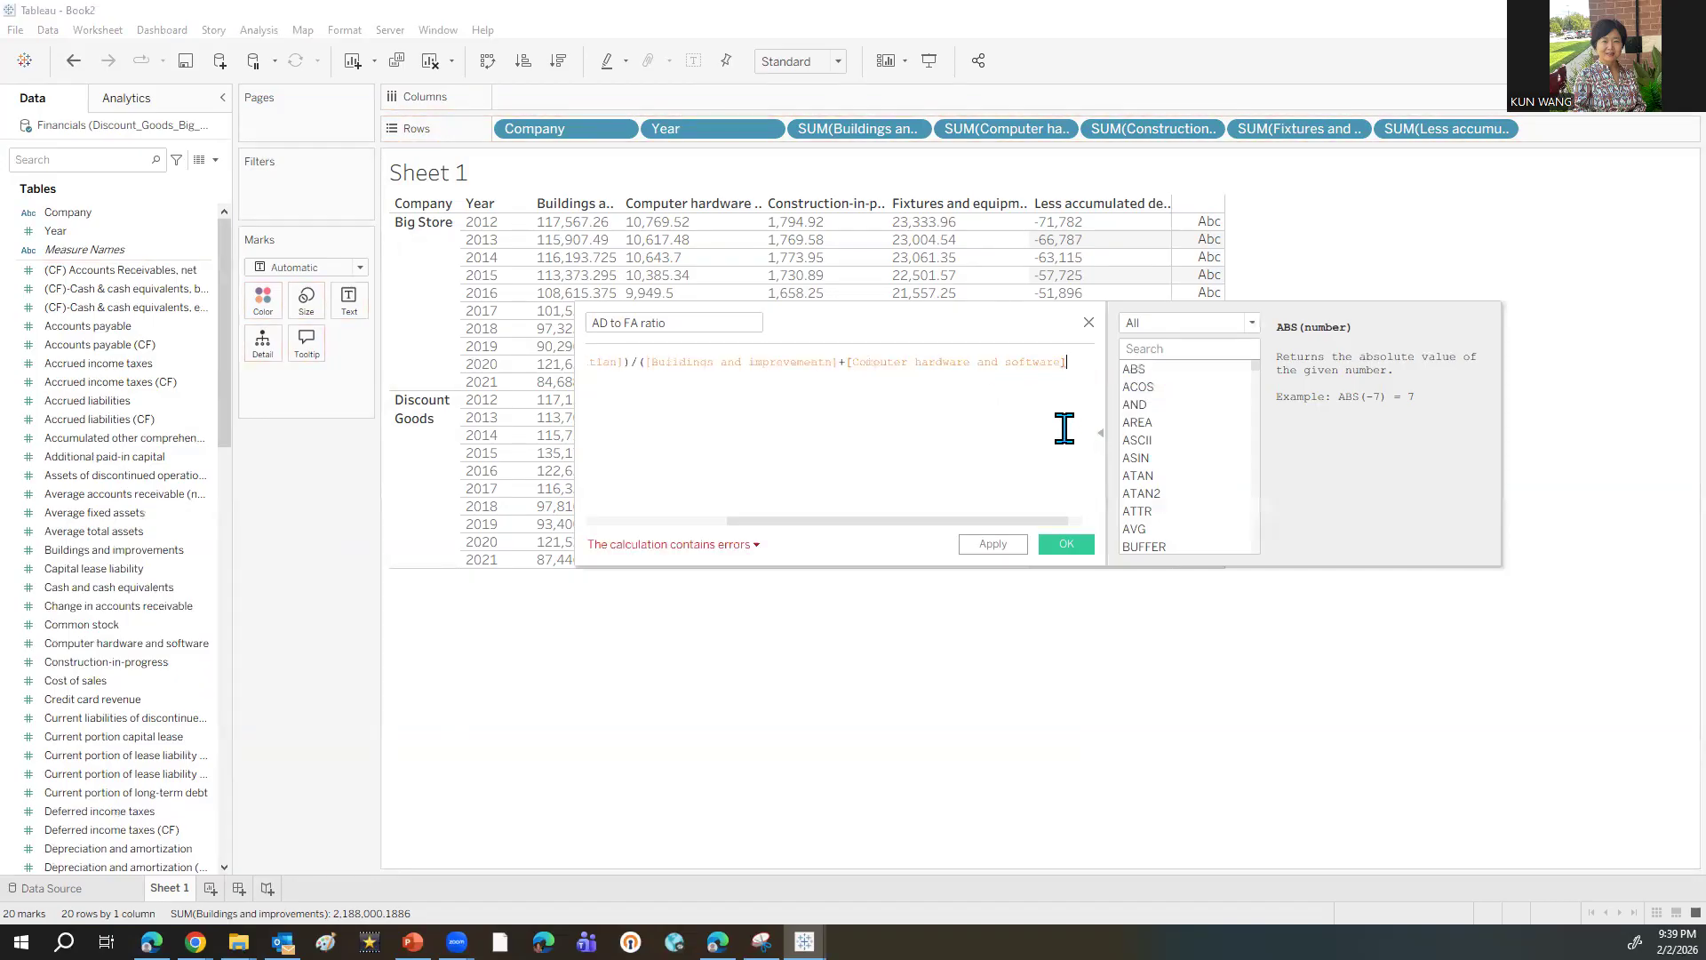
pyautogui.write('+')
pyautogui.moveTo(116, 662); pyautogui.dragTo(1084, 374)
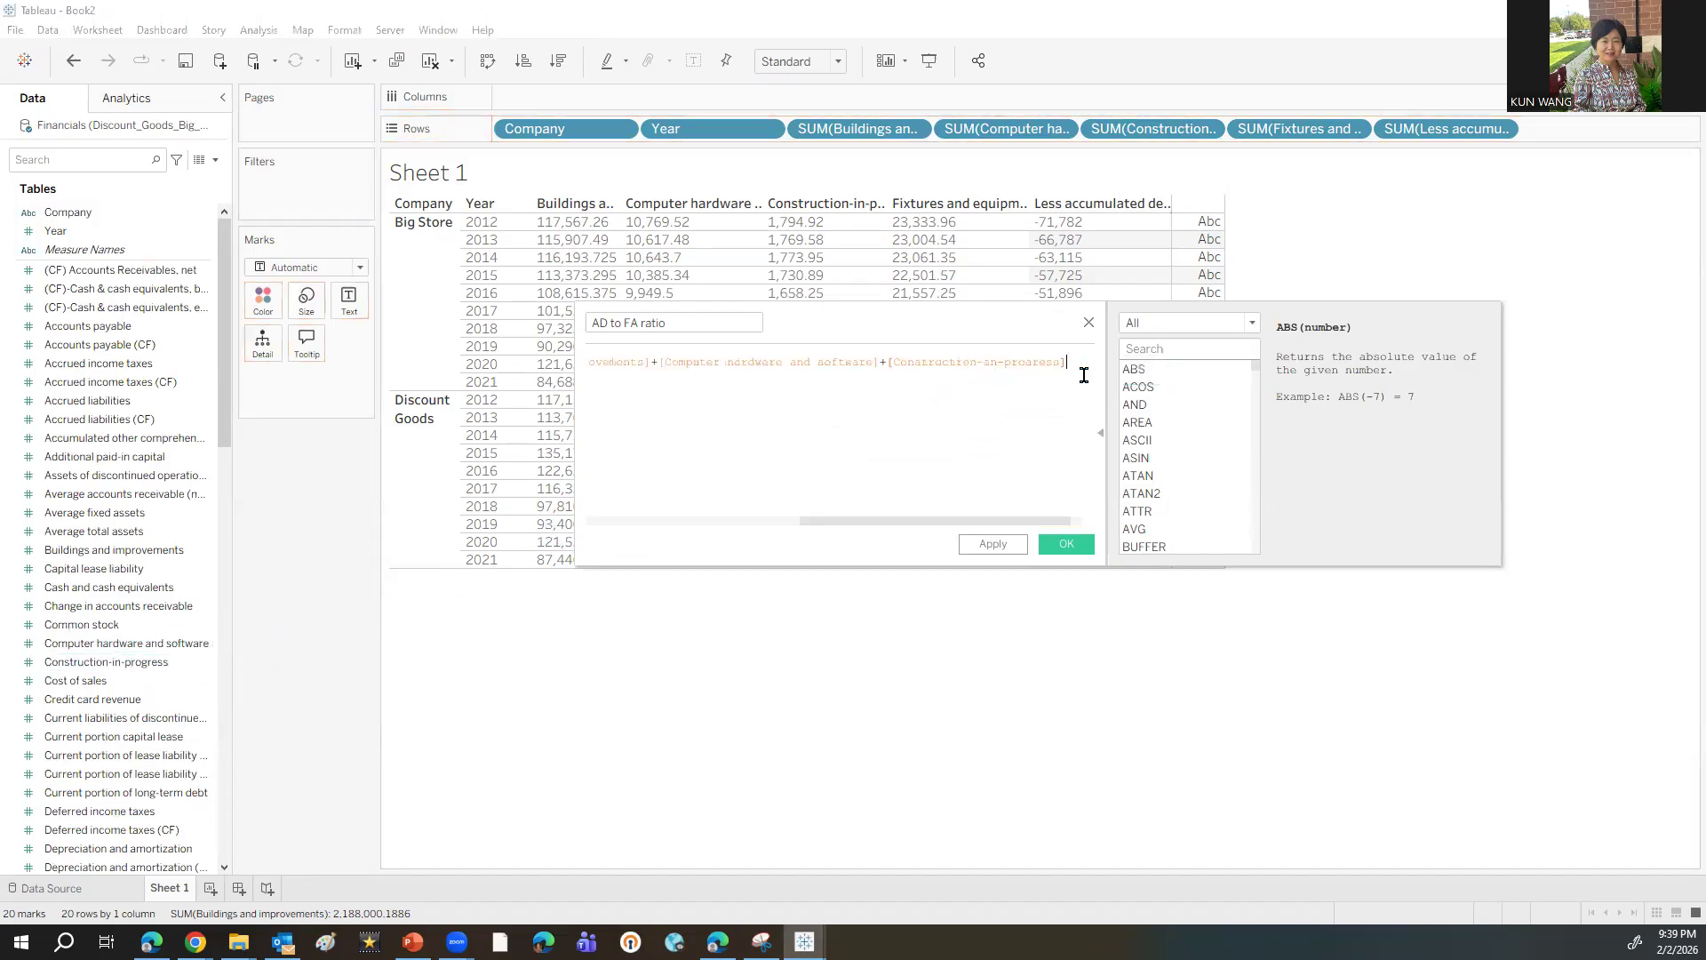
# - Add +[Fixtures and equipment] to the formula's denominator and close the parenthesis
pyautogui.write('+')
pyautogui.scroll(-9, 155, 644)
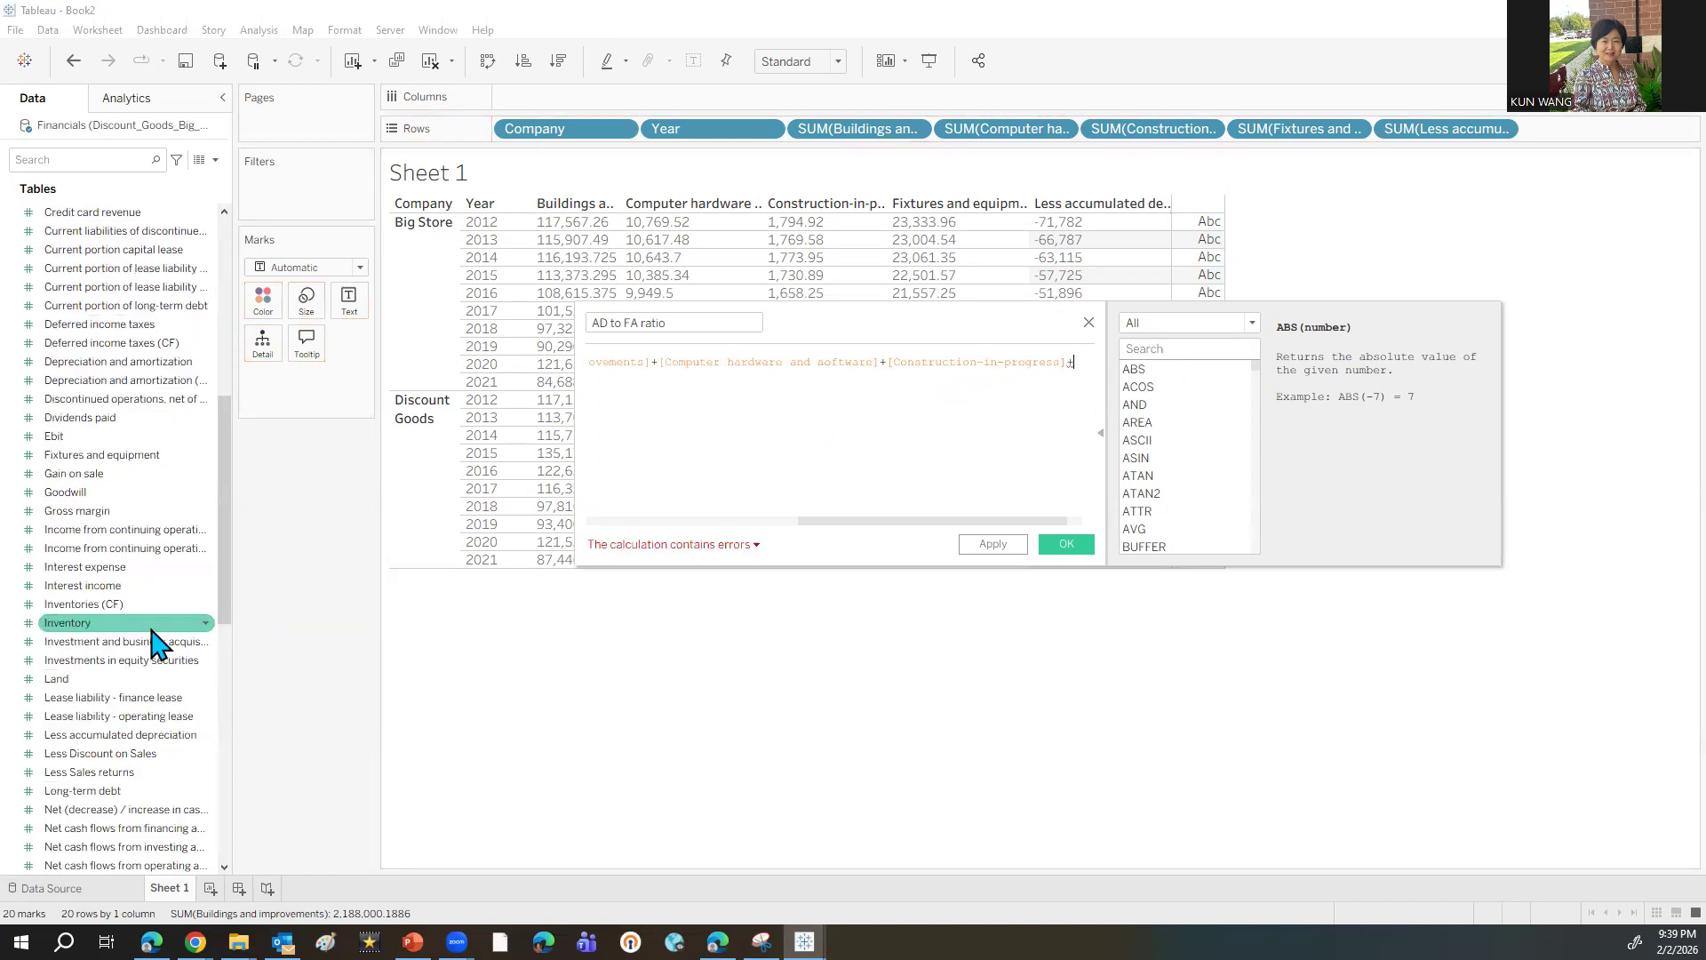
pyautogui.scroll(-6, 155, 642)
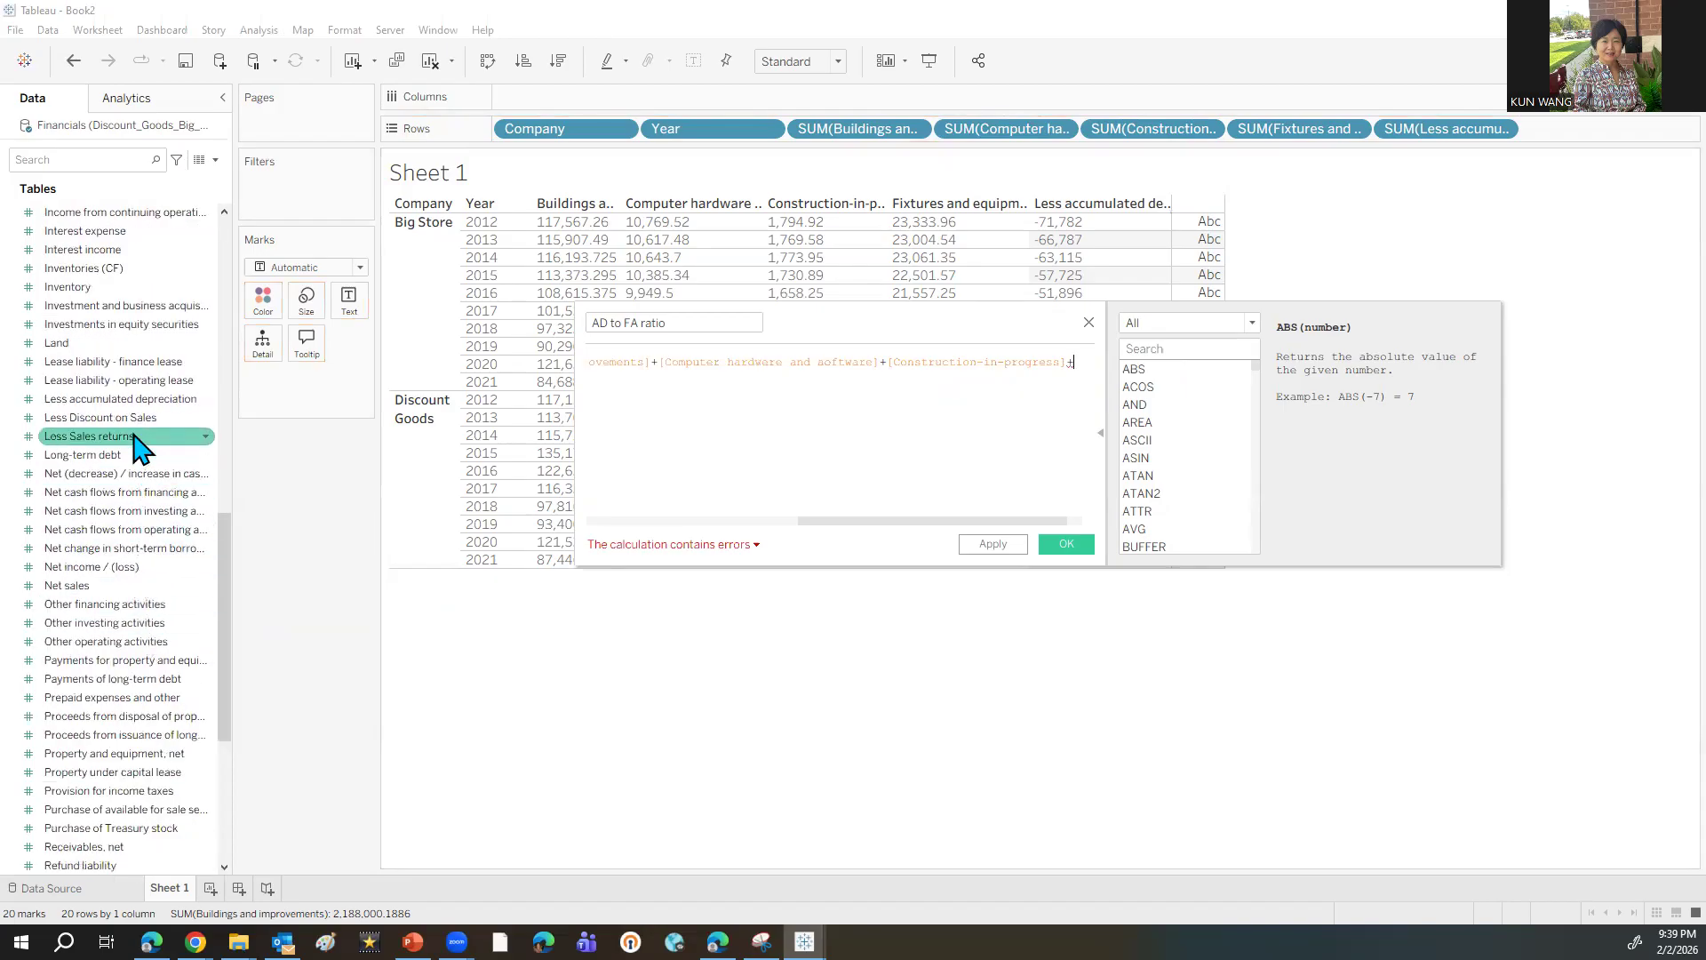
pyautogui.scroll(6, 138, 444)
pyautogui.moveTo(134, 454); pyautogui.dragTo(1075, 374)
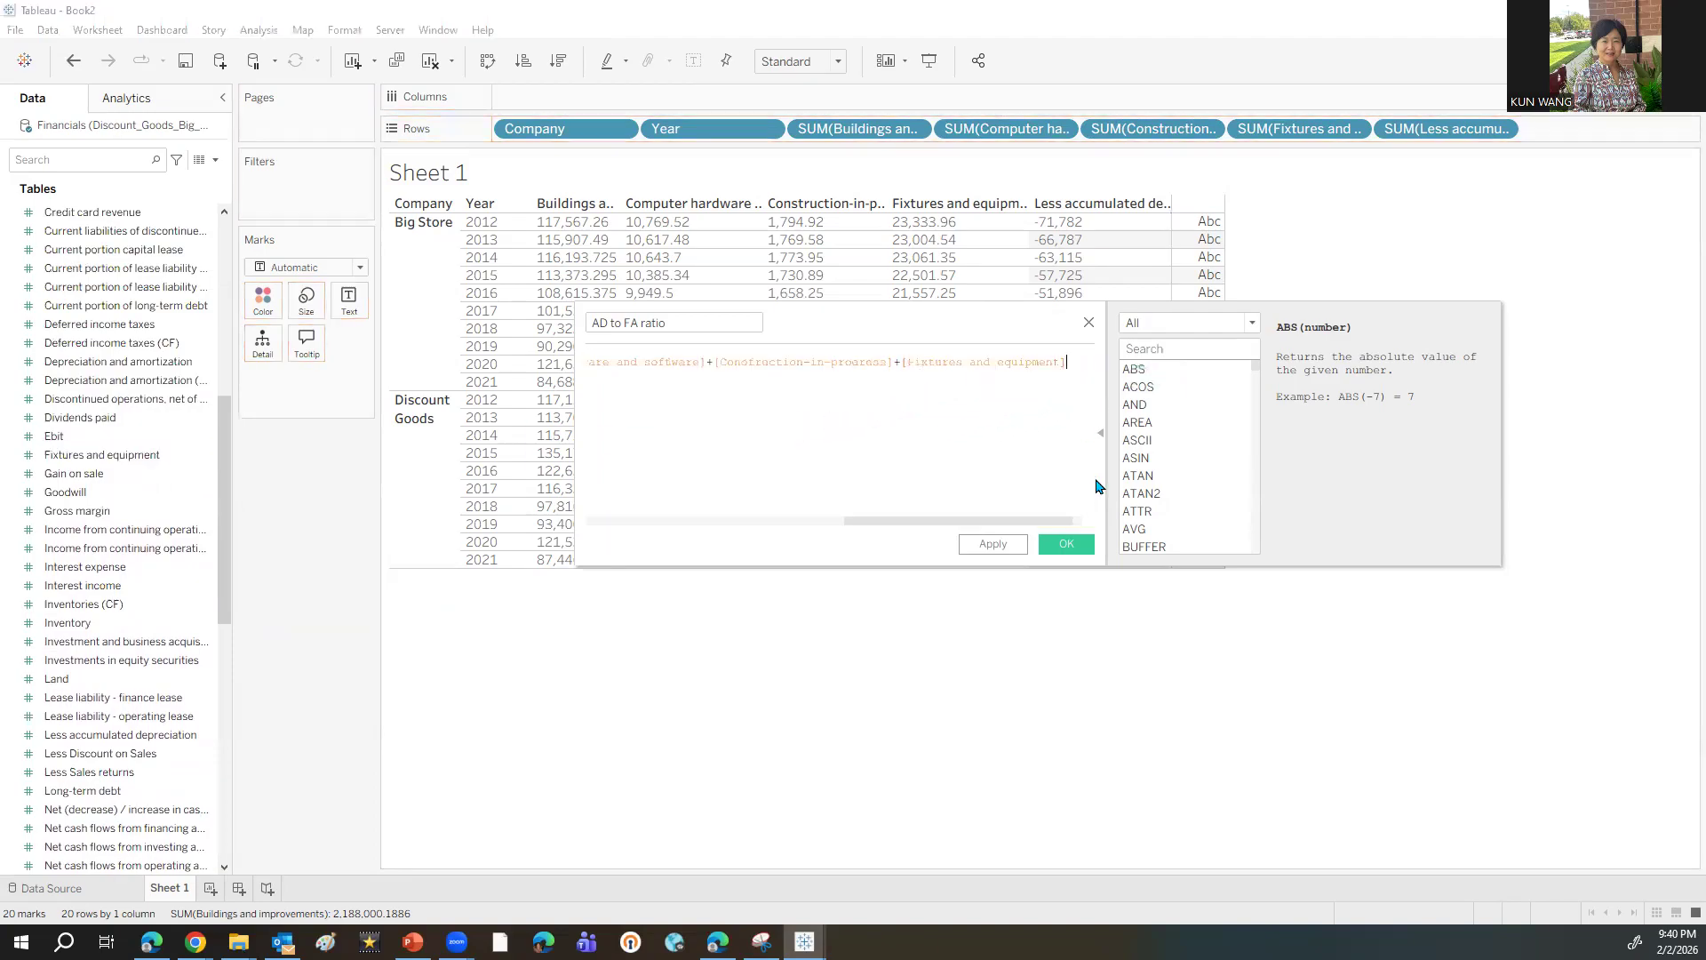
pyautogui.write(')')
# - Check and save the AD to FA ratio calculation, and add the field to the end of Rows
pyautogui.moveTo(947, 523); pyautogui.dragTo(729, 529)
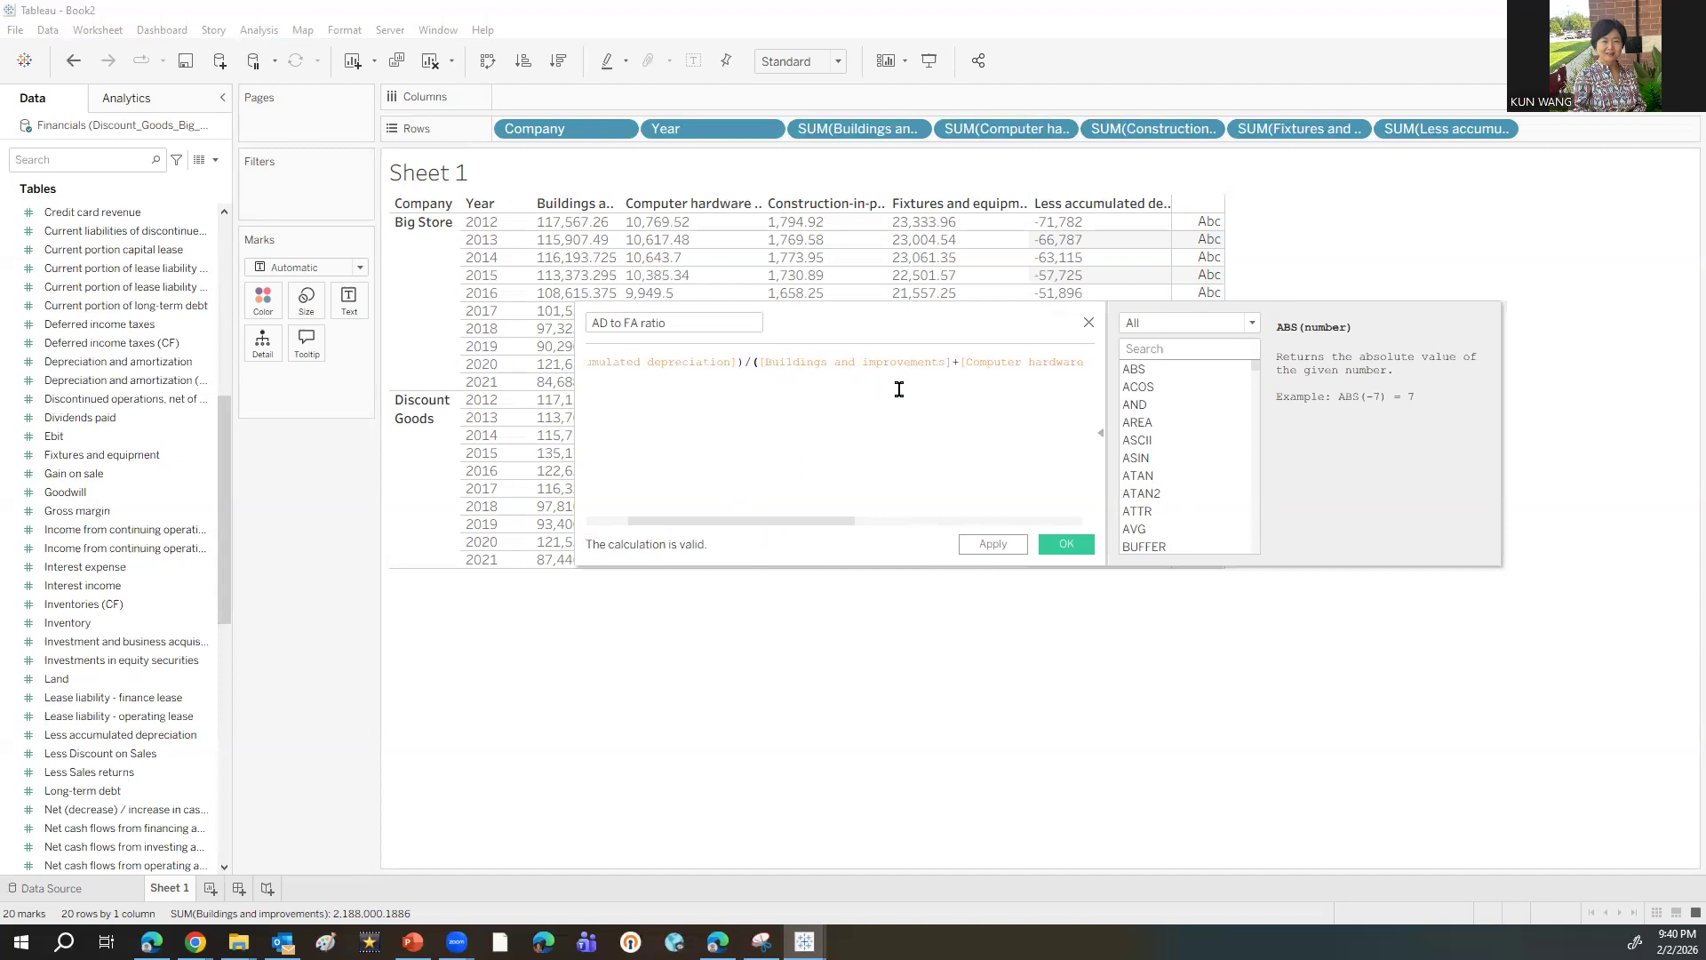
pyautogui.click(1066, 546)
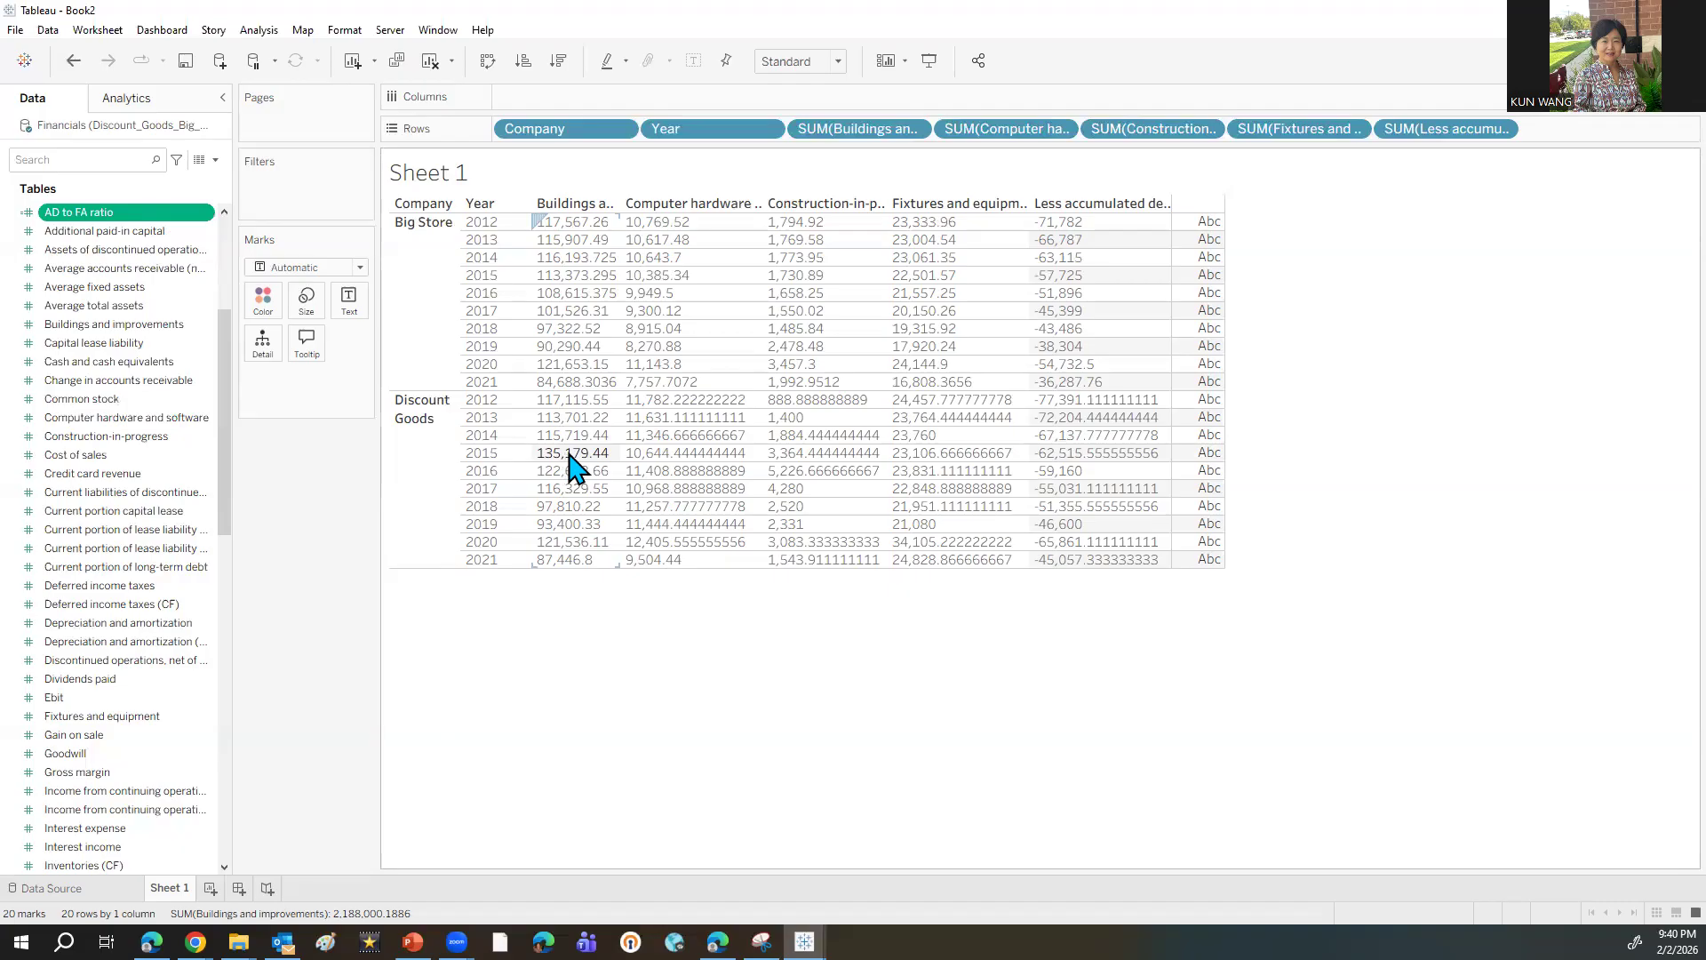
pyautogui.moveTo(197, 229); pyautogui.dragTo(1644, 128)
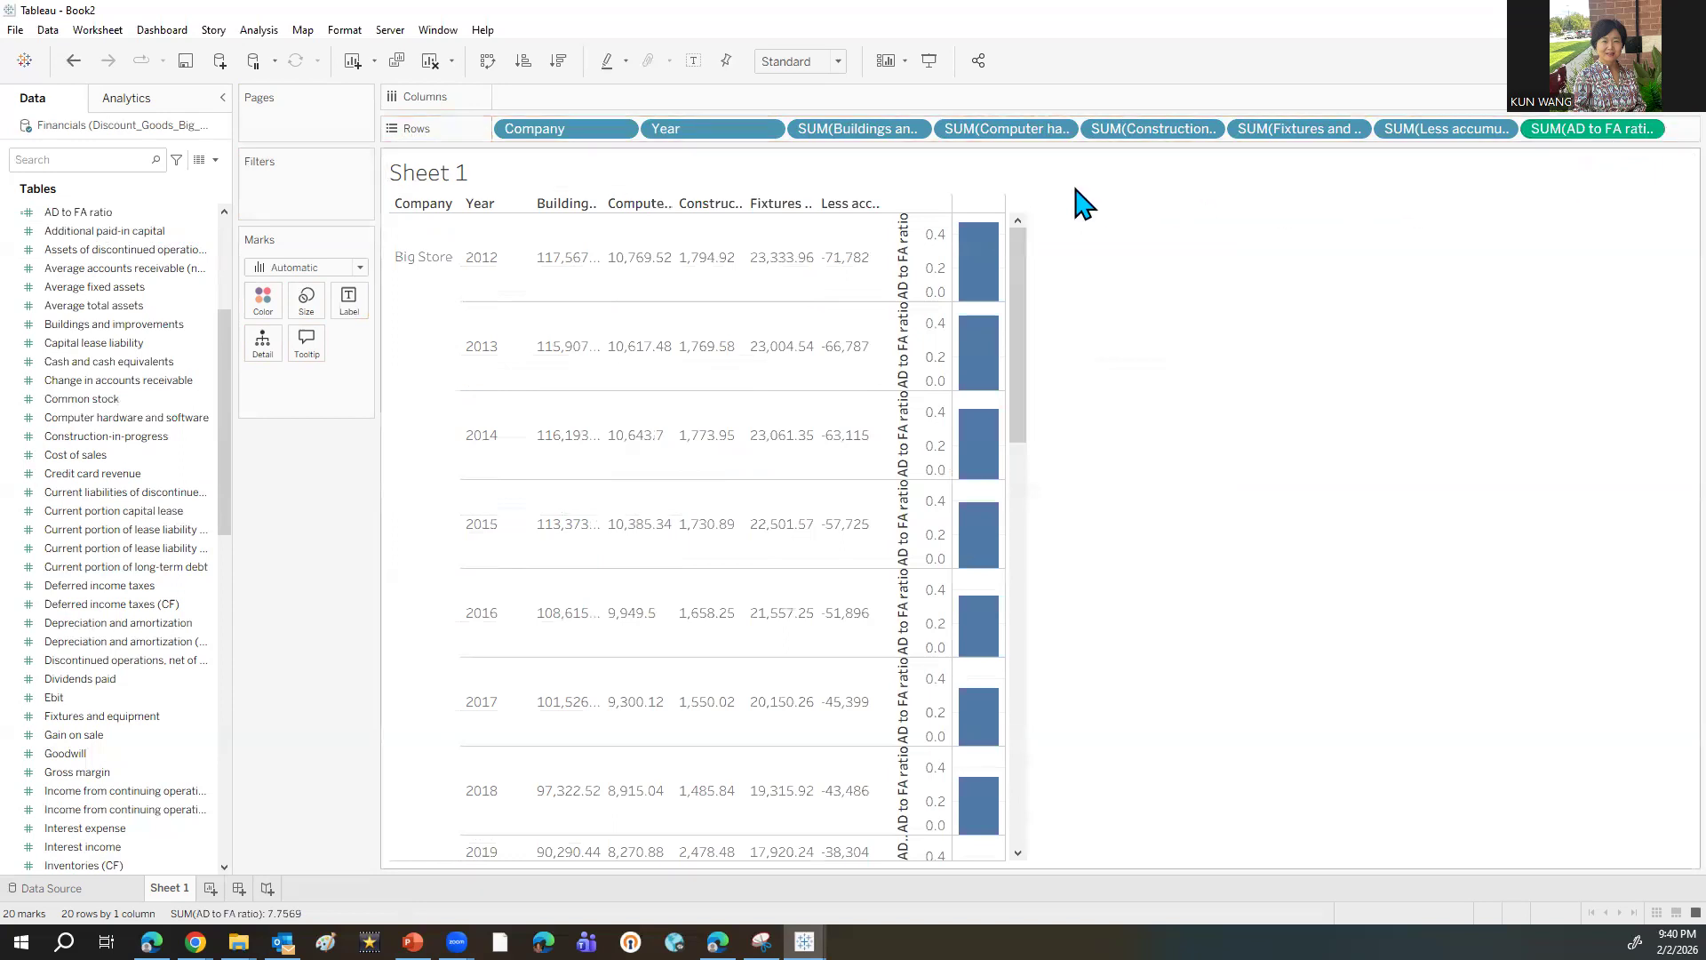
# - Hide the headers of the Buildings and improvements and Computer hardware and software sums on Rows
pyautogui.click(914, 130)
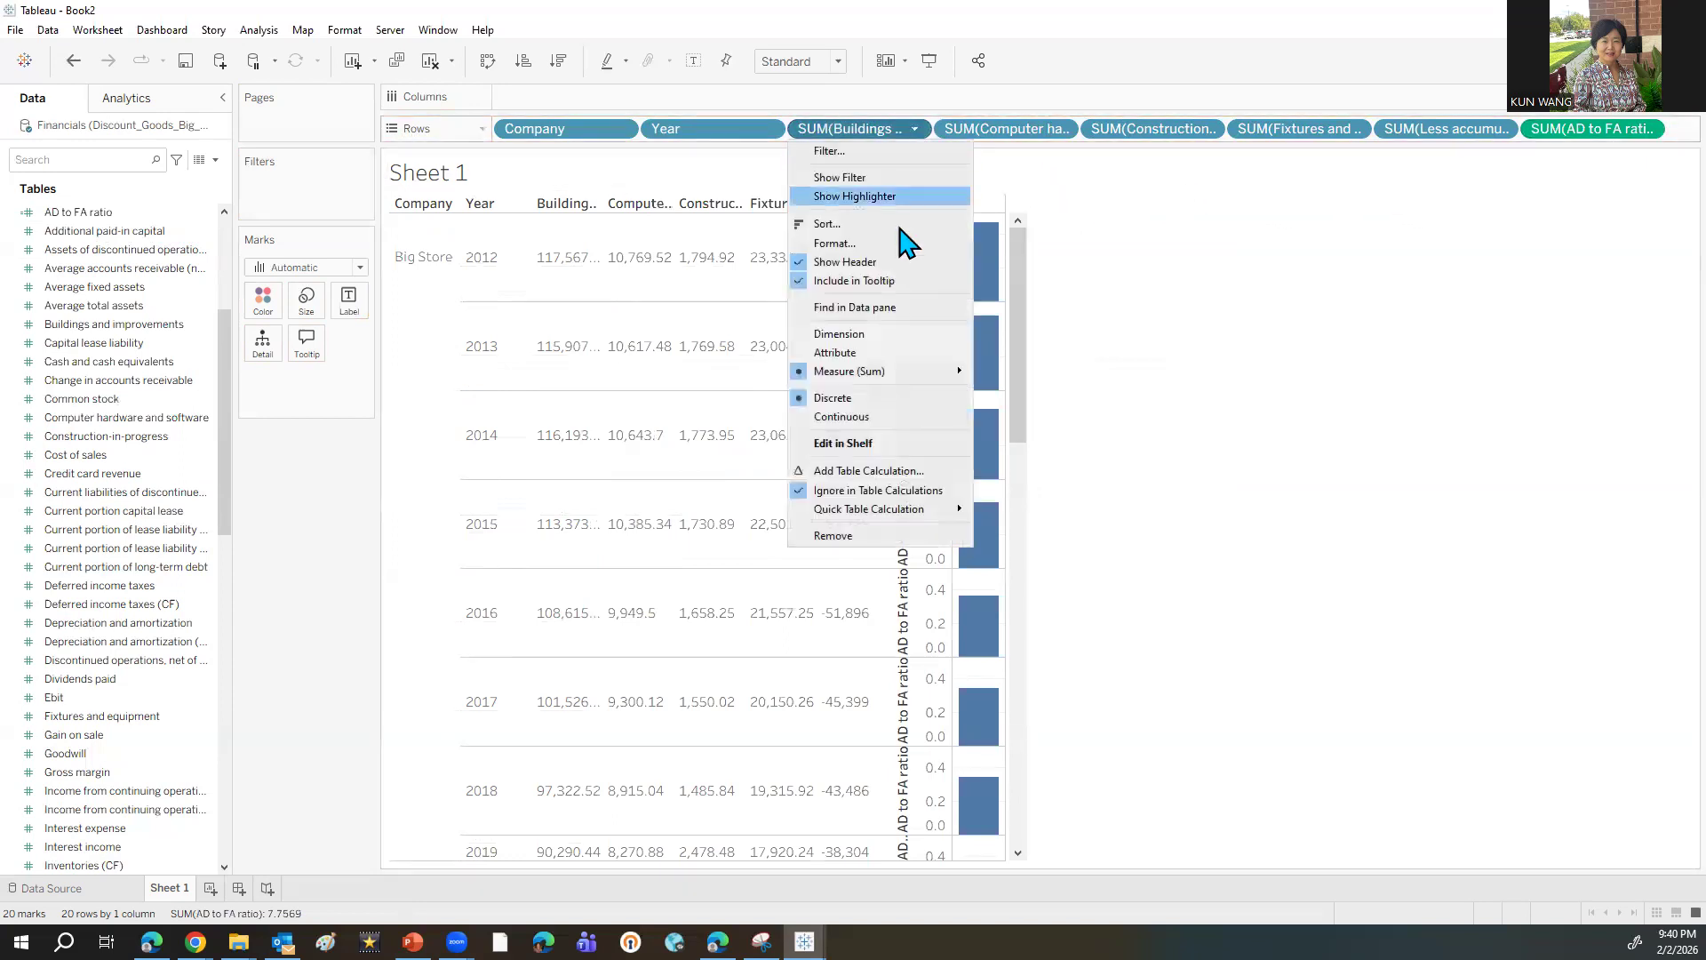
pyautogui.click(835, 265)
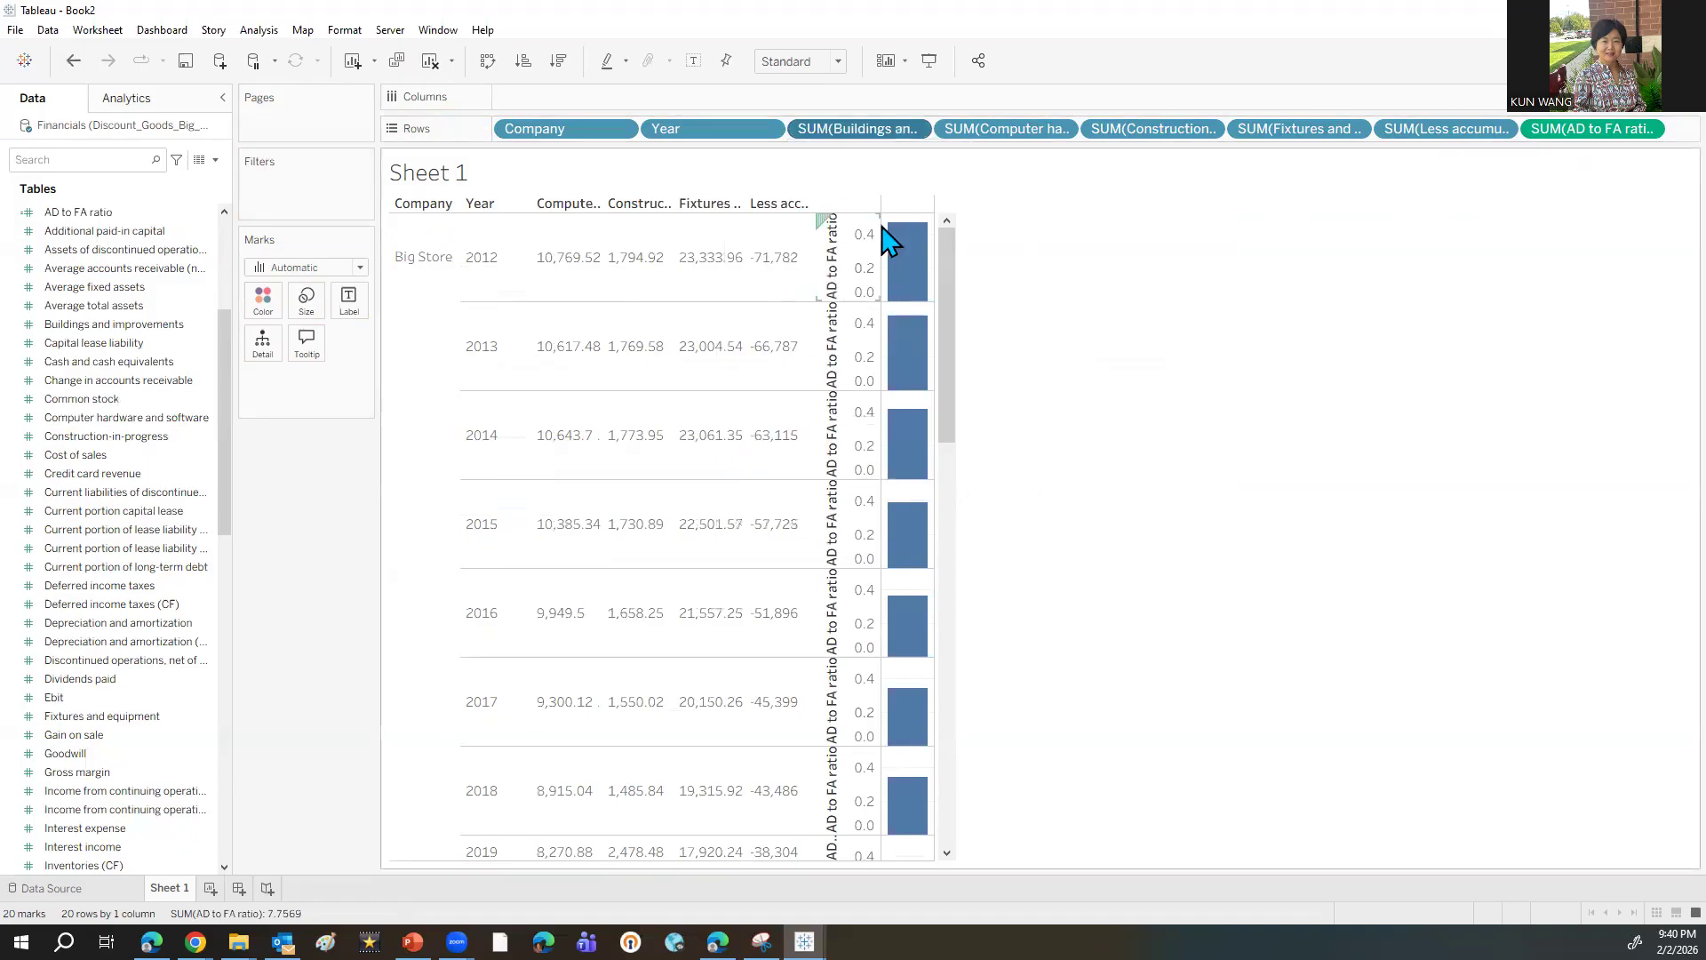
pyautogui.click(914, 131)
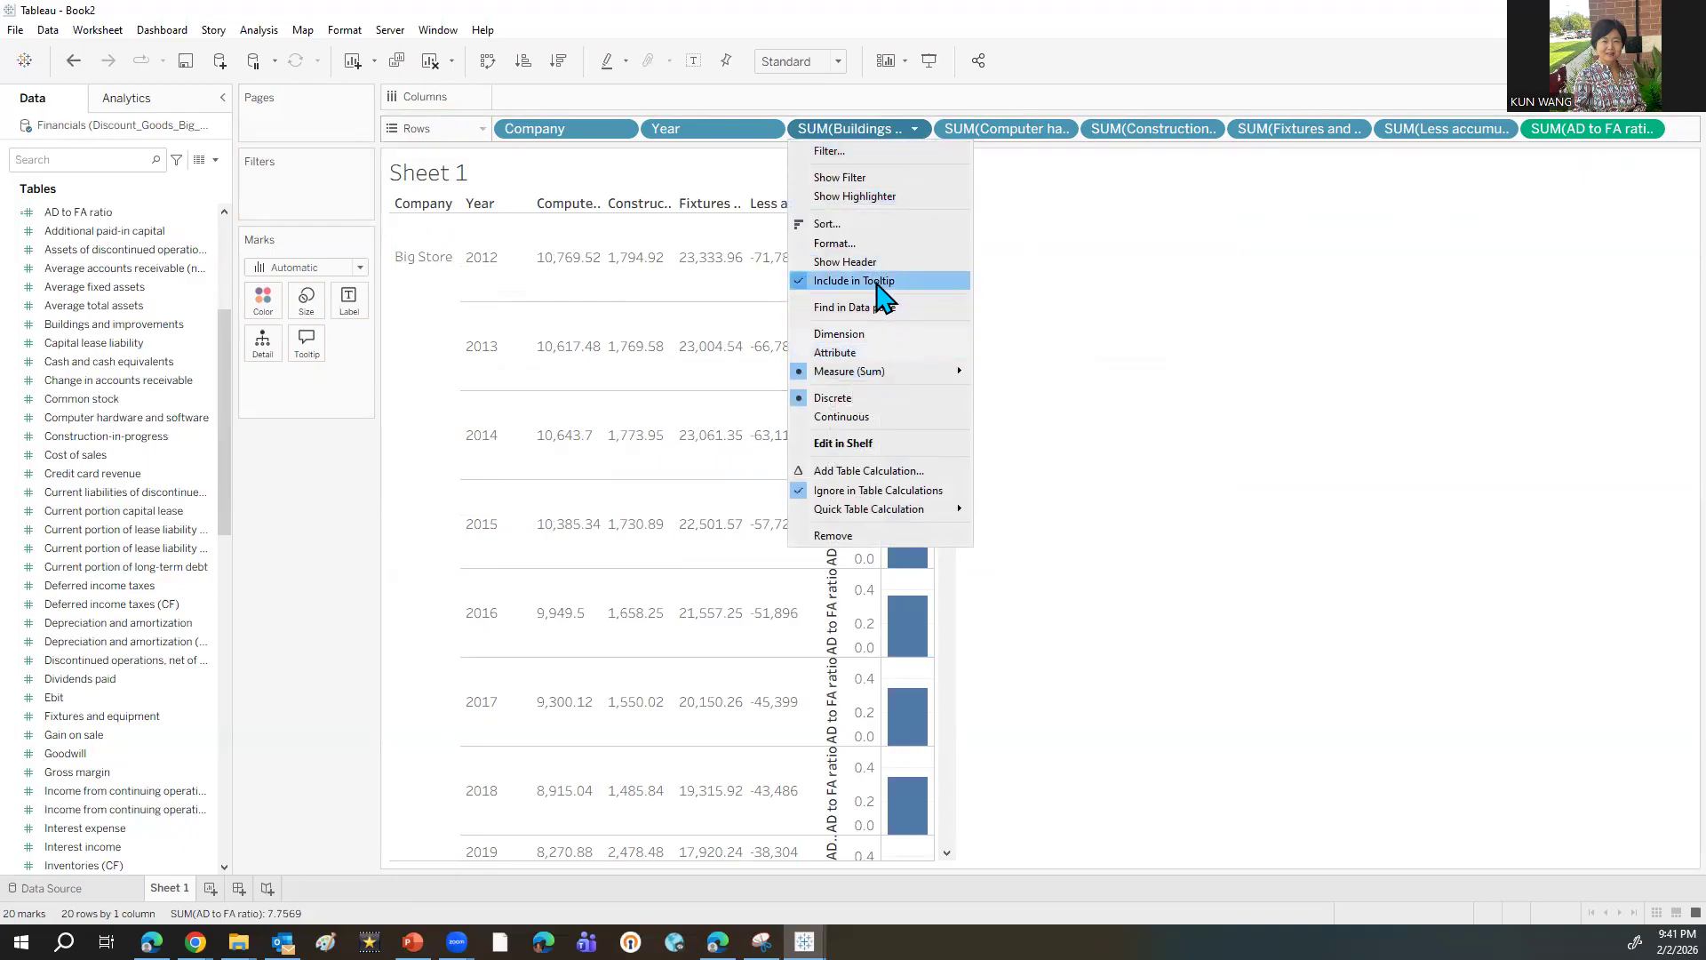
pyautogui.click(1063, 135)
pyautogui.click(1066, 135)
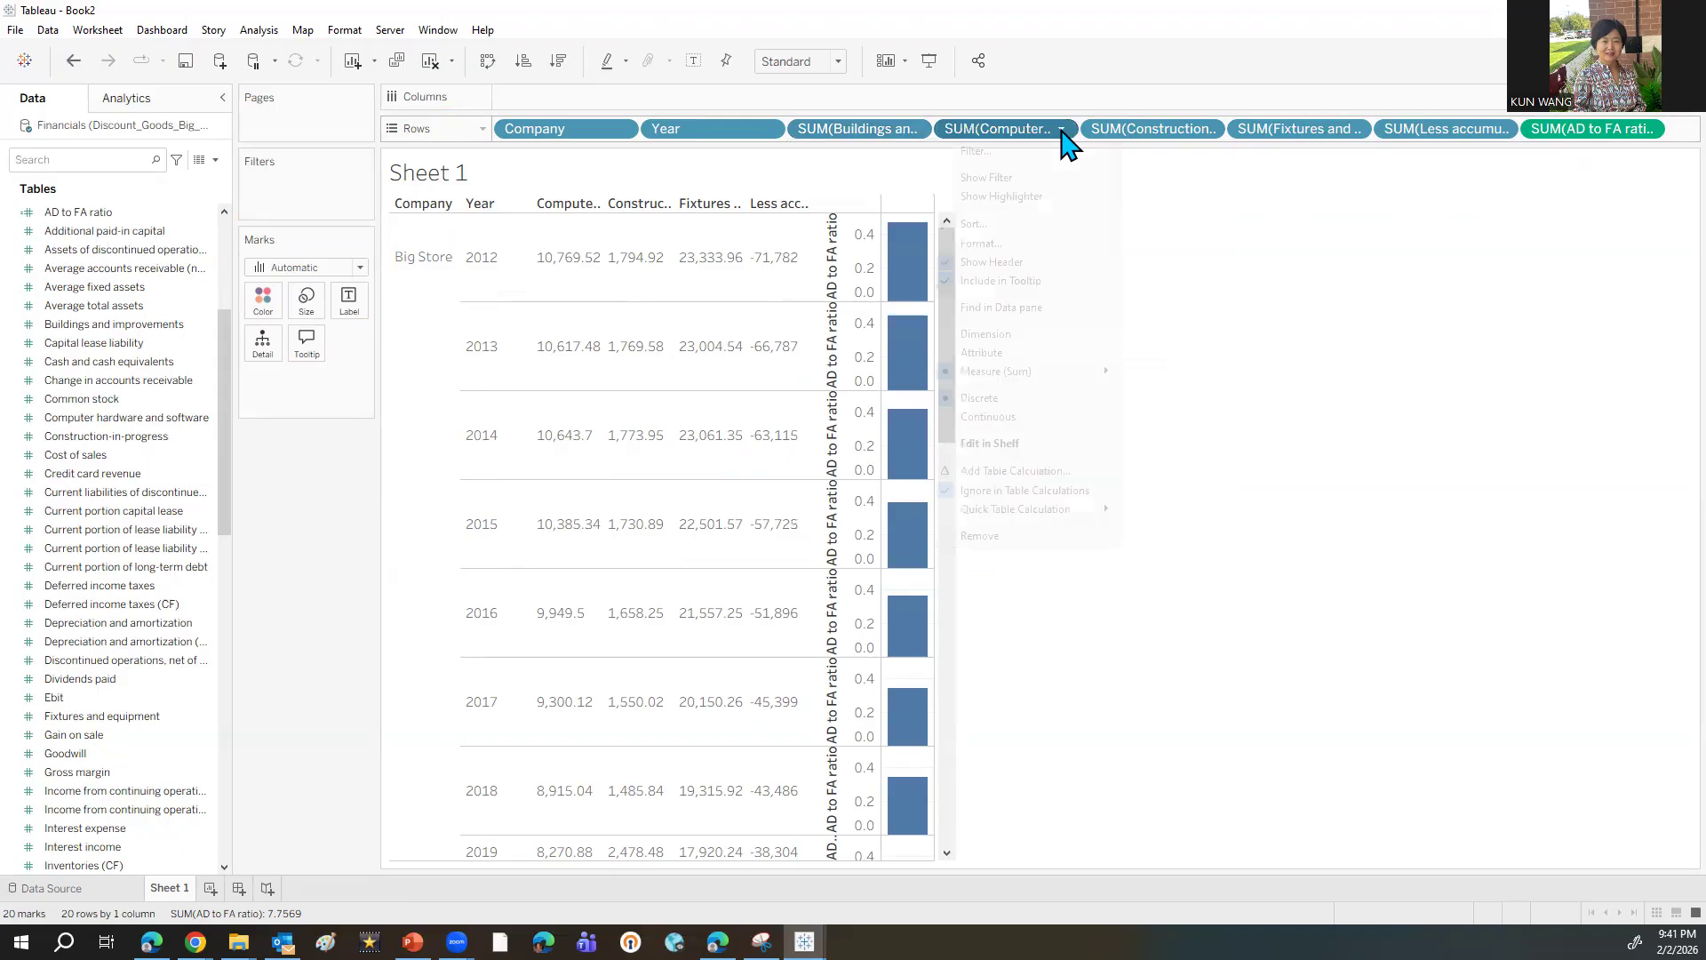
pyautogui.click(1015, 265)
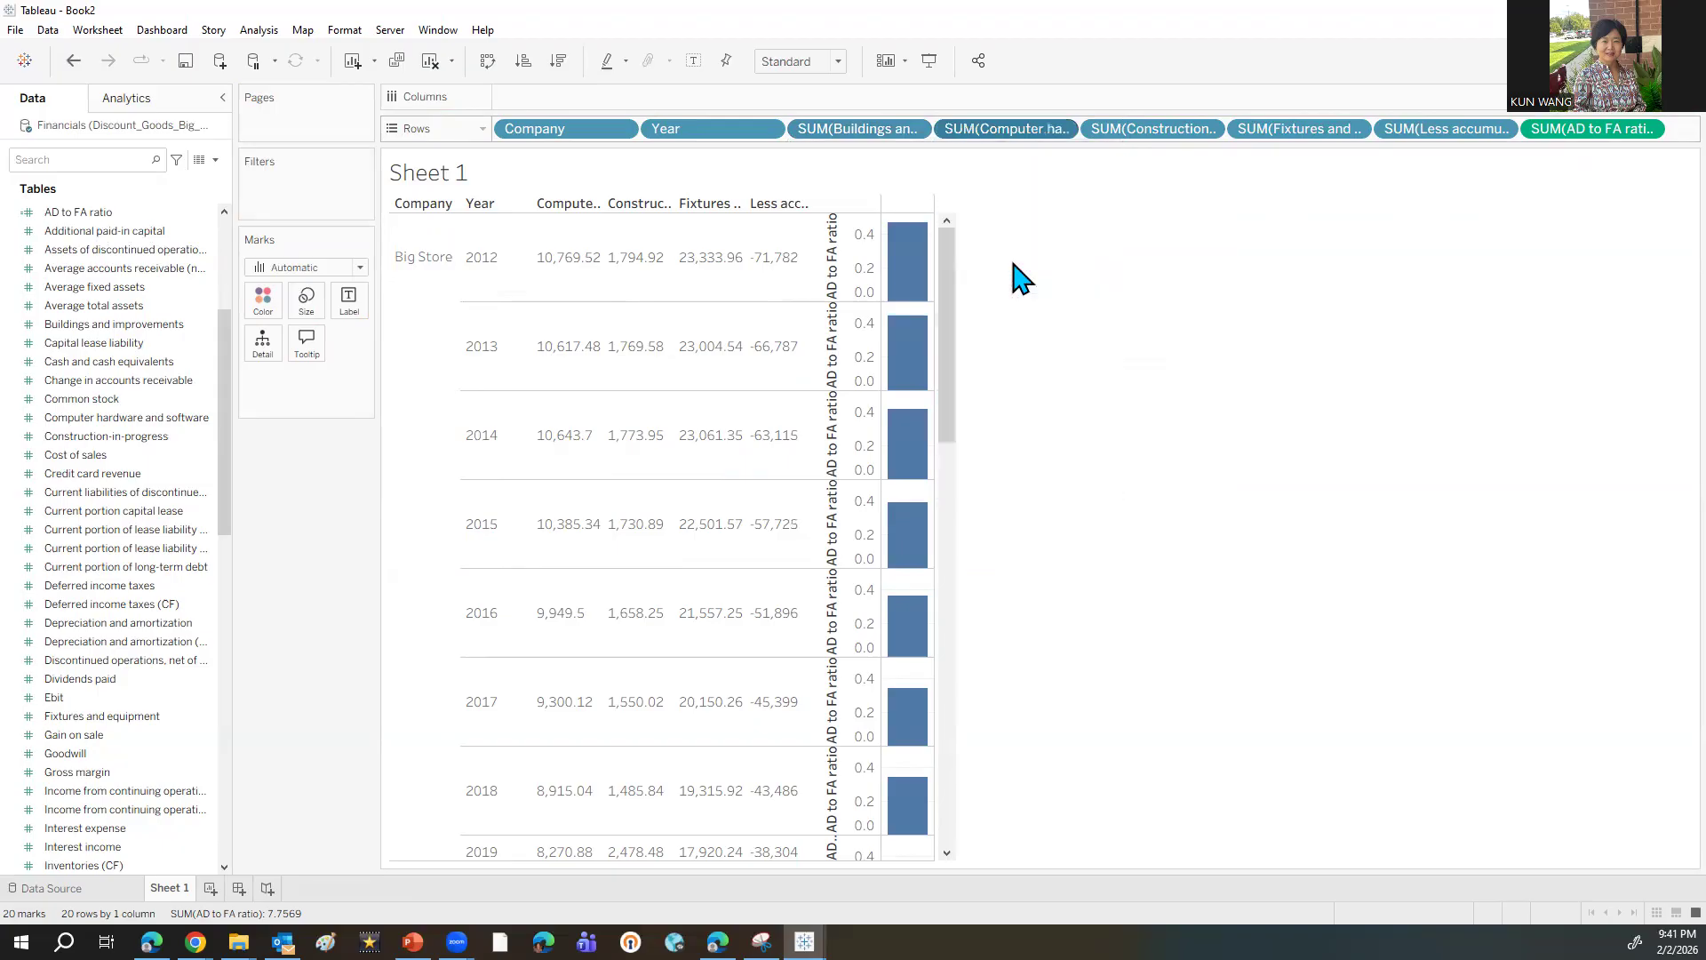
# - Hide the headers of the Construction-in-progress, Fixtures and equipment, and Less accumulated depreciation sums on Rows
pyautogui.click(1208, 130)
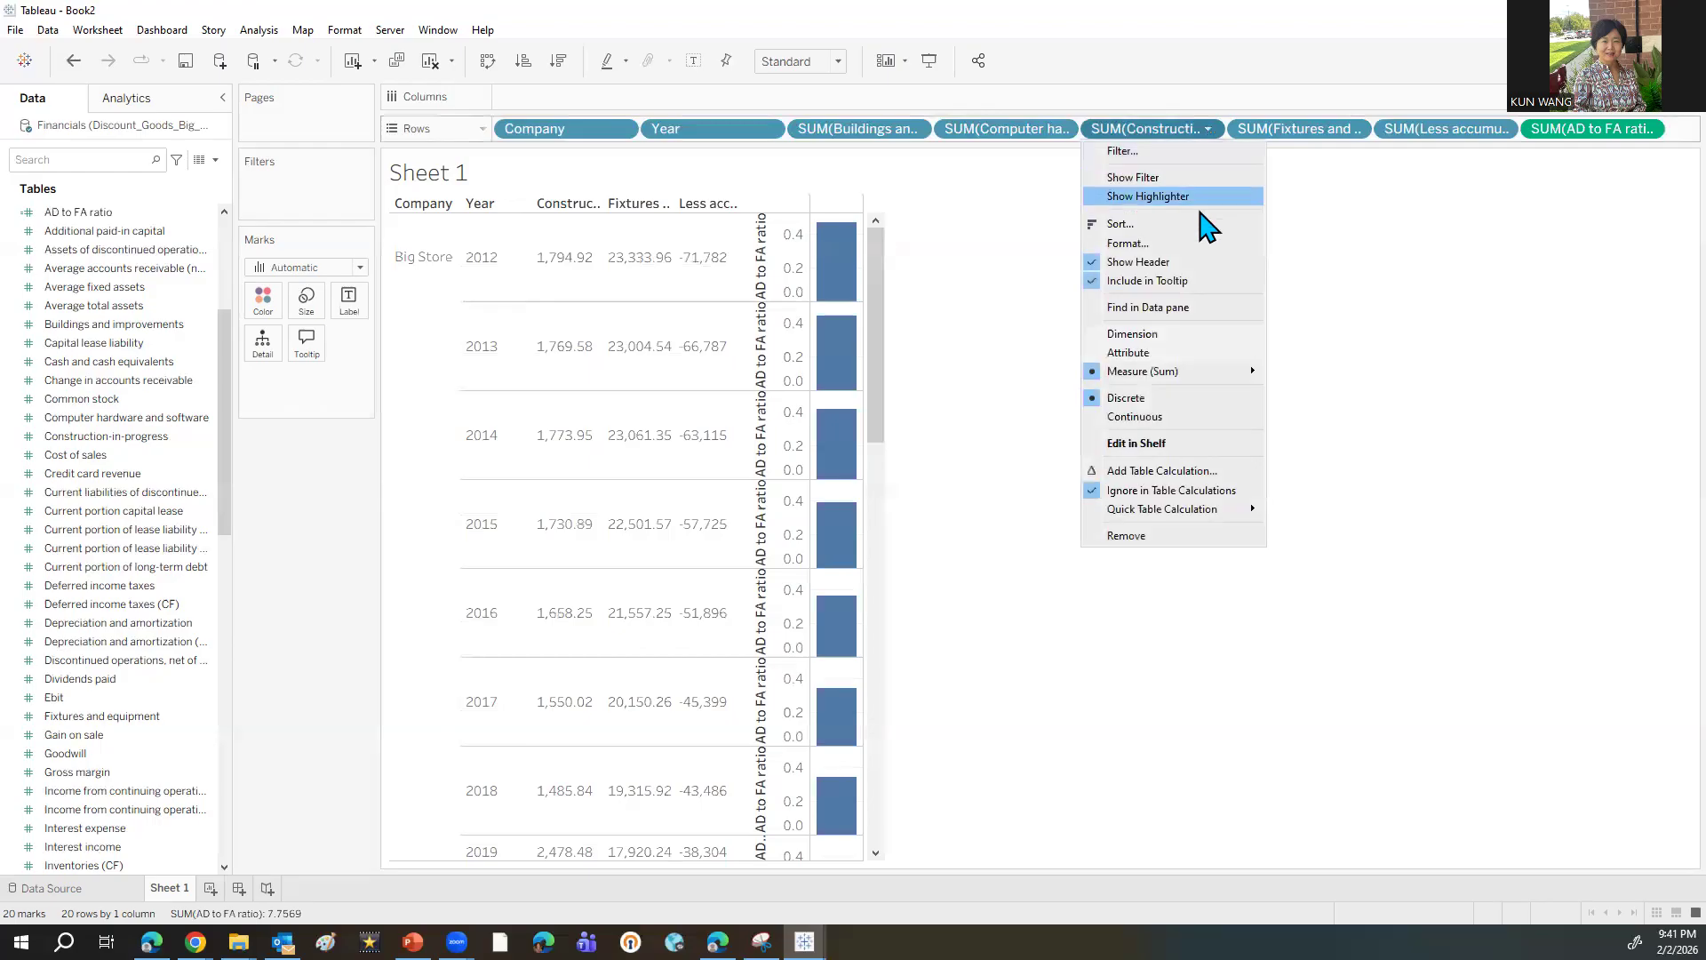
pyautogui.click(1137, 263)
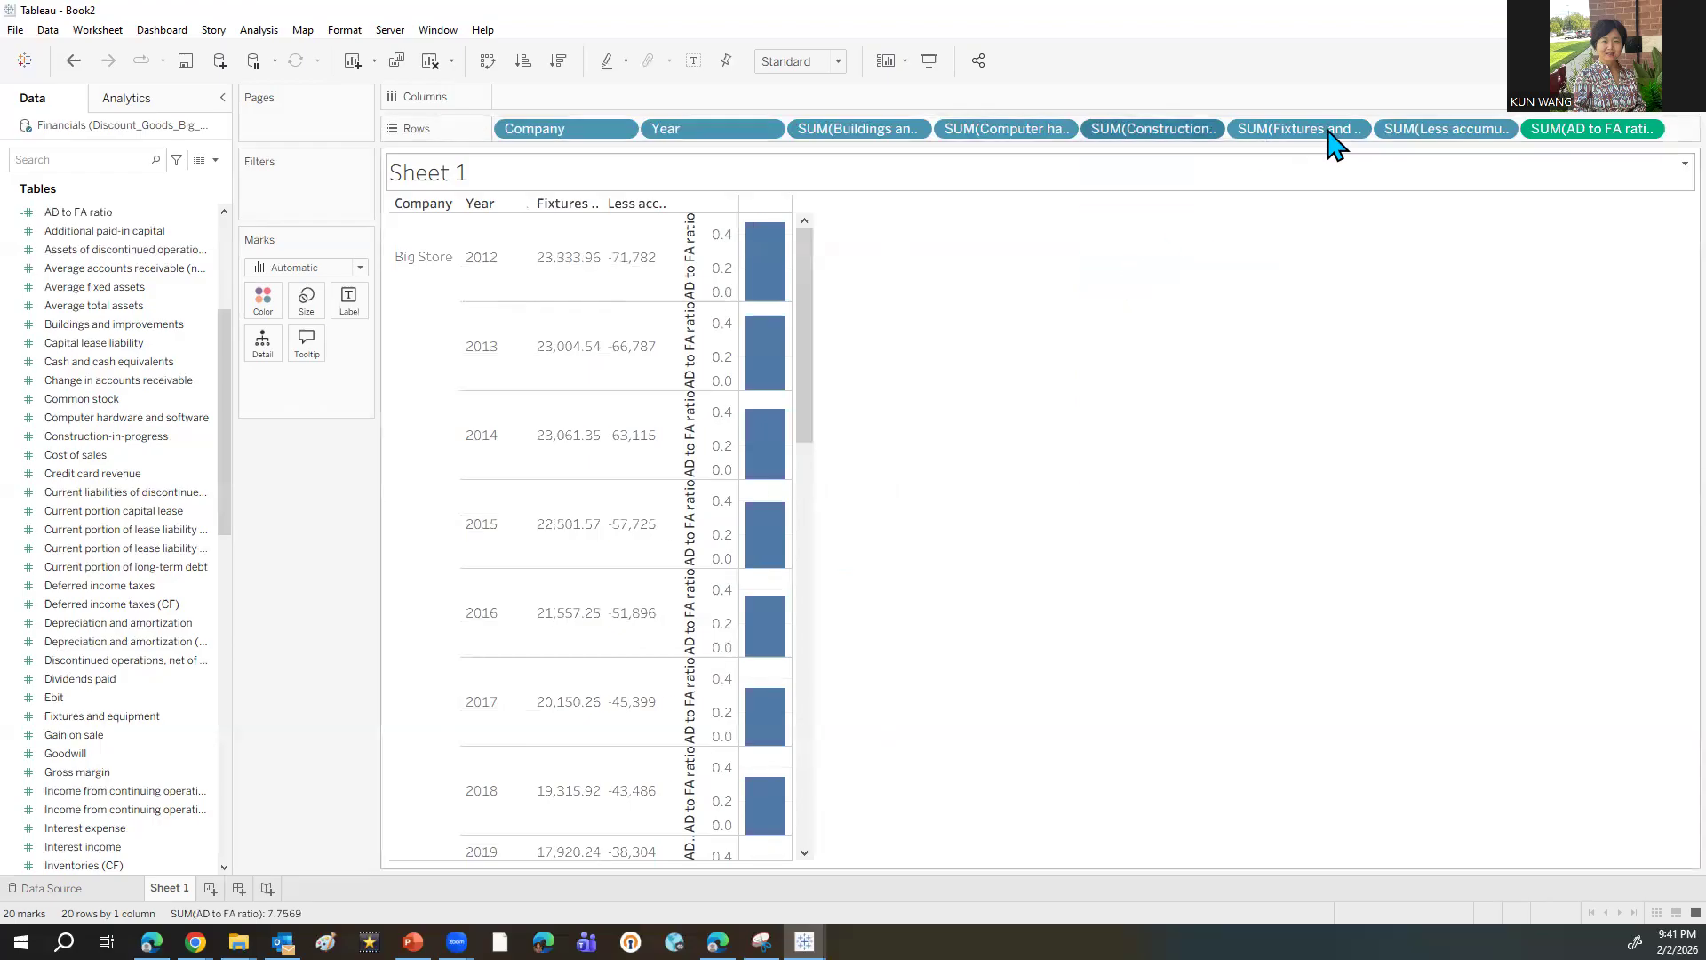
pyautogui.click(1353, 130)
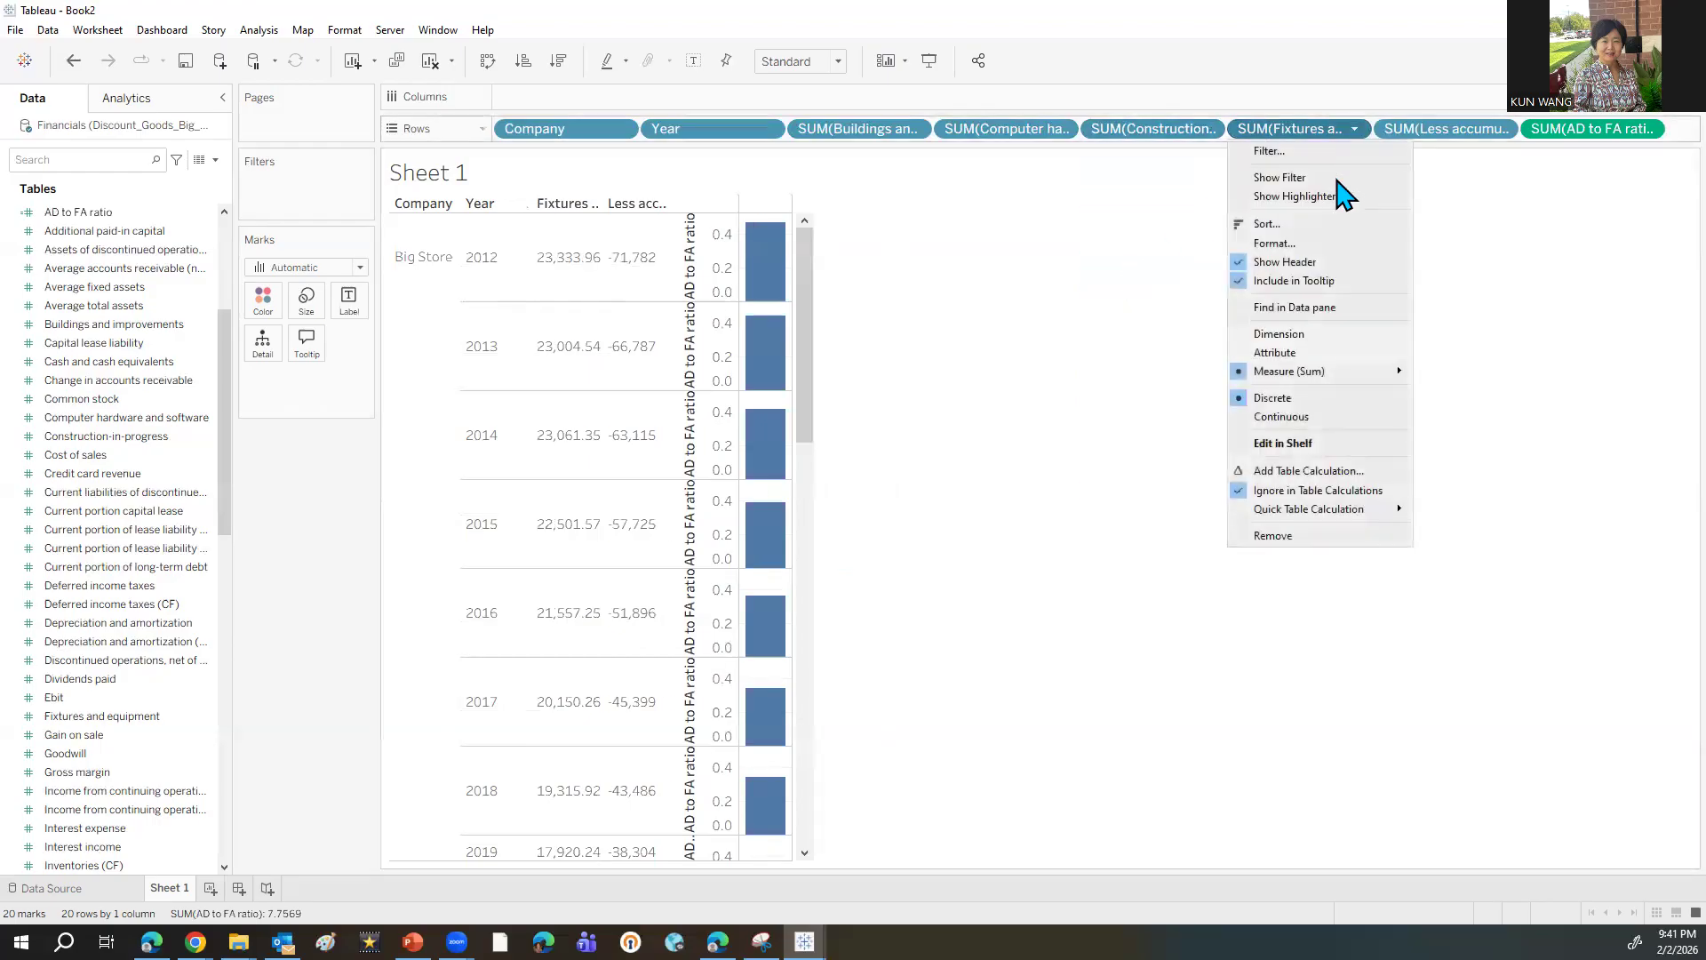
pyautogui.click(1290, 263)
pyautogui.click(1504, 131)
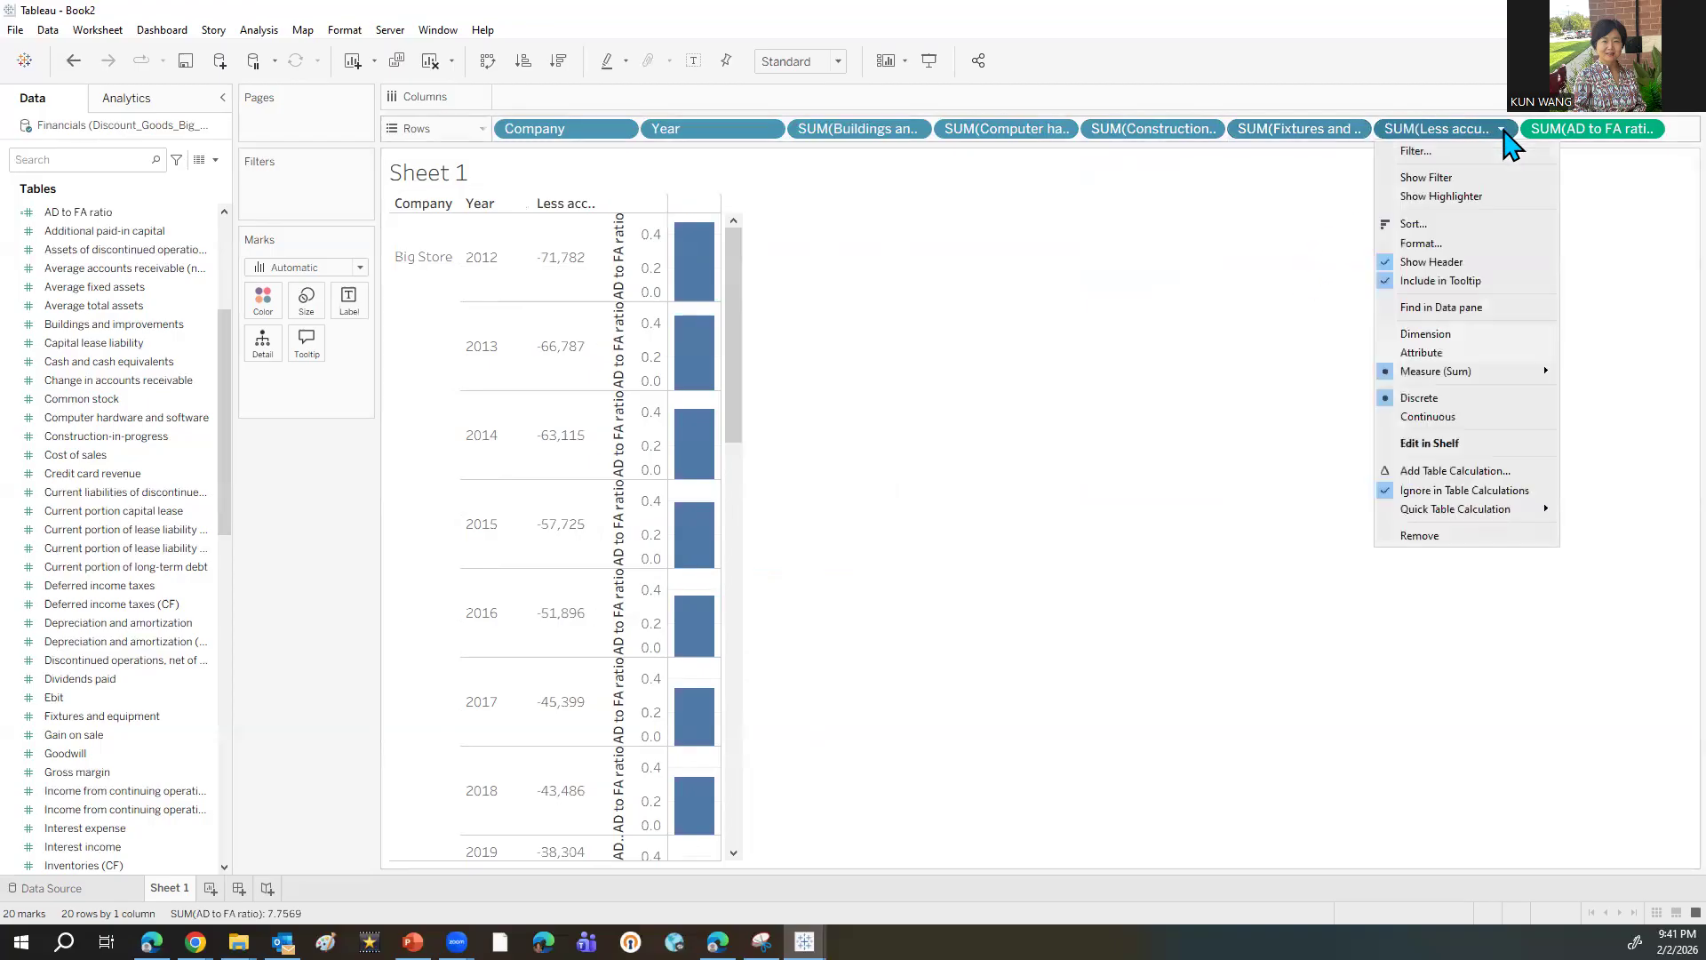
pyautogui.click(1438, 262)
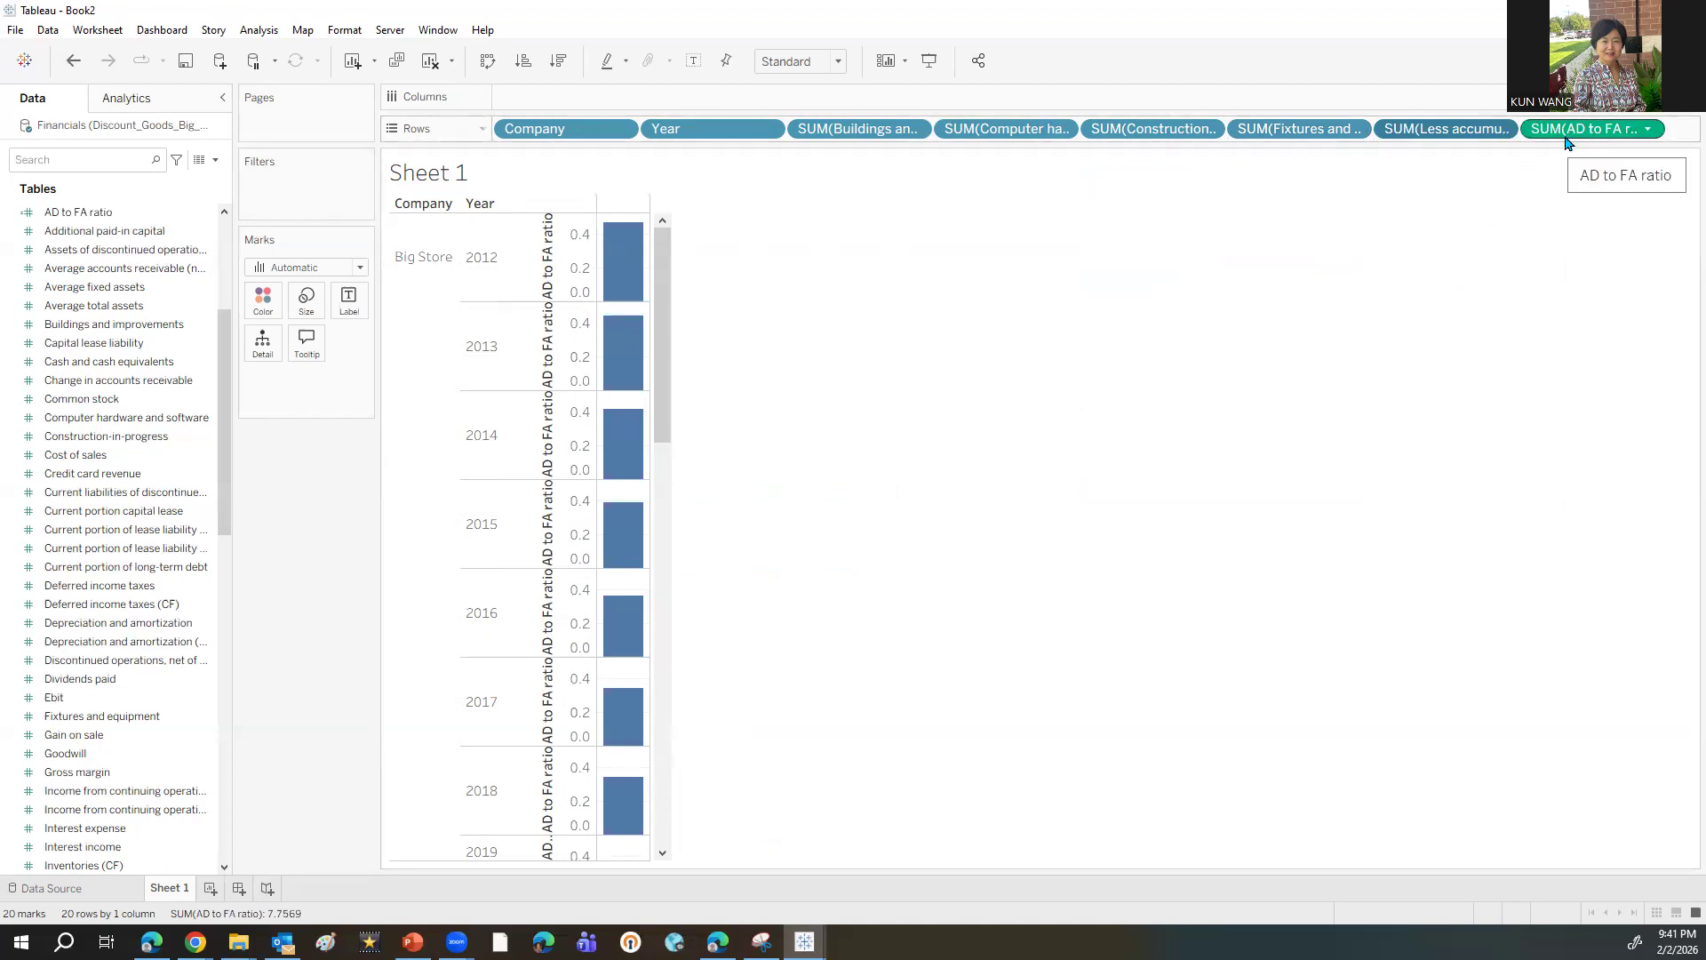
# - Change the view to a side-by-side bars chart of AD to FA ratio by company and year
pyautogui.moveTo(608, 280)
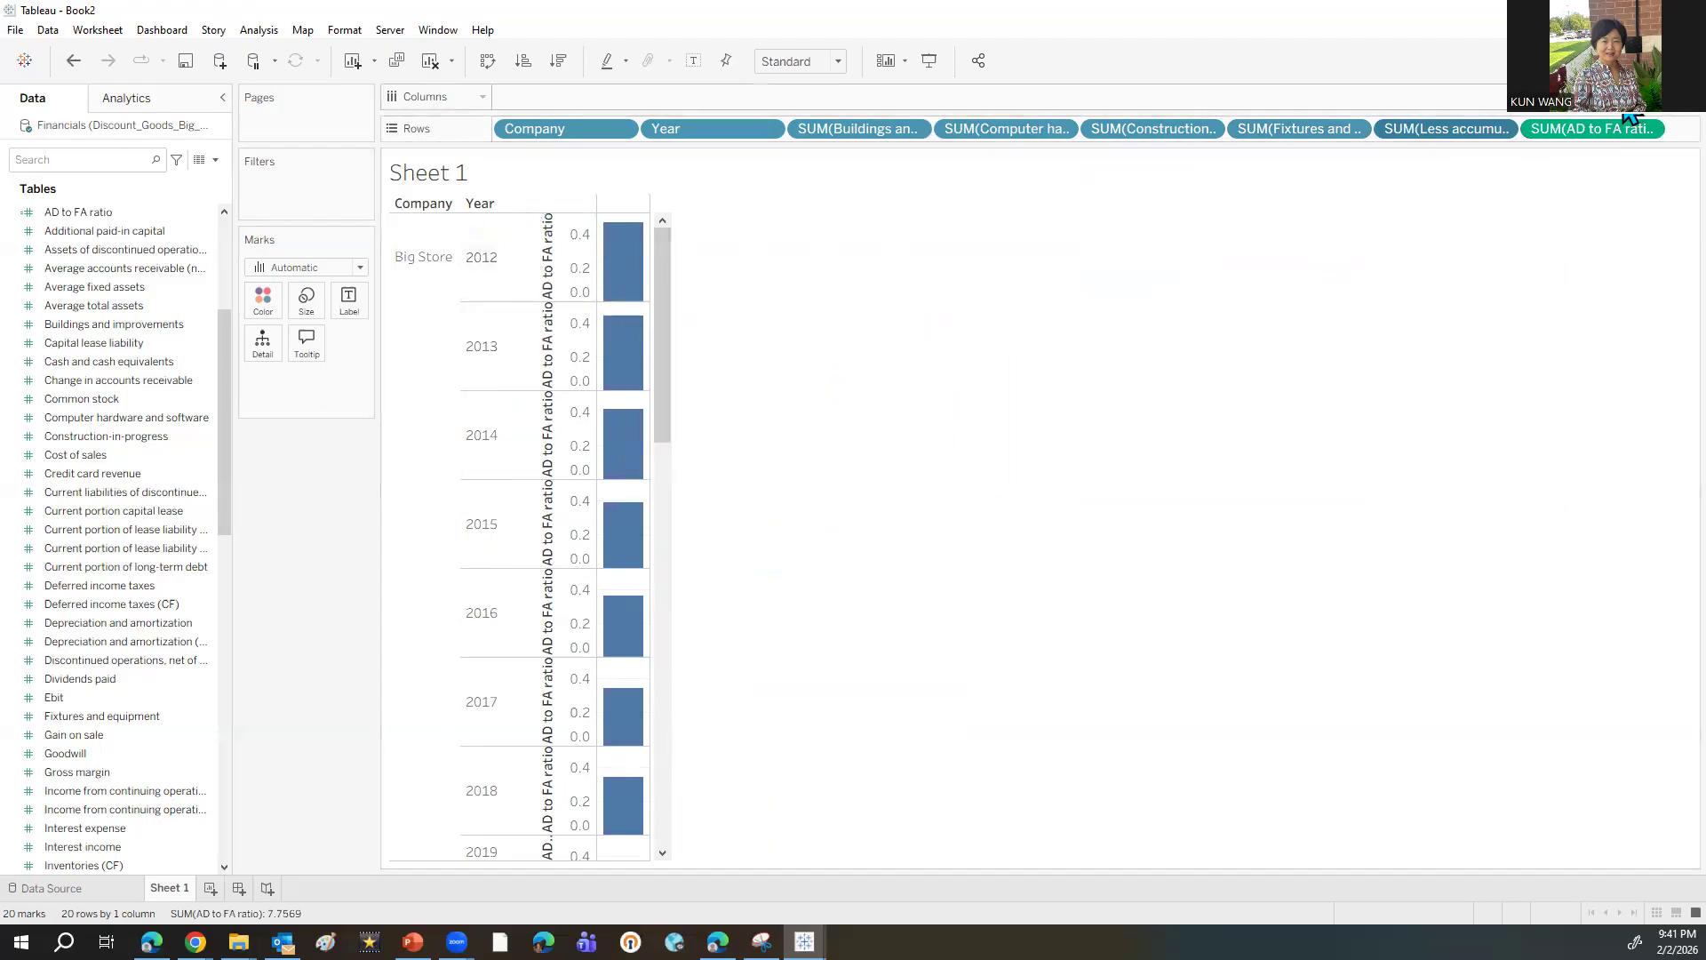
pyautogui.click(1660, 60)
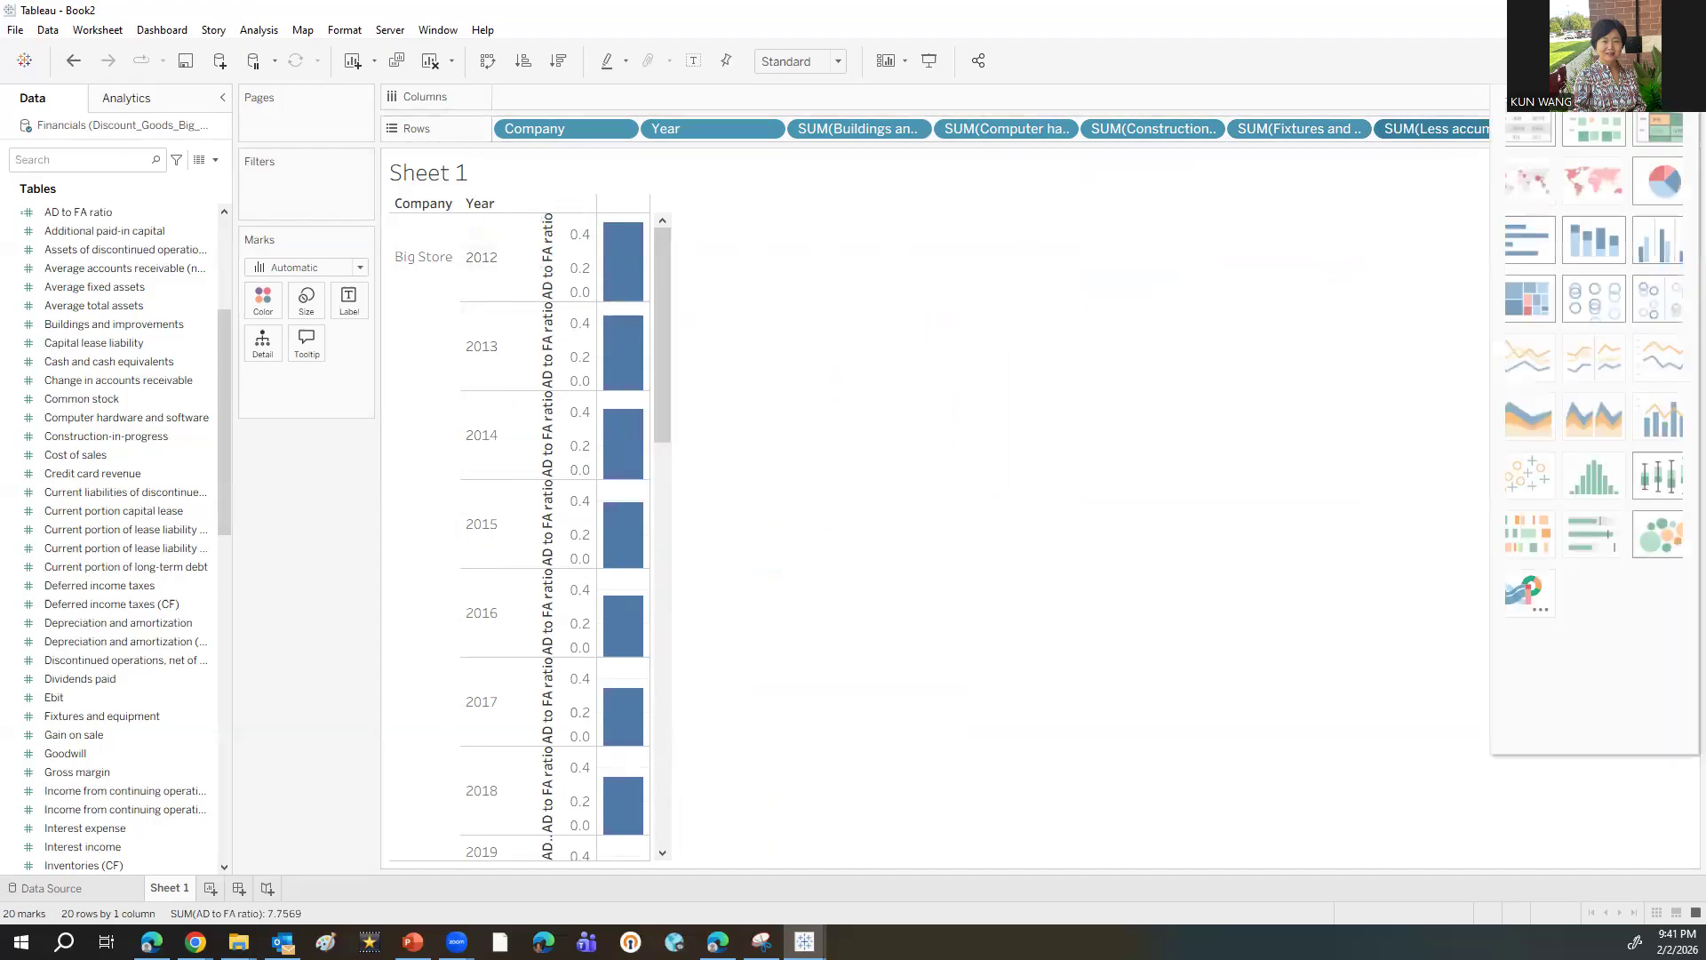
pyautogui.click(1670, 255)
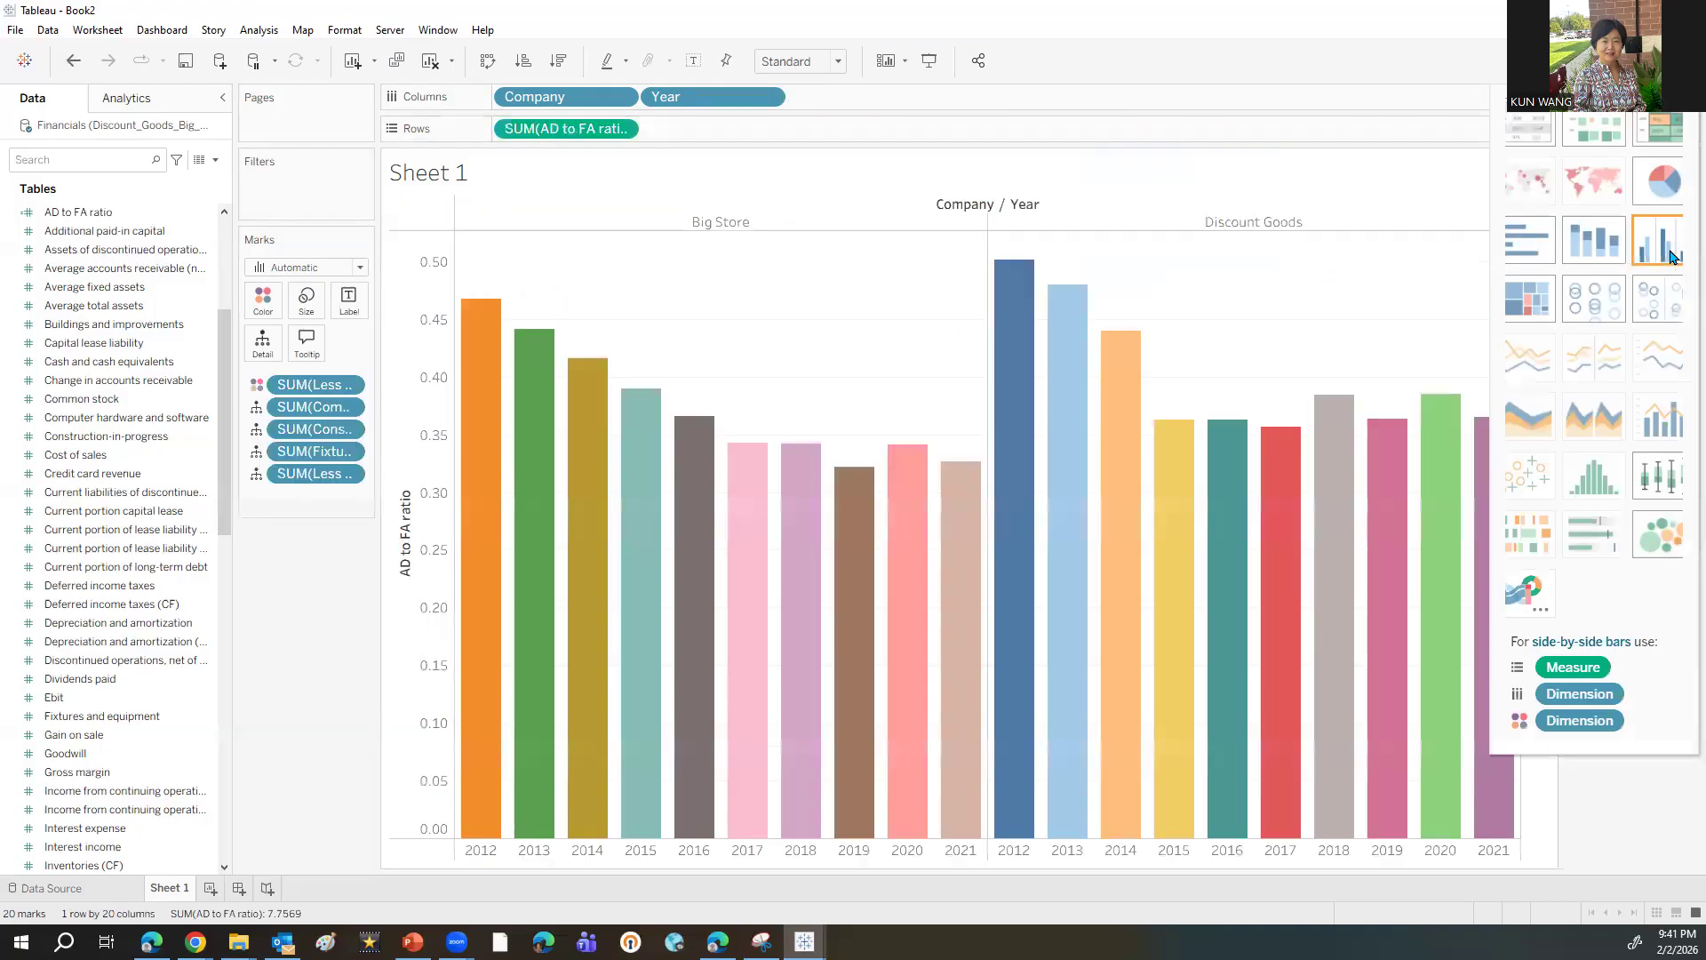
# - Show mark labels with the AD to FA ratio on all bars of the chart
pyautogui.moveTo(868, 495)
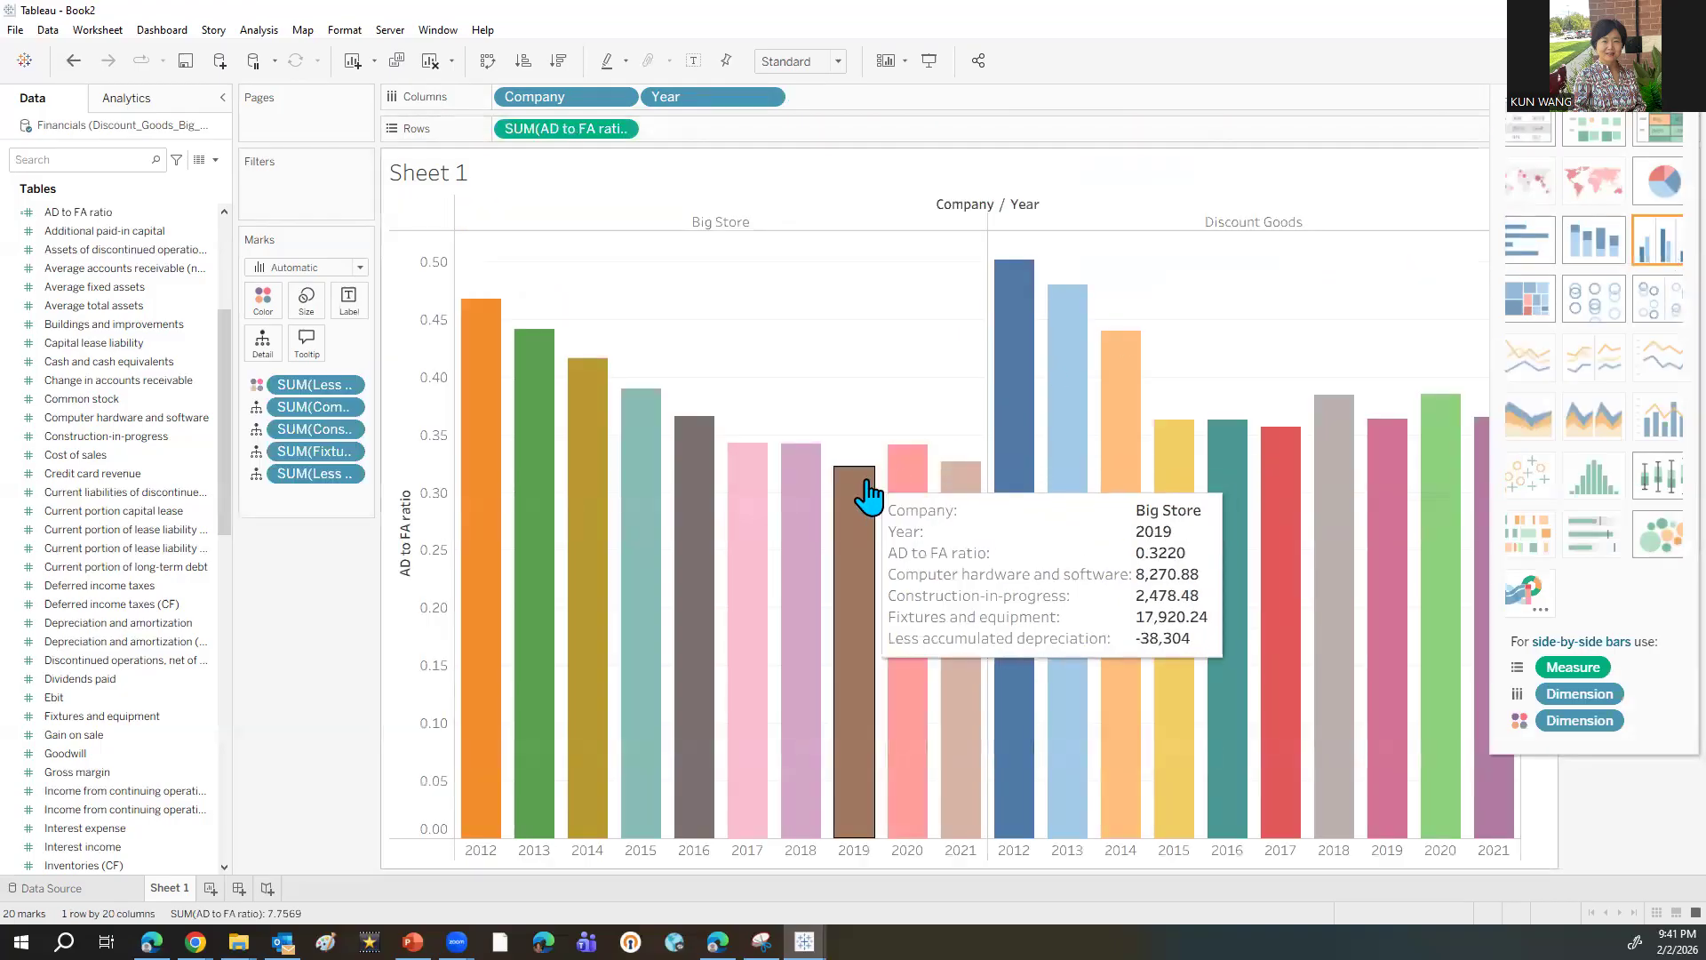
pyautogui.moveTo(524, 349)
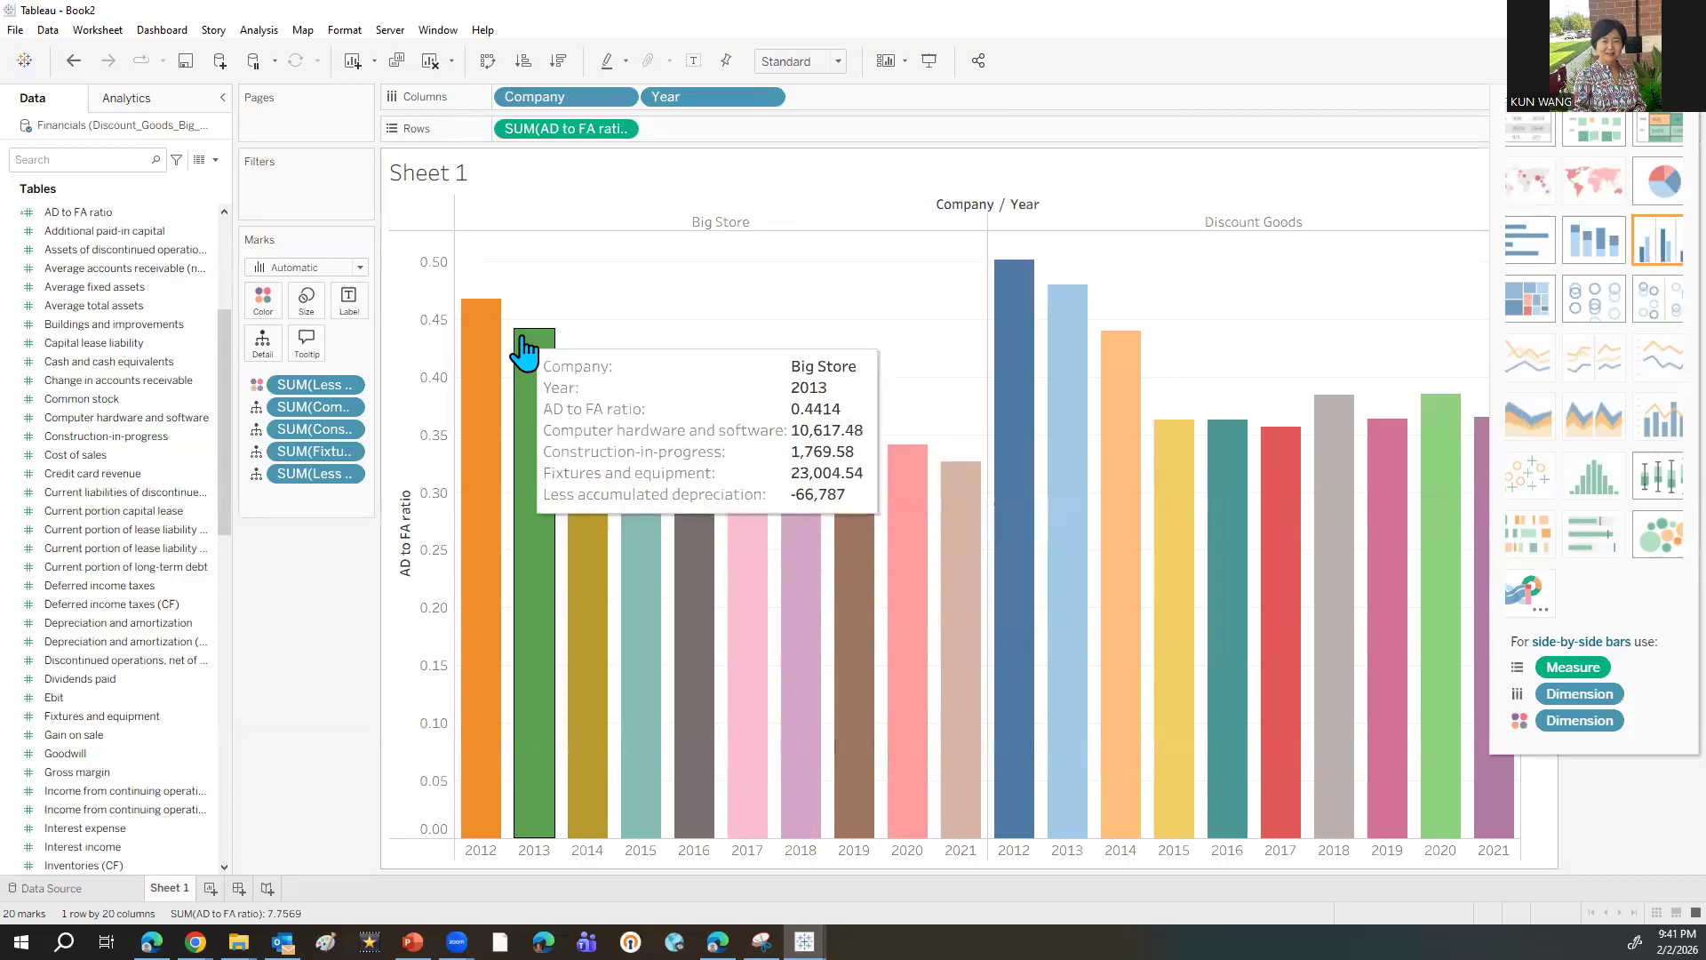
pyautogui.click(349, 303)
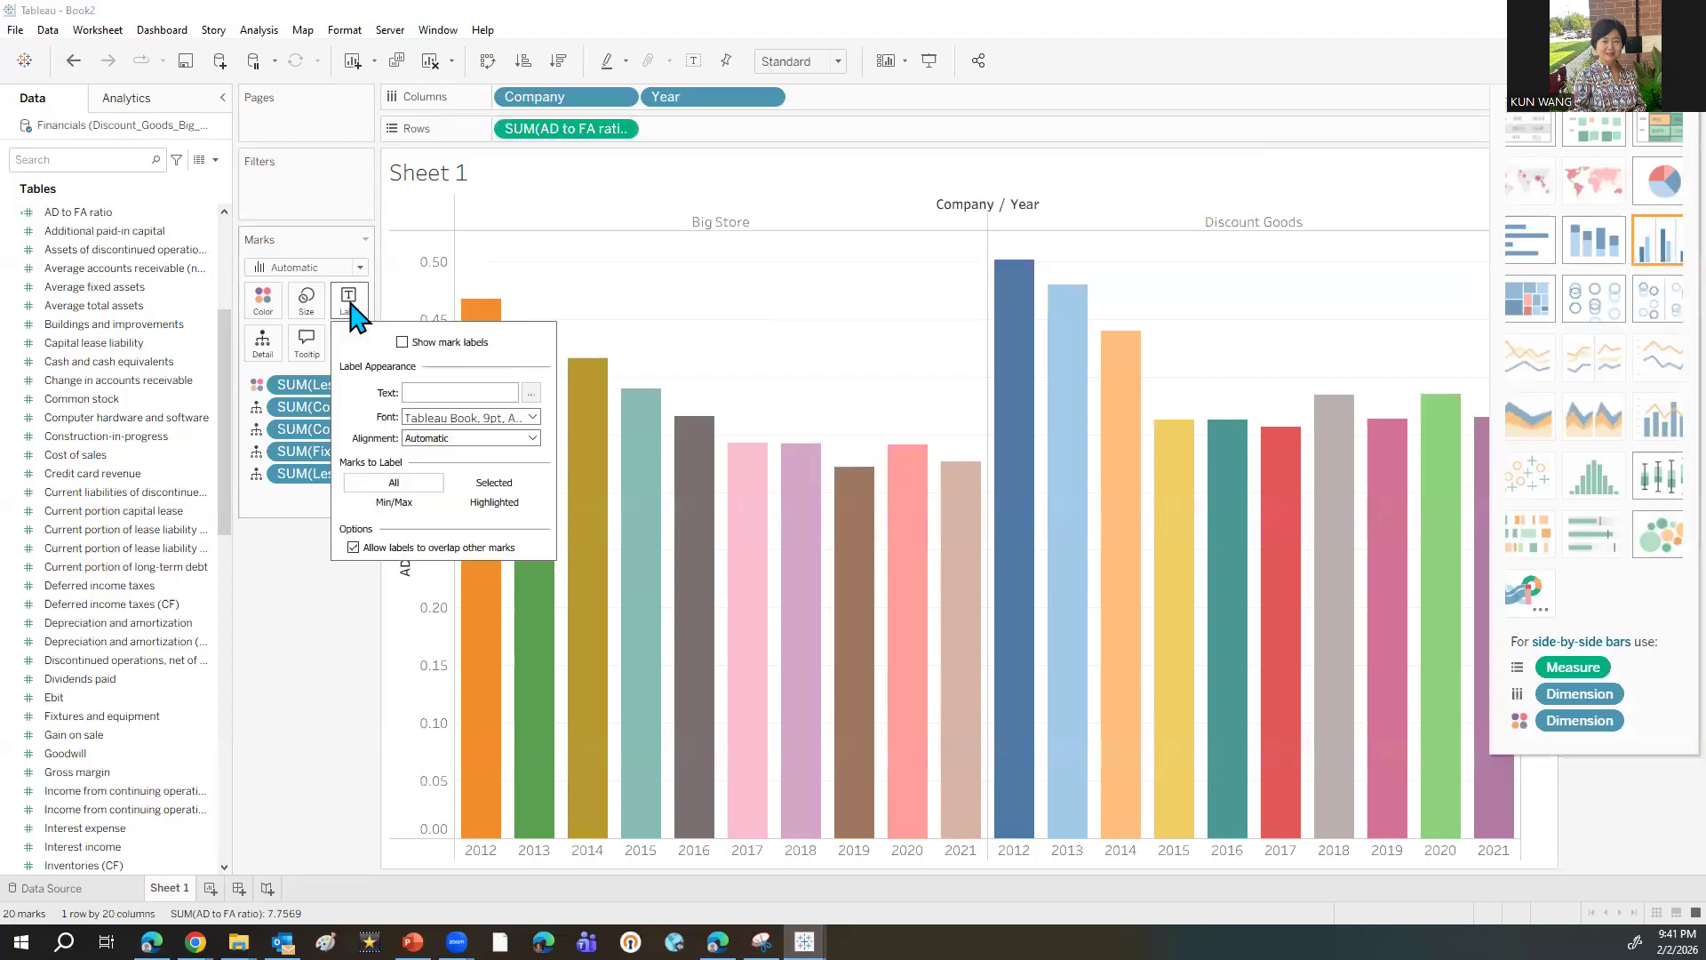
pyautogui.click(402, 343)
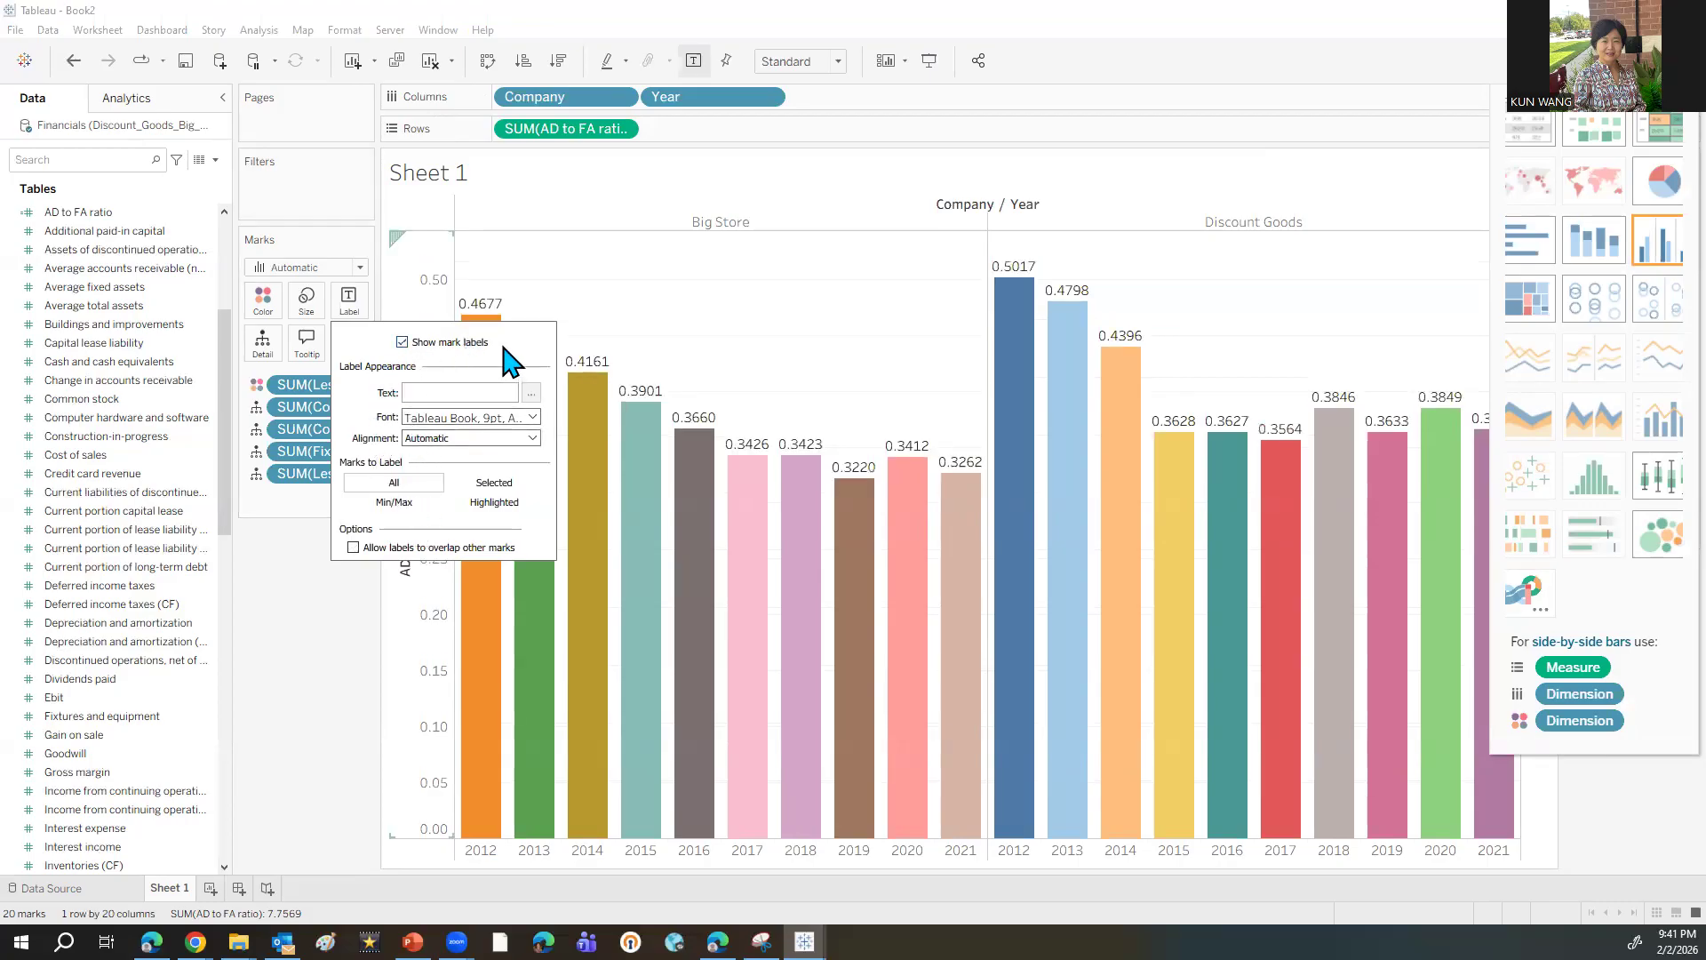
pyautogui.click(336, 619)
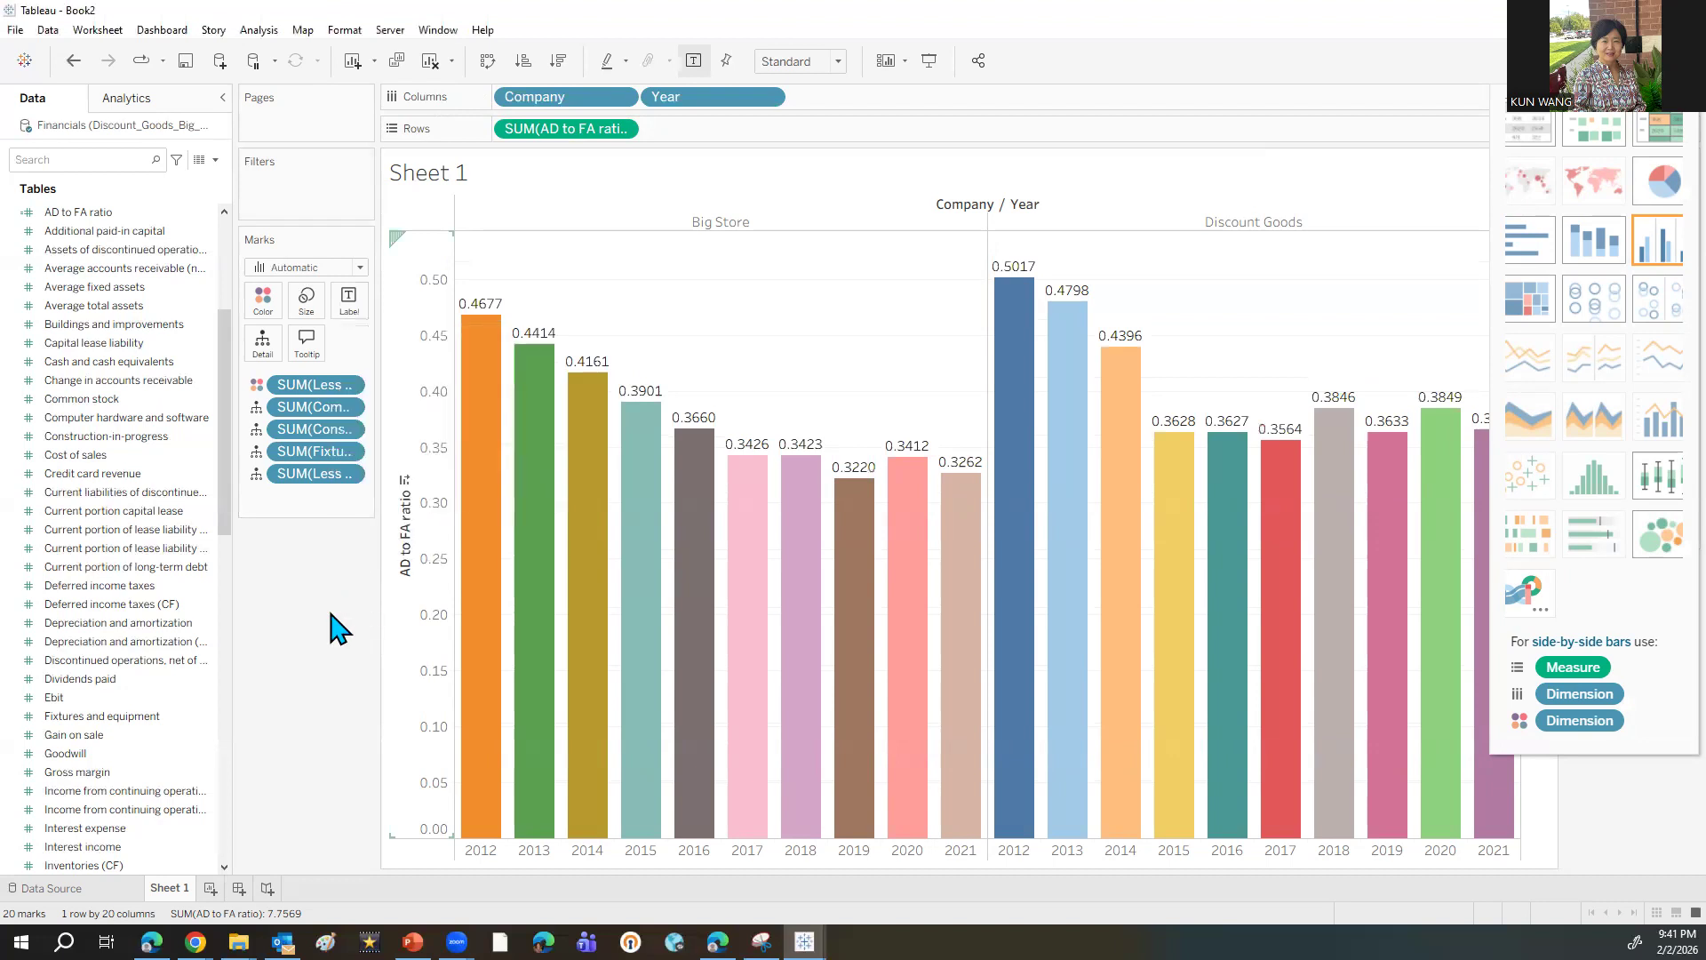
# - Sort the year bars within each company in descending order of AD to FA ratio
pyautogui.click(405, 489)
pyautogui.click(405, 482)
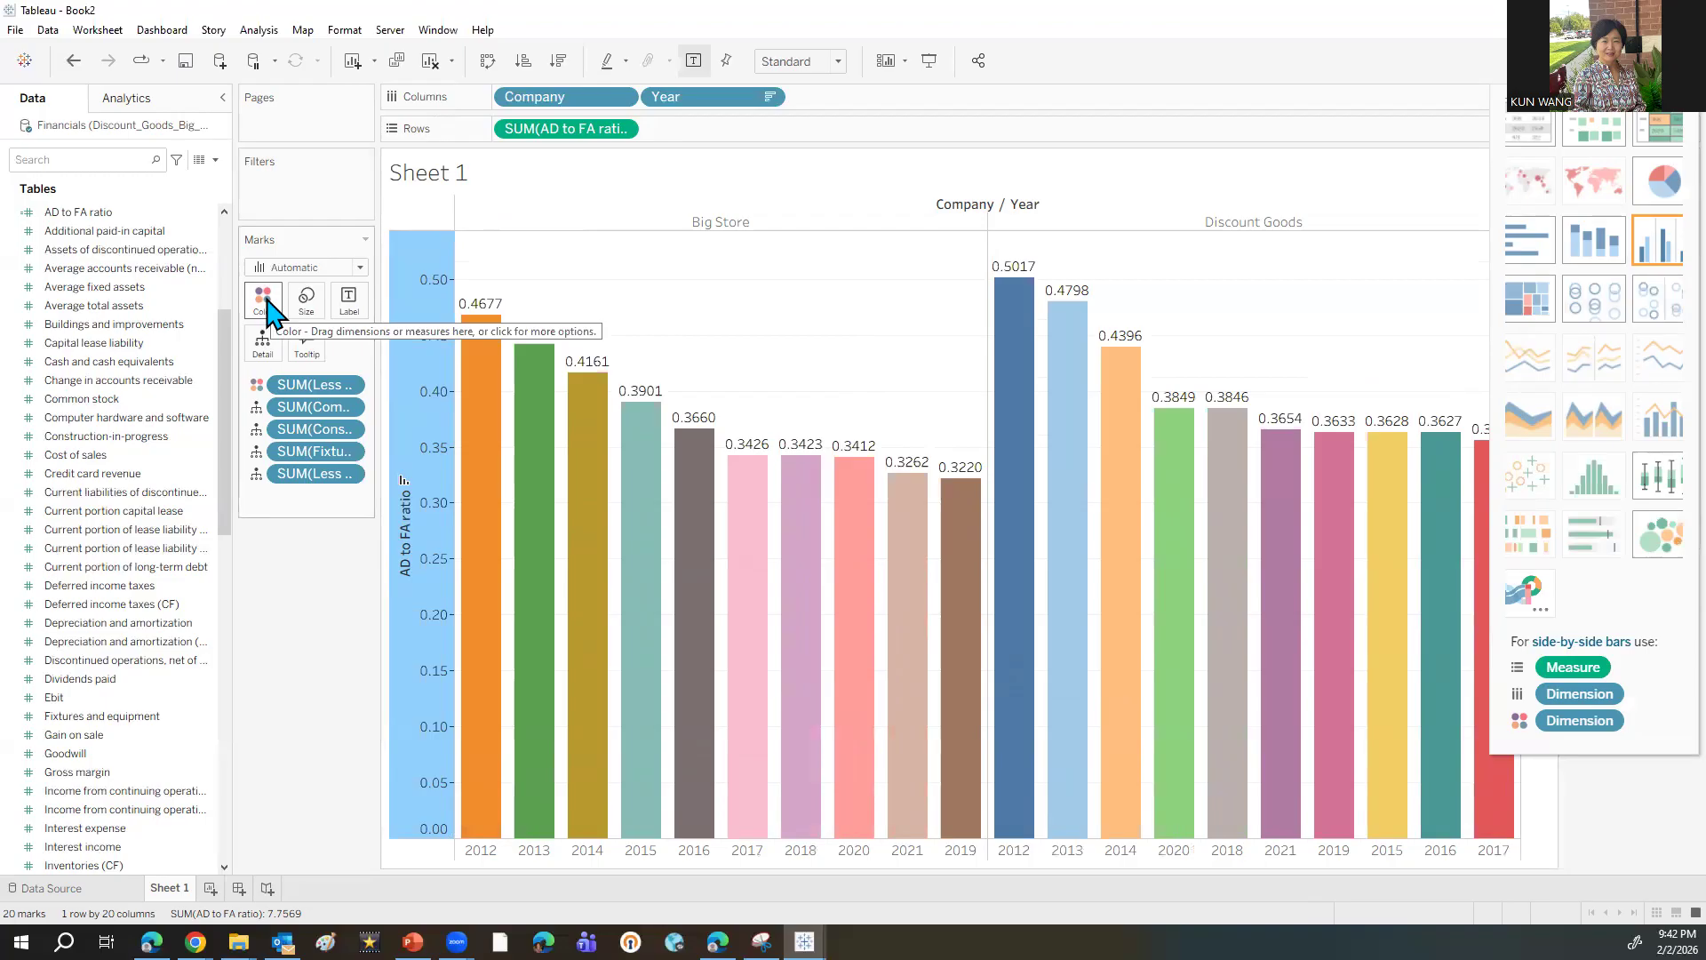
pyautogui.moveTo(480, 307)
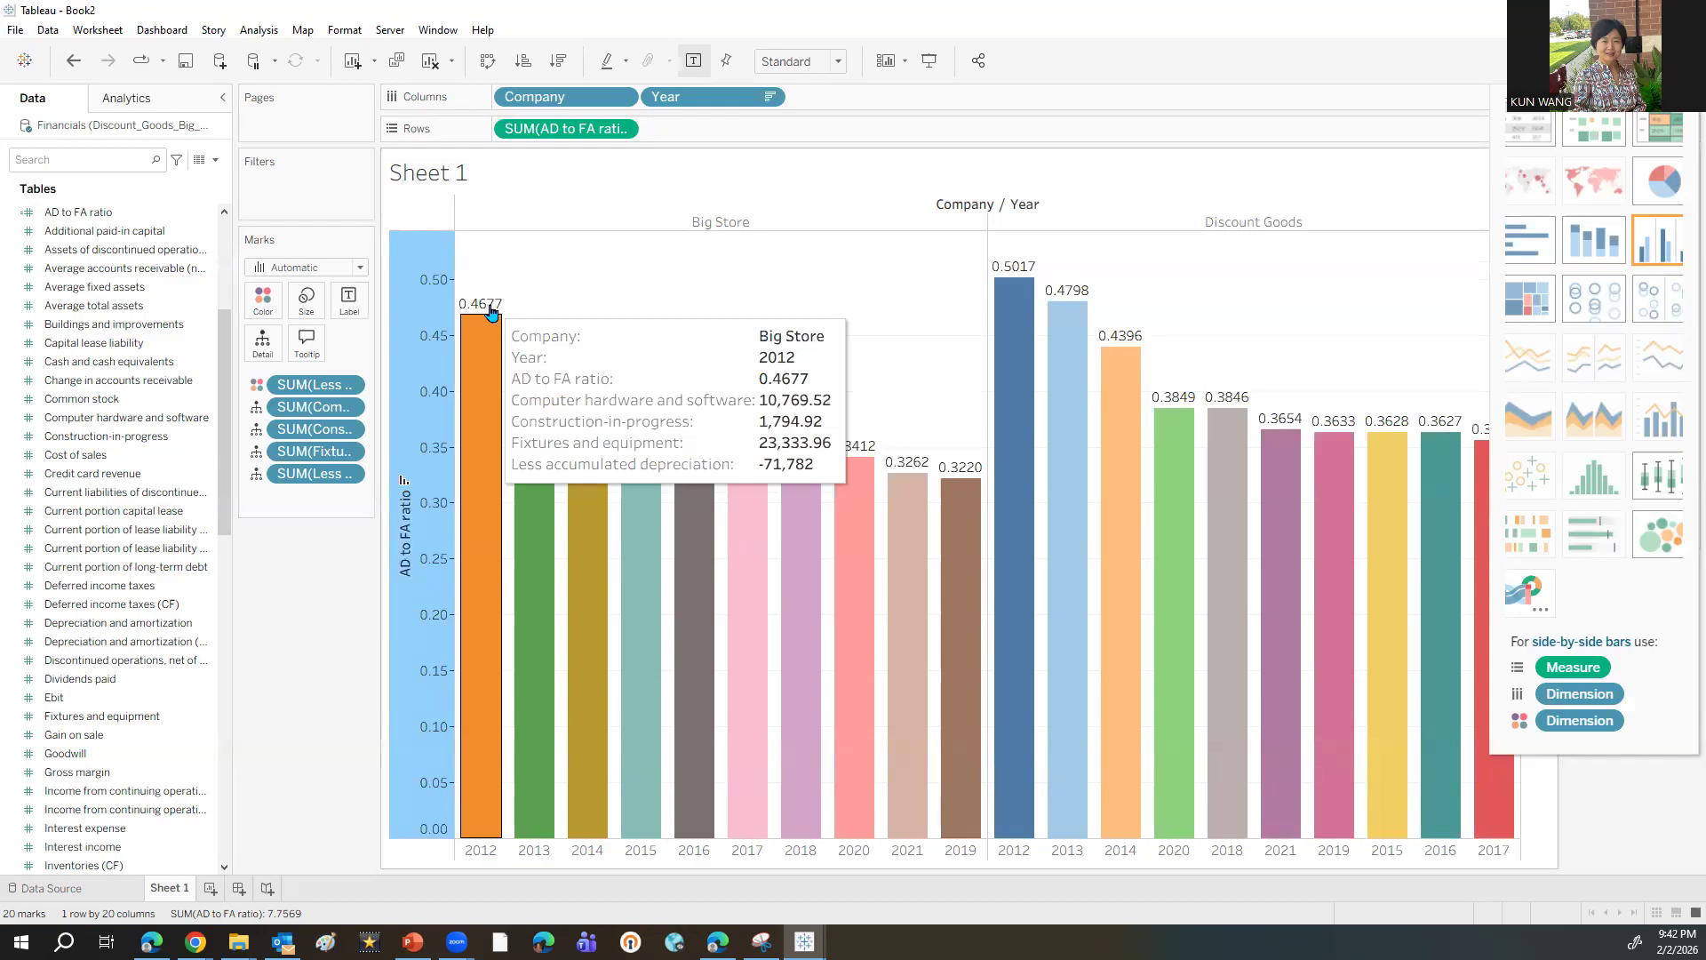
# - Set the default number format of the AD to FA ratio field to Percentage with 2 decimal places
pyautogui.rightClick(208, 226)
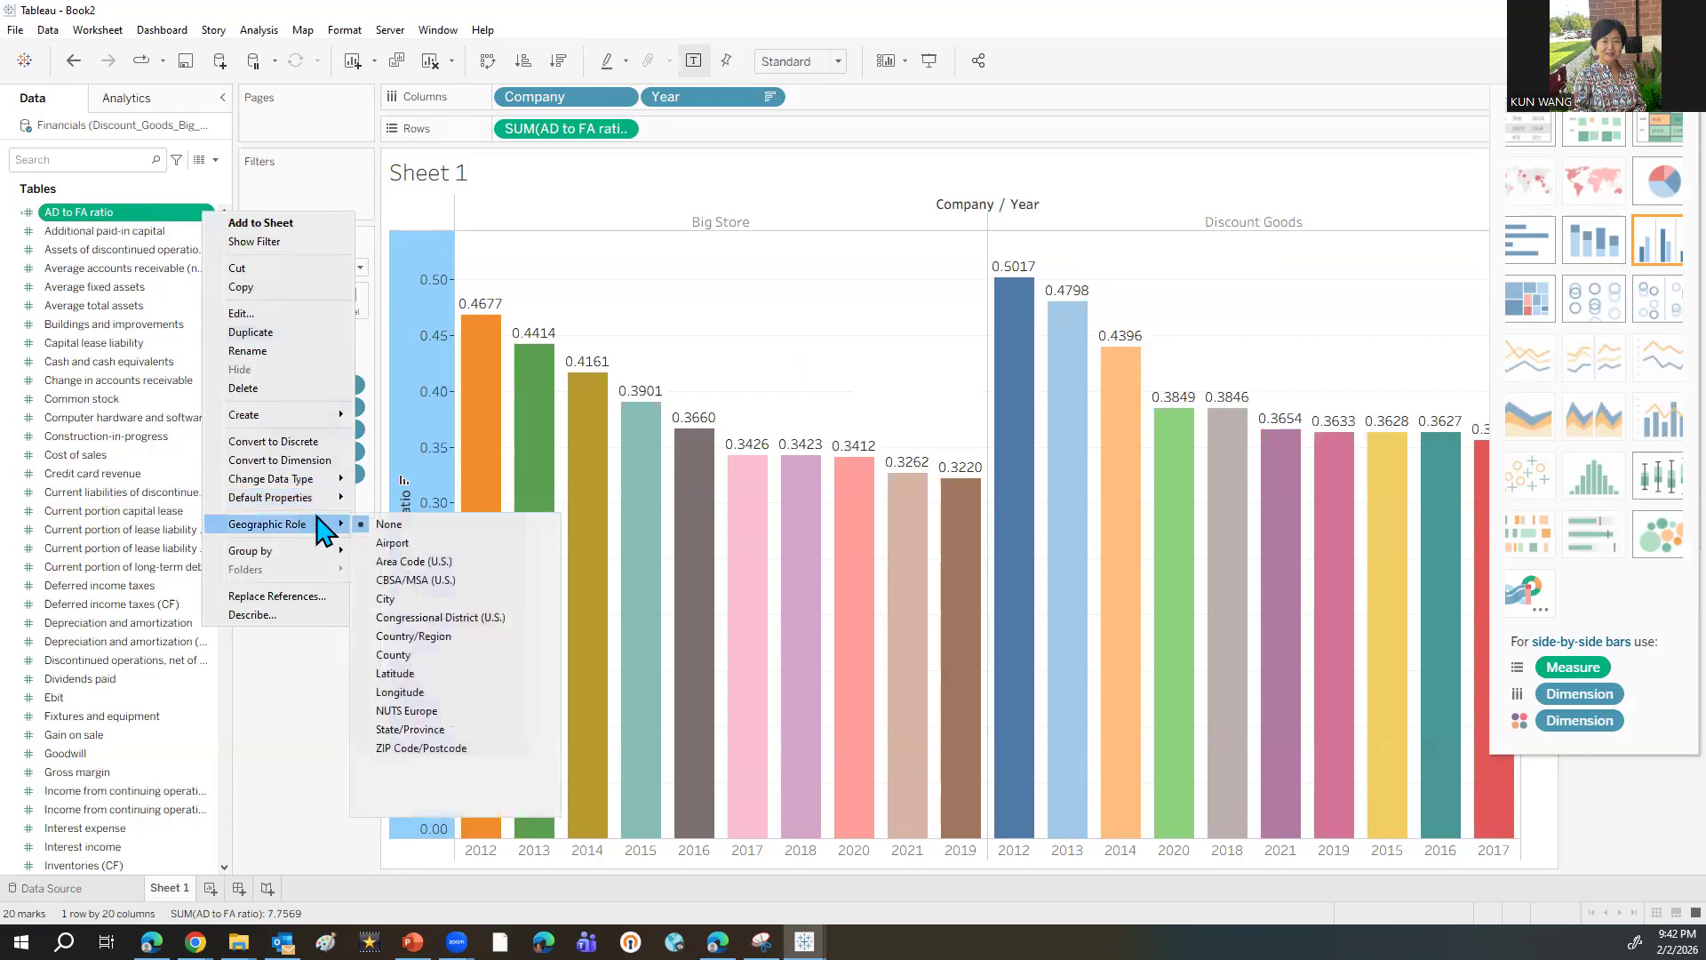
pyautogui.moveTo(331, 506)
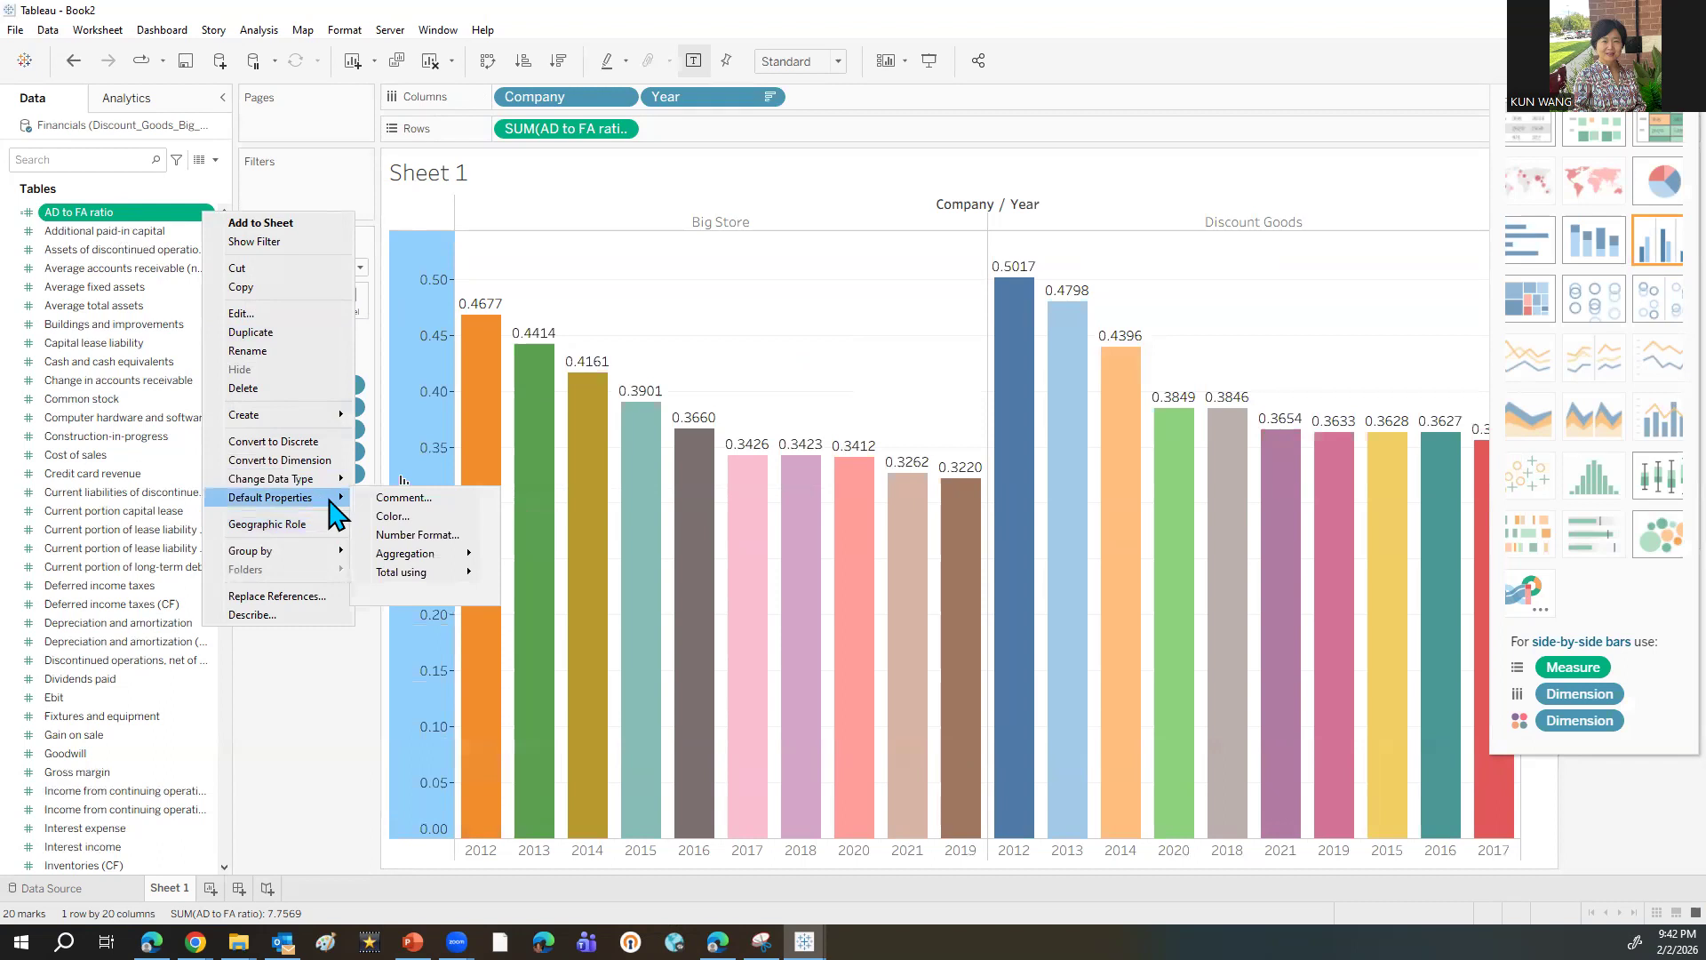
pyautogui.click(418, 534)
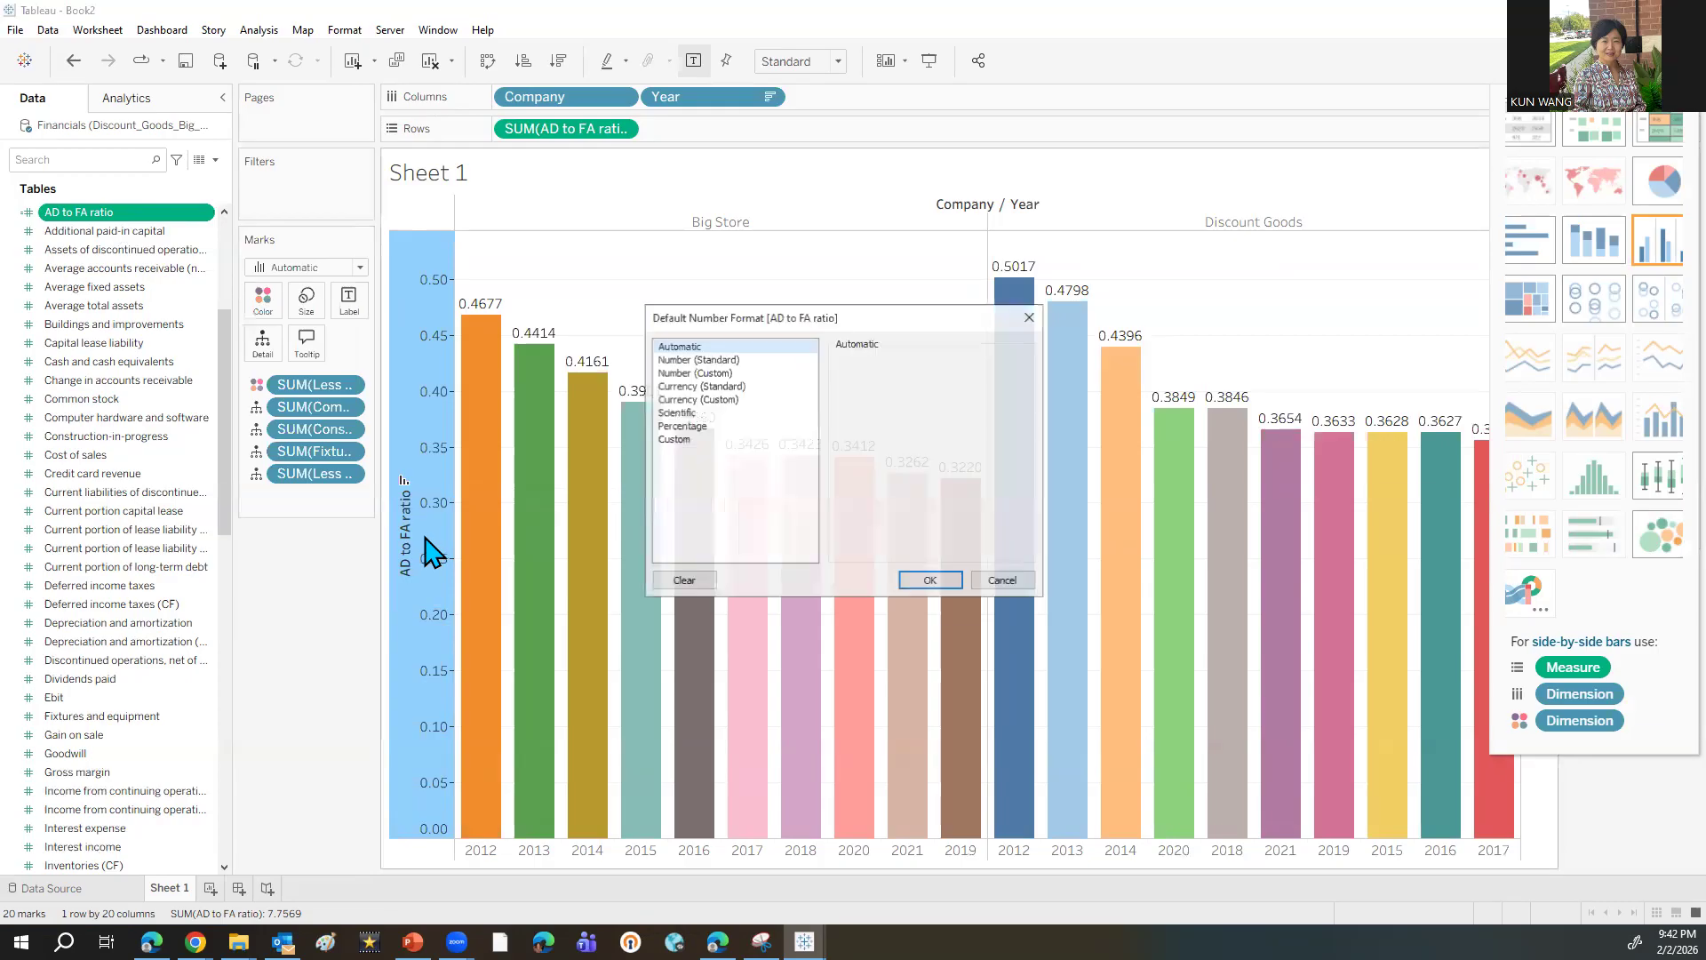
pyautogui.click(702, 426)
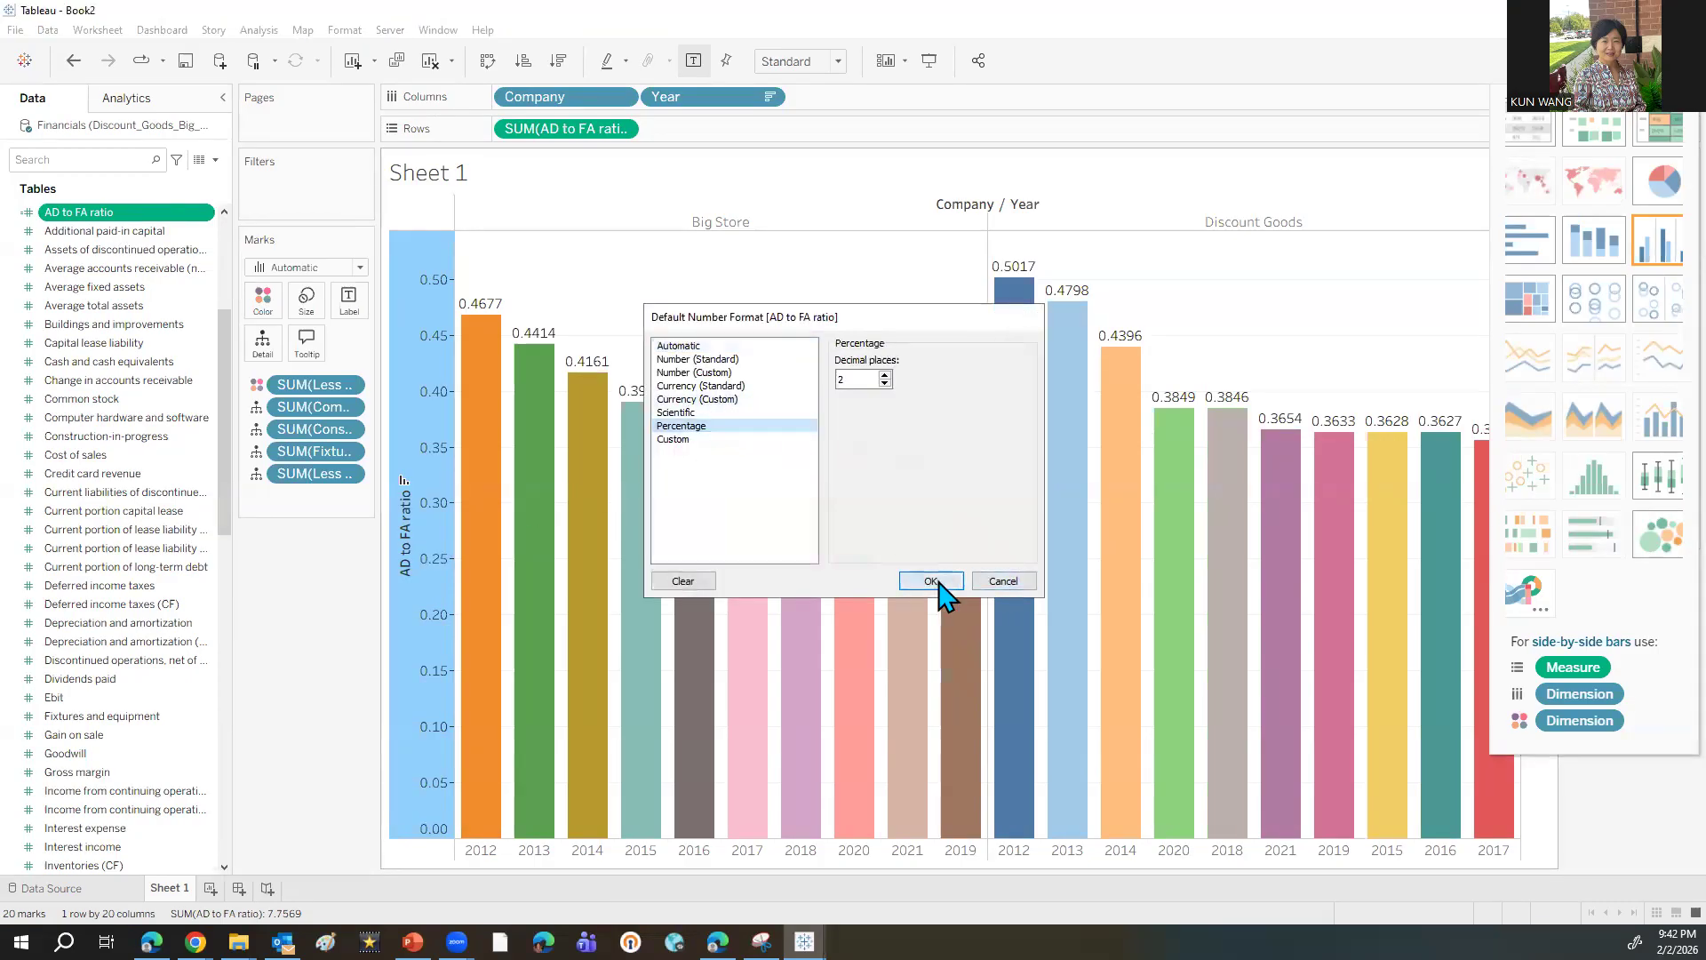
pyautogui.click(931, 582)
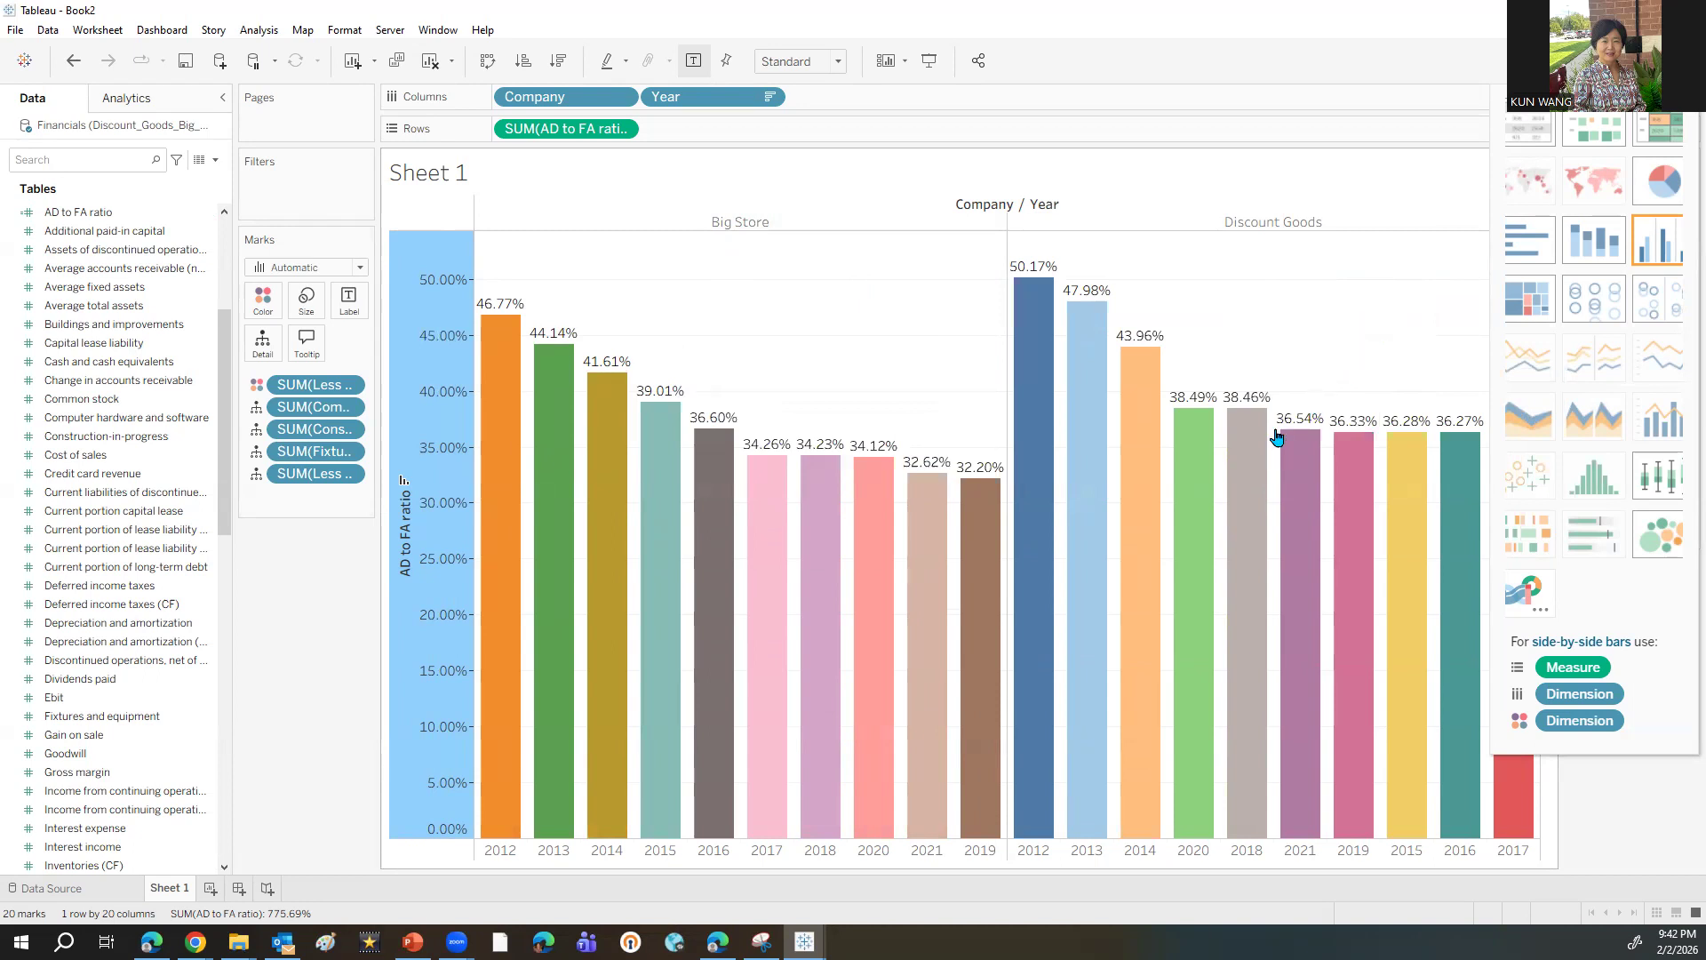
pyautogui.moveTo(1226, 491)
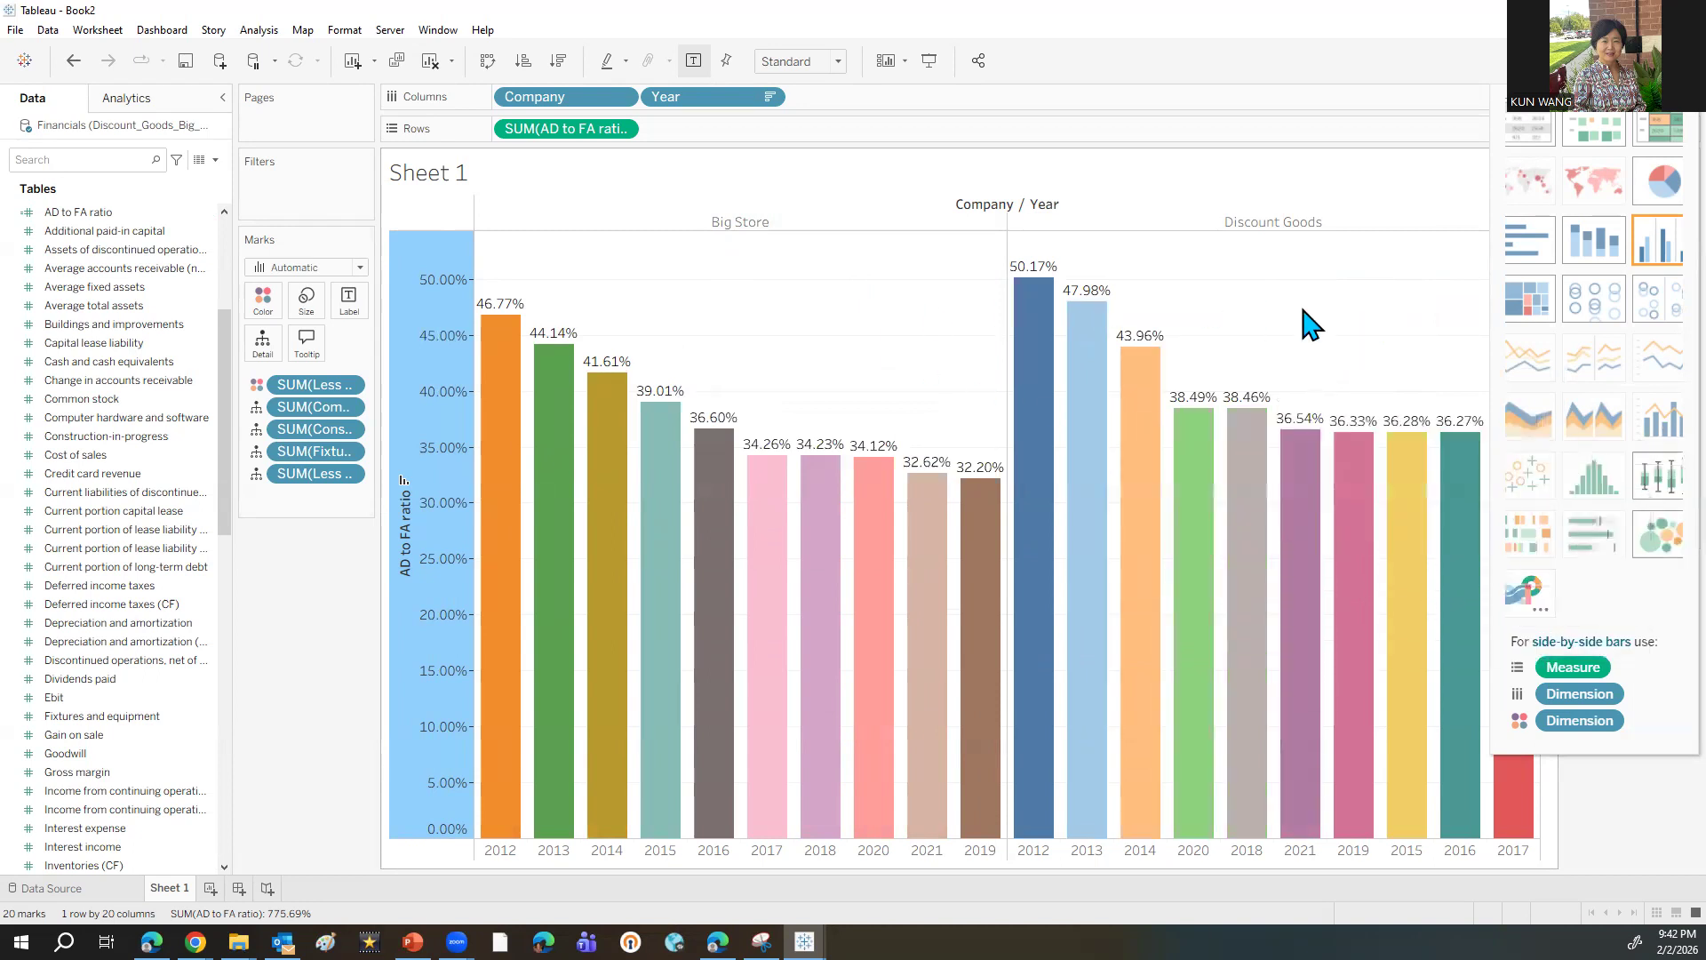